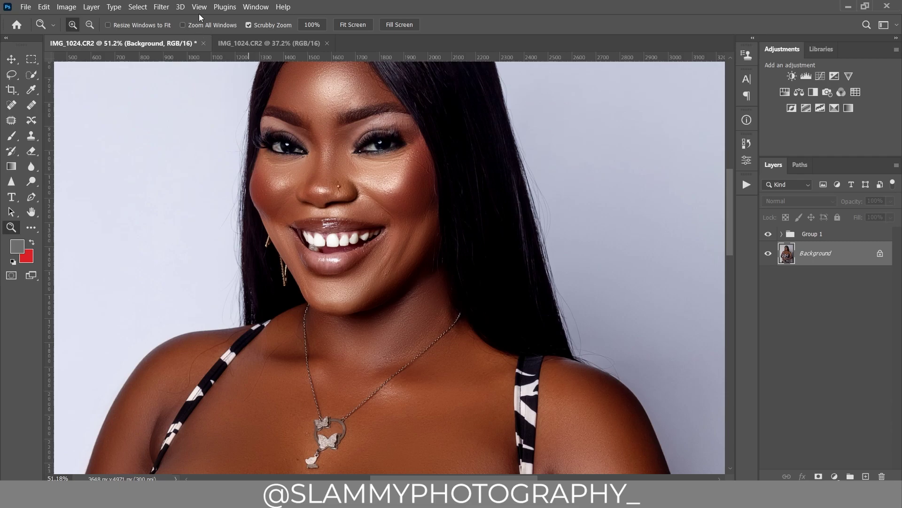
Crop the portrait to the head, shoulders and chest at a 4:5 (8:10) ratio, centring the subject in the frame.
{"action": "left_click", "coordinate": [199, 7]}
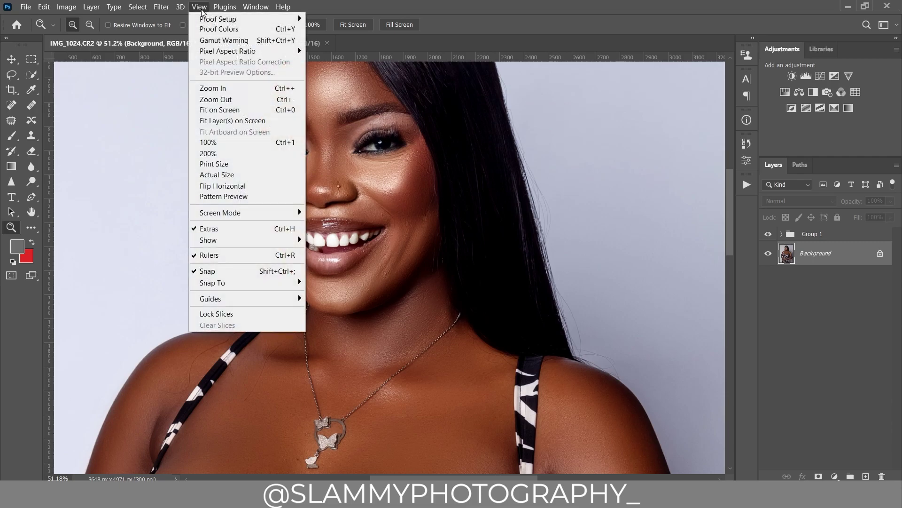
{"action": "left_click", "coordinate": [224, 109]}
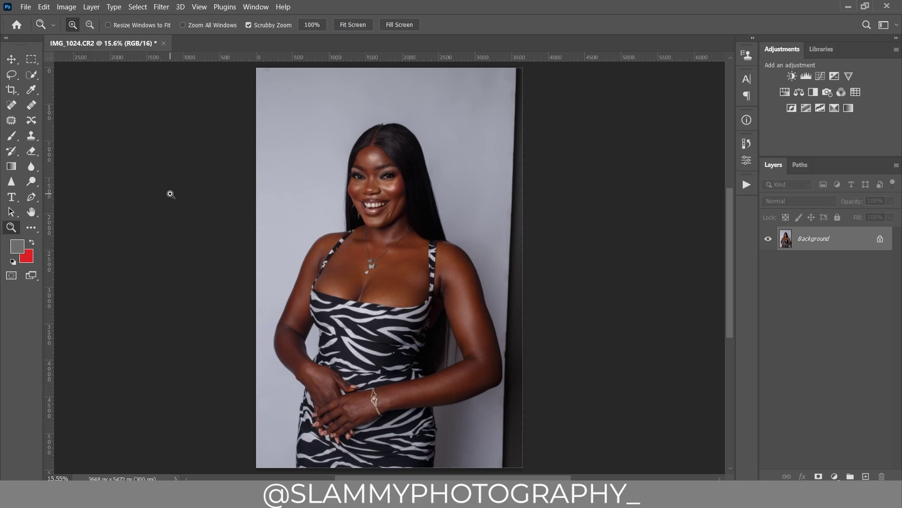
{"action": "left_click", "coordinate": [11, 90]}
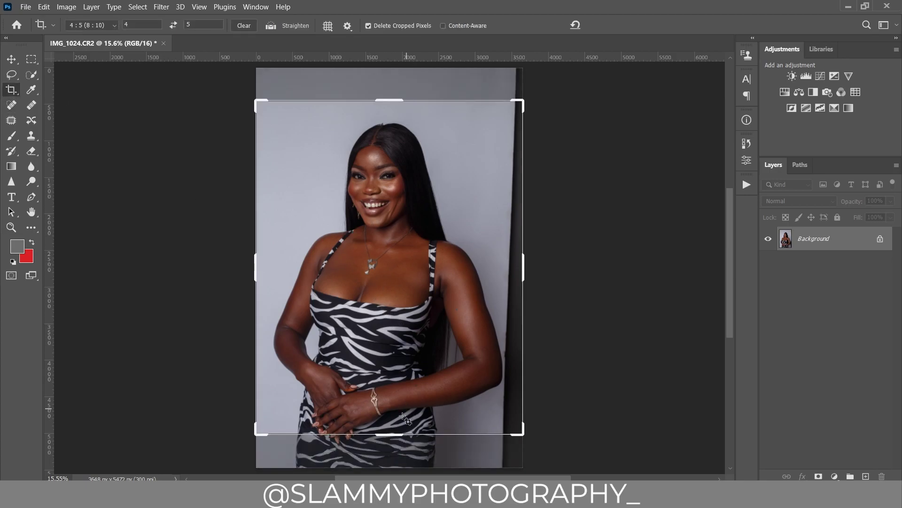
{"action": "left_click", "coordinate": [401, 366]}
{"action": "left_click_drag", "start_coordinate": [389, 438], "coordinate": [390, 380]}
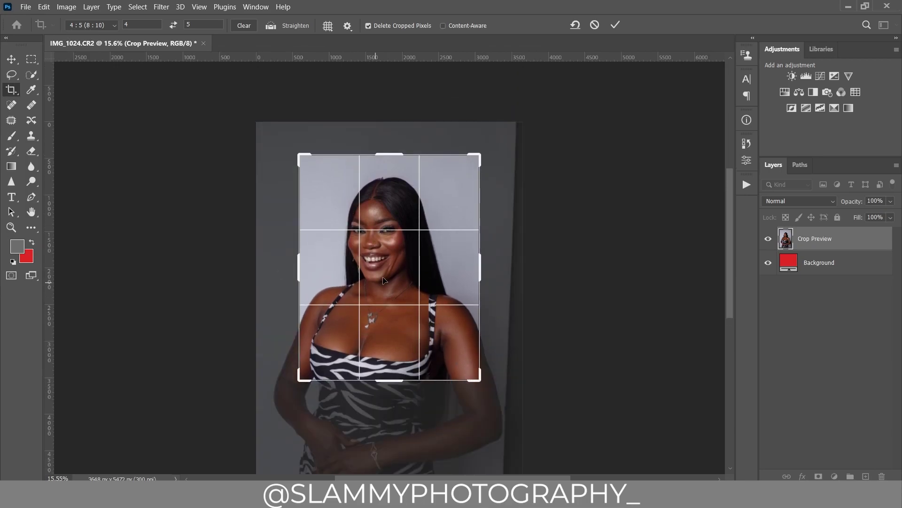
{"action": "left_click_drag", "start_coordinate": [394, 288], "coordinate": [403, 269]}
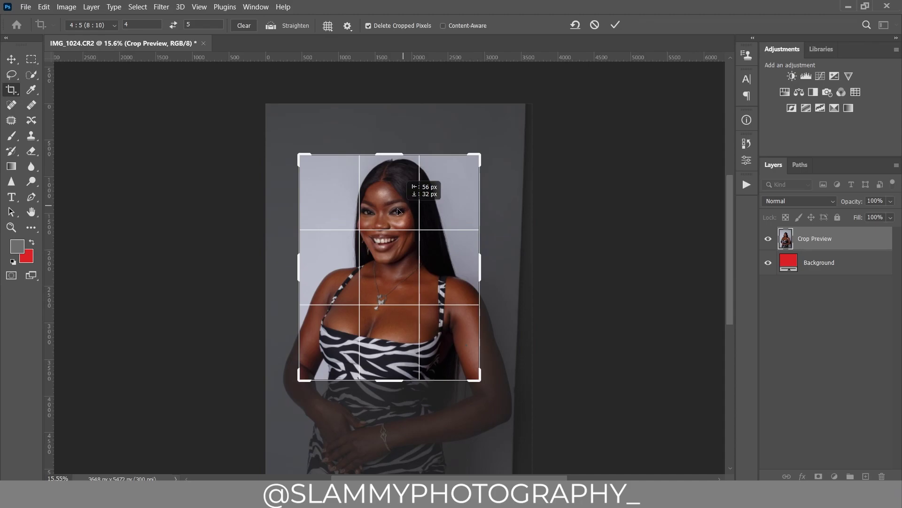
{"action": "left_click_drag", "start_coordinate": [401, 211], "coordinate": [391, 214]}
{"action": "left_click", "coordinate": [616, 25]}
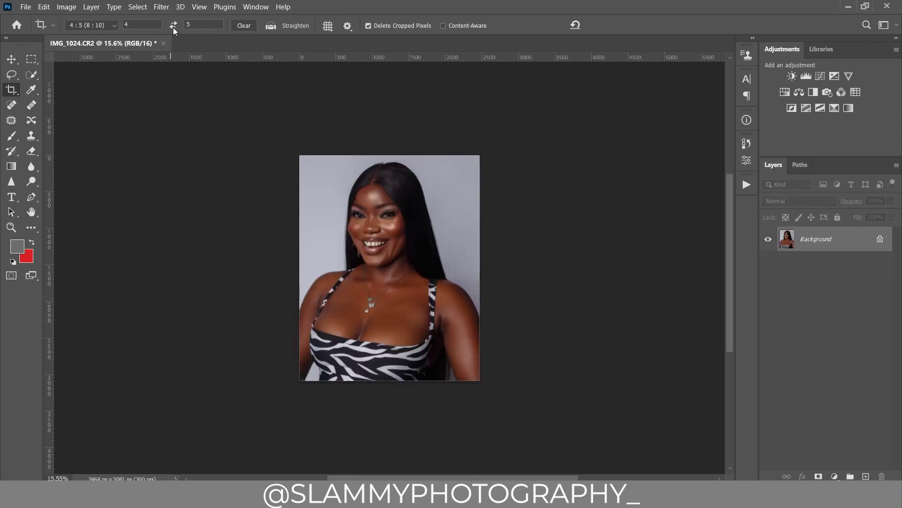
Remove the blemishes on the cheek, smile line, chin and forehead with a small Content-Aware Spot Healing Brush.
{"action": "left_click", "coordinate": [200, 6]}
{"action": "left_click", "coordinate": [221, 107]}
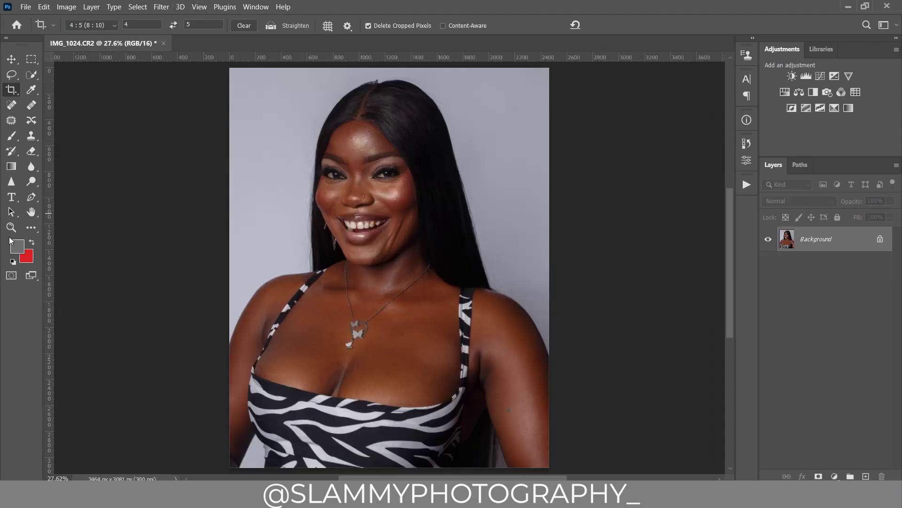
{"action": "key", "text": "z"}
{"action": "left_click_drag", "start_coordinate": [376, 158], "coordinate": [370, 194]}
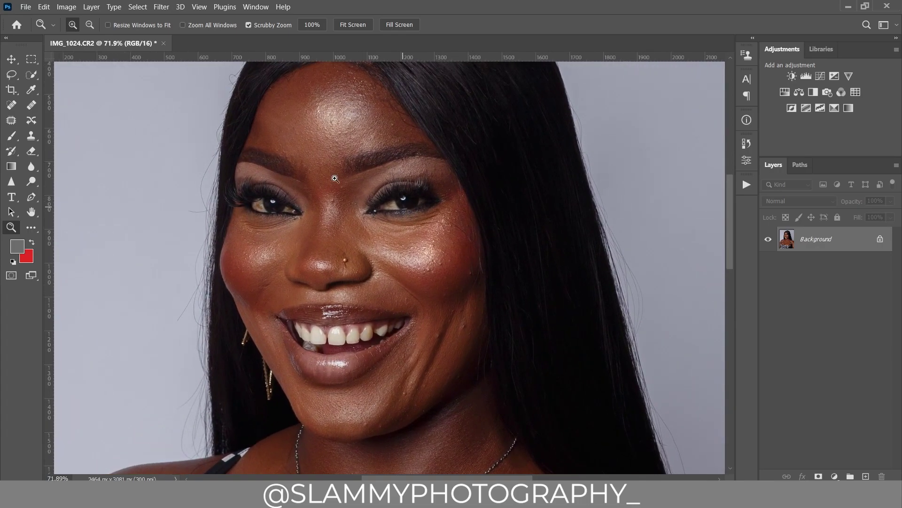
{"action": "left_click", "coordinate": [11, 105]}
{"action": "key", "text": "bracketright"}
{"action": "left_click_drag", "start_coordinate": [463, 328], "coordinate": [463, 321]}
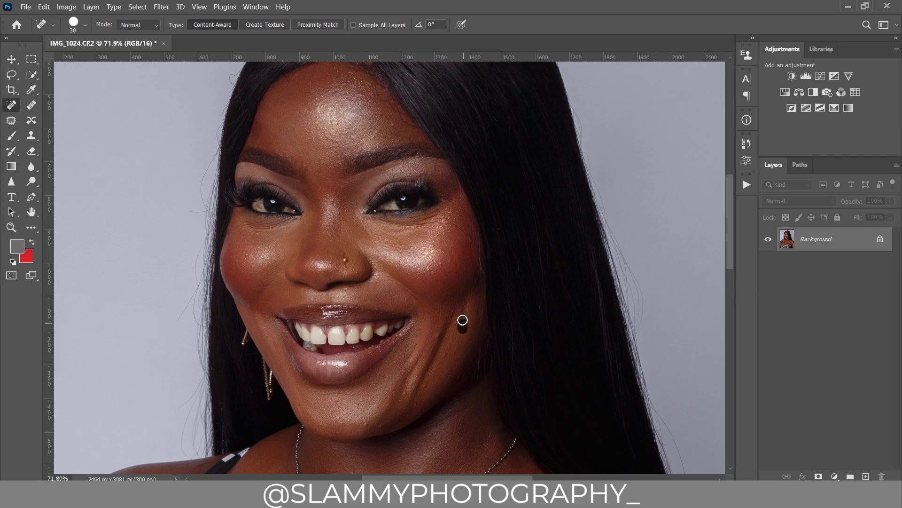
{"action": "key", "text": "bracketleft"}
{"action": "left_click", "coordinate": [437, 339]}
{"action": "left_click_drag", "start_coordinate": [400, 396], "coordinate": [415, 385]}
{"action": "left_click_drag", "start_coordinate": [372, 423], "coordinate": [365, 413]}
{"action": "left_click_drag", "start_coordinate": [378, 383], "coordinate": [386, 376]}
{"action": "left_click", "coordinate": [316, 108]}
{"action": "left_click", "coordinate": [312, 140]}
{"action": "left_click", "coordinate": [336, 140]}
Run the autoFix FS action from the autoFX set on the healed portrait.
{"action": "left_click", "coordinate": [199, 6]}
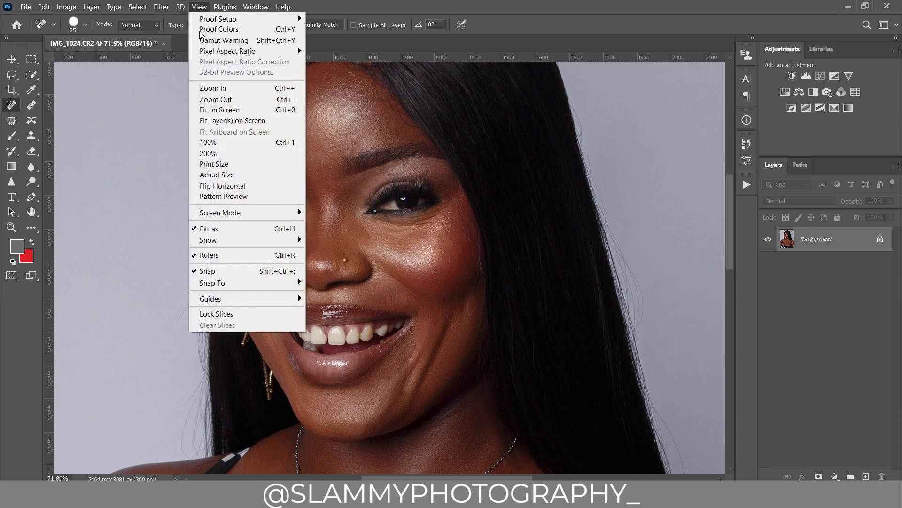
{"action": "left_click", "coordinate": [225, 110]}
{"action": "left_click", "coordinate": [13, 228]}
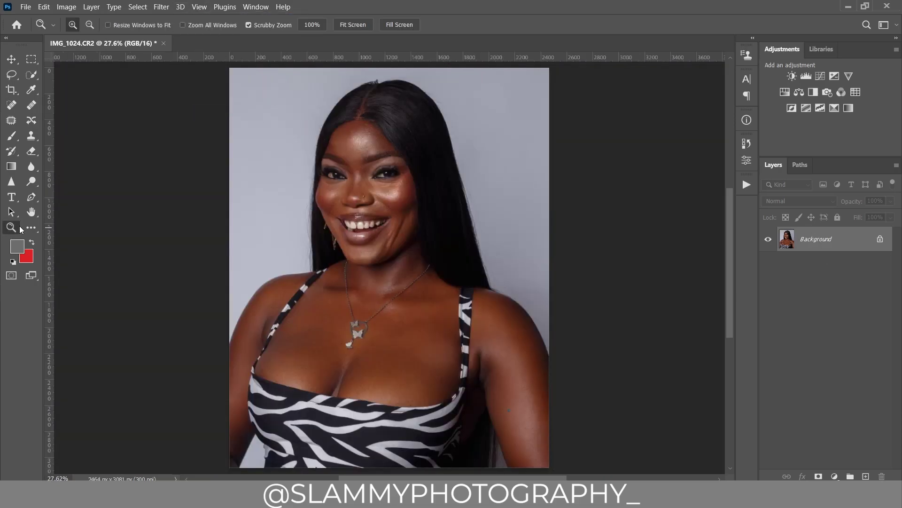
{"action": "left_click_drag", "start_coordinate": [390, 186], "coordinate": [437, 187]}
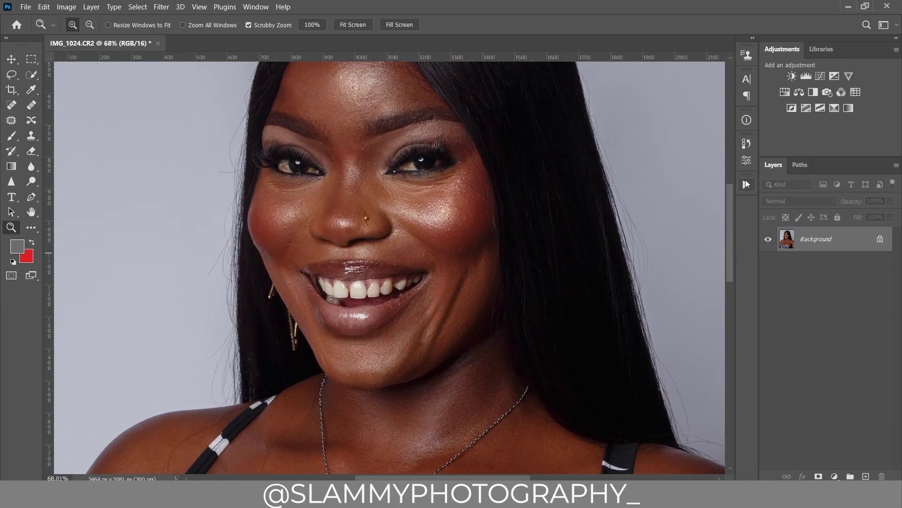
{"action": "left_click", "coordinate": [747, 184]}
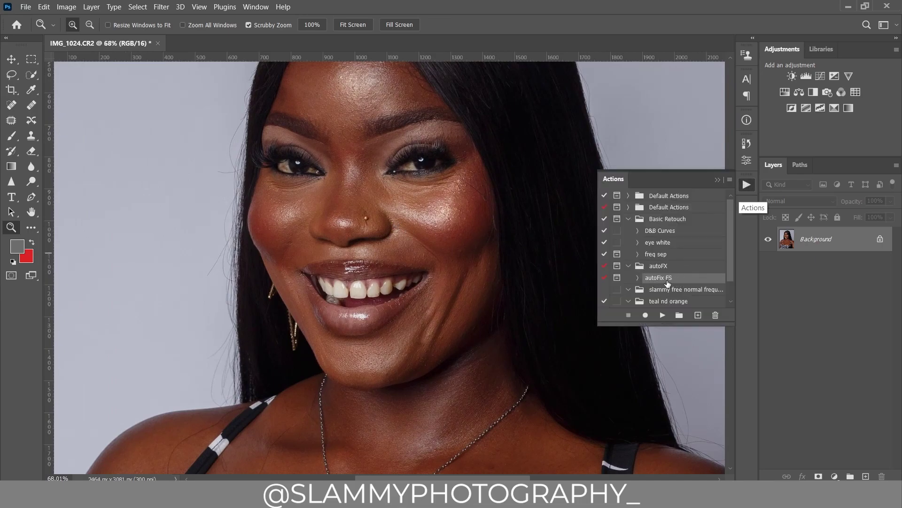
{"action": "left_click", "coordinate": [662, 315]}
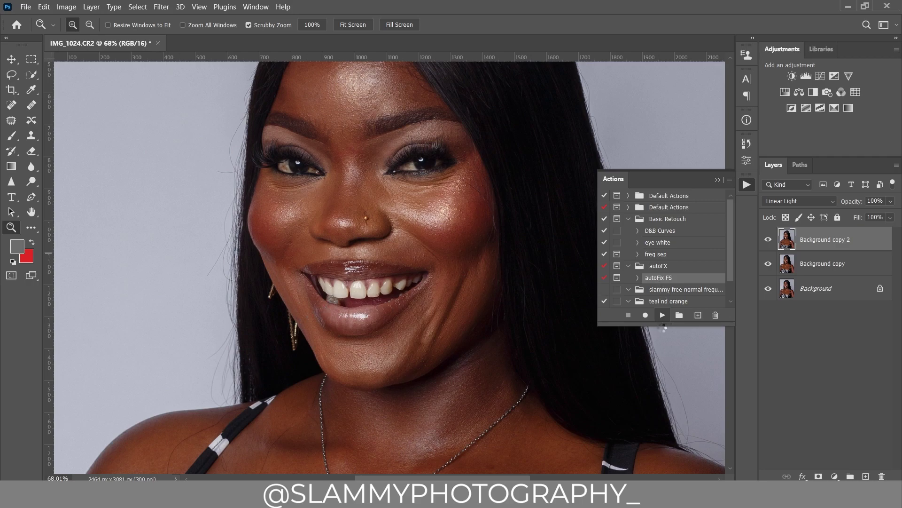
Check the AutoFIX retouch on the face and chest, flatten the image and run the autoFix FS action again.
{"action": "scroll", "coordinate": [294, 234], "scroll_direction": "up", "scroll_amount": 2}
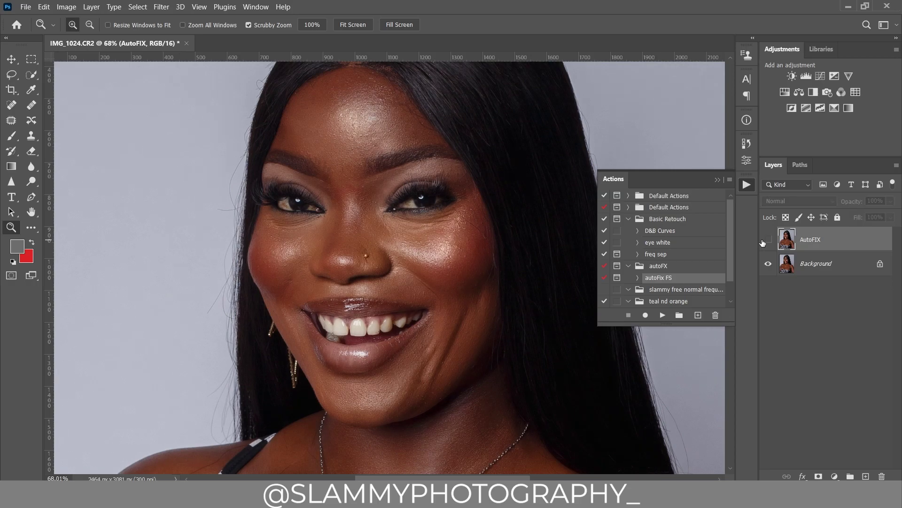
{"action": "left_click_drag", "start_coordinate": [346, 109], "coordinate": [364, 134]}
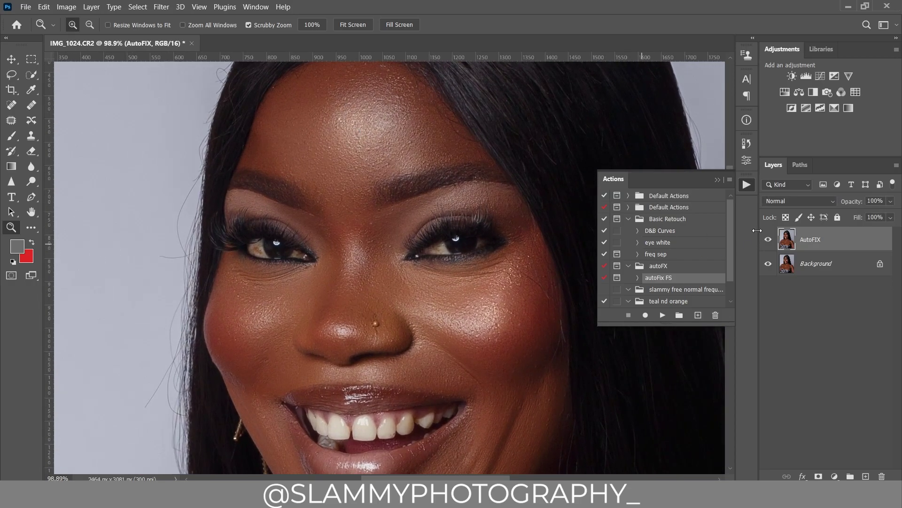
{"action": "left_click", "coordinate": [200, 7]}
{"action": "left_click", "coordinate": [249, 111]}
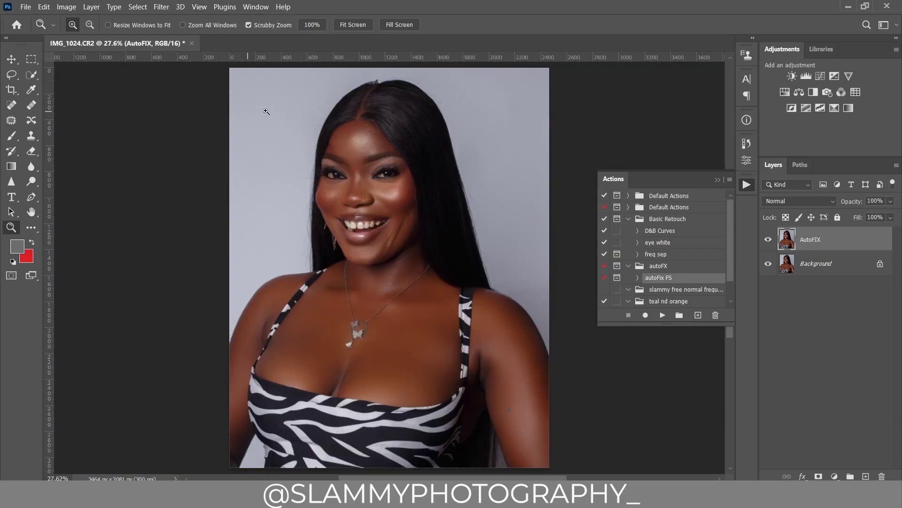
{"action": "left_click_drag", "start_coordinate": [408, 373], "coordinate": [451, 374]}
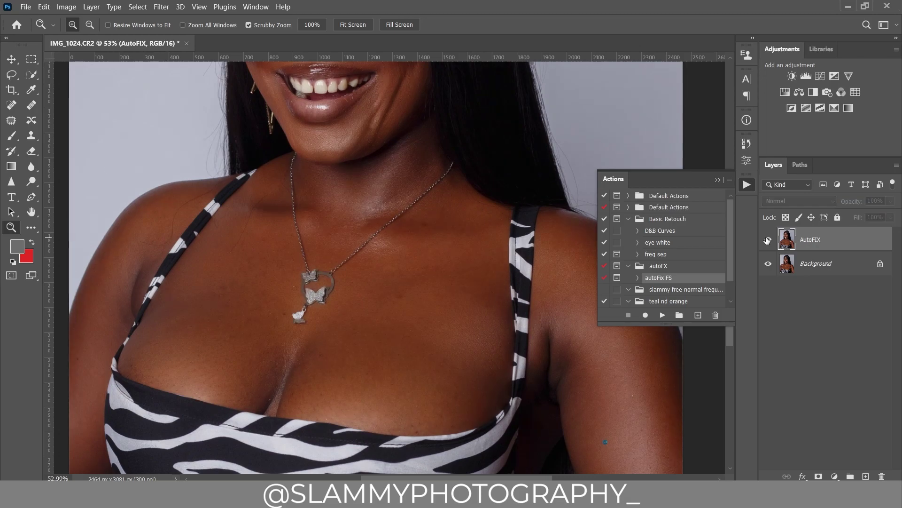
{"action": "right_click", "coordinate": [836, 244]}
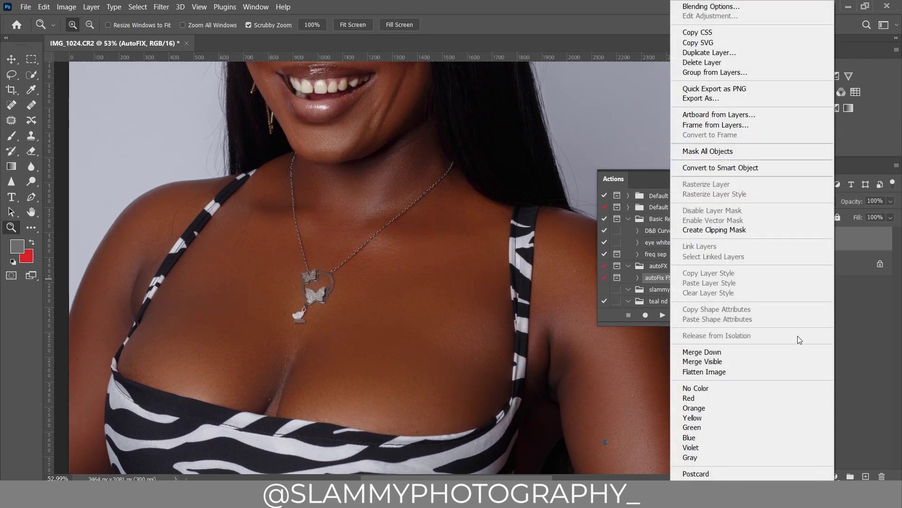
{"action": "left_click", "coordinate": [754, 374]}
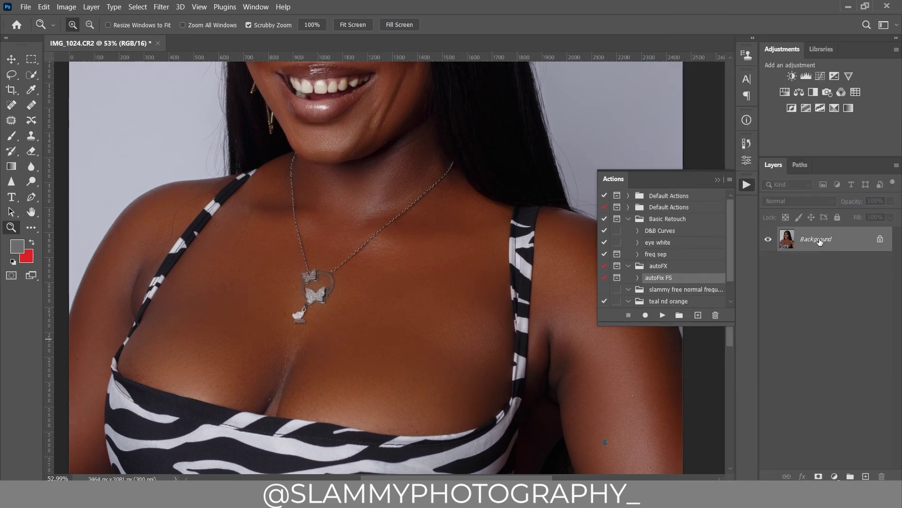
{"action": "left_click", "coordinate": [662, 315]}
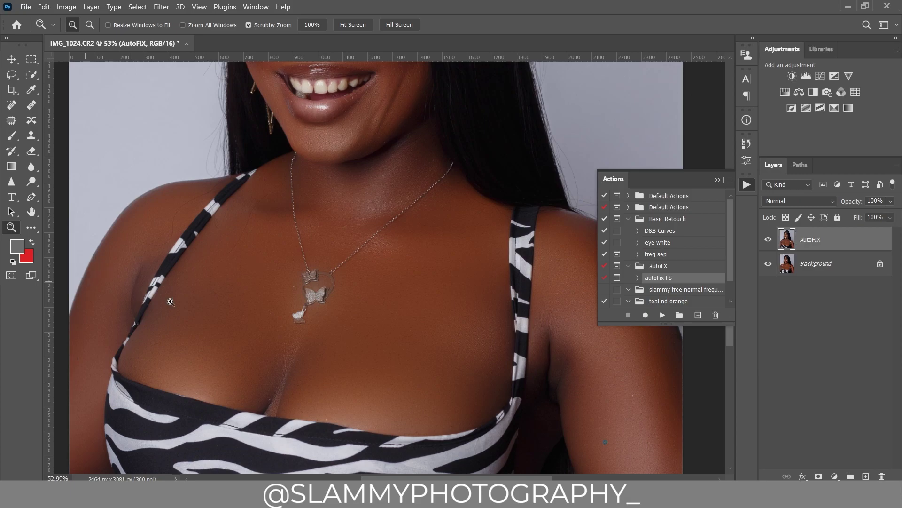
Add a layer mask to the new AutoFIX layer and invert it to black.
{"action": "scroll", "coordinate": [299, 303], "scroll_direction": "up", "scroll_amount": 2}
{"action": "scroll", "coordinate": [299, 303], "scroll_direction": "up", "scroll_amount": 3}
{"action": "scroll", "coordinate": [341, 168], "scroll_direction": "up", "scroll_amount": 3}
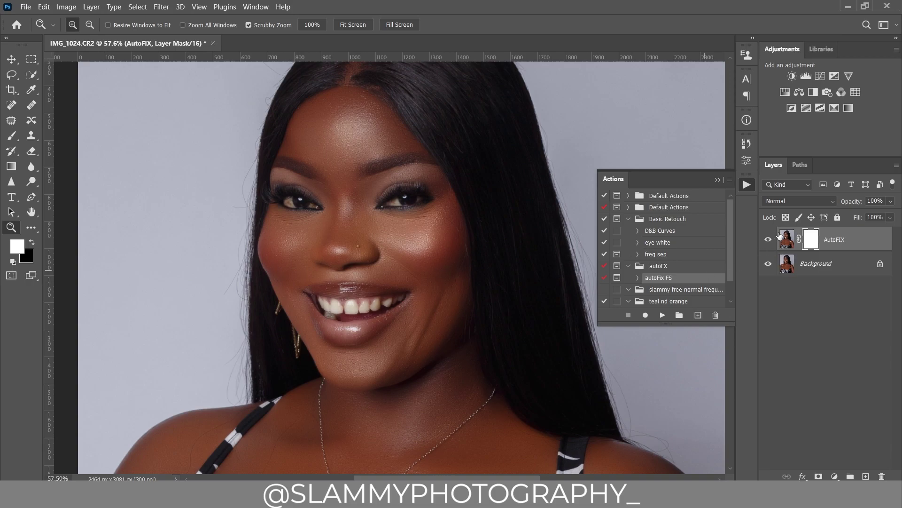
{"action": "key", "text": "ctrl+i"}
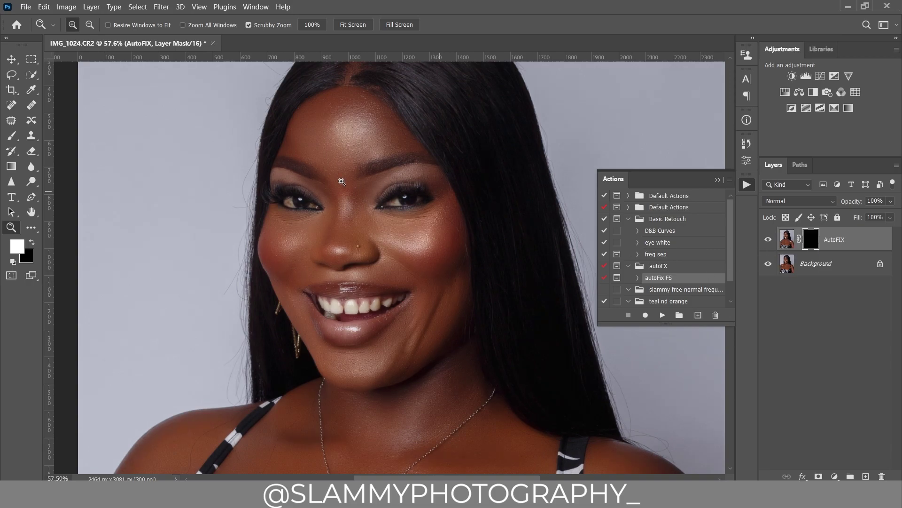
Paint white on the AutoFIX mask over the forehead, nose and cheeks, reducing the brush from 150 to 100 px.
{"action": "left_click_drag", "start_coordinate": [377, 169], "coordinate": [390, 177]}
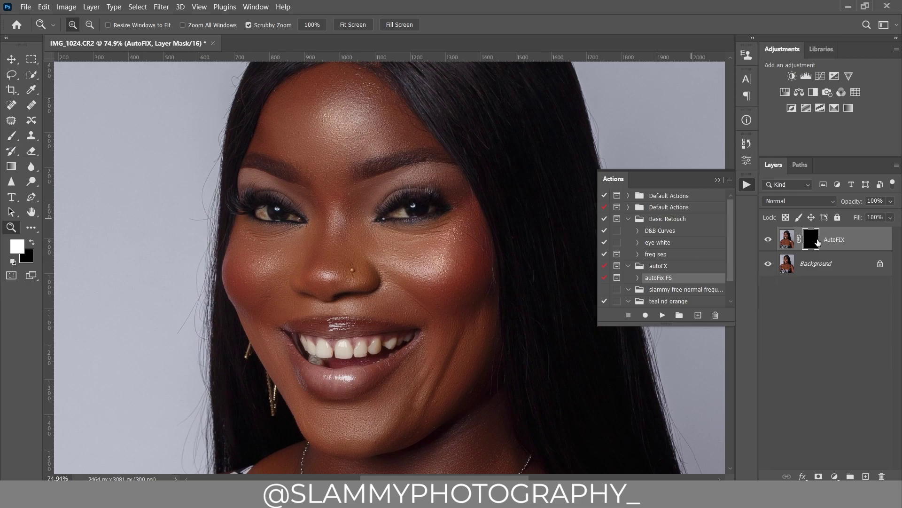
{"action": "left_click", "coordinate": [12, 135]}
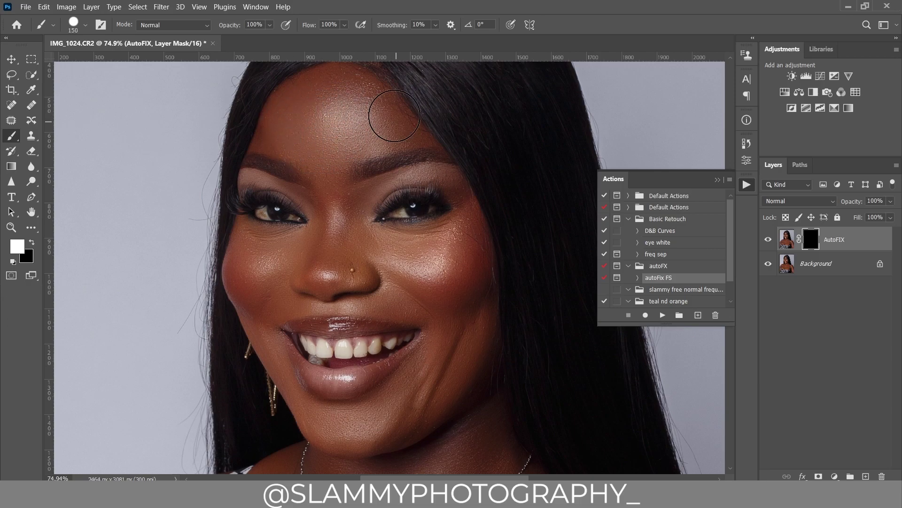
{"action": "left_click", "coordinate": [341, 138]}
{"action": "key", "text": "bracketleft"}
{"action": "key", "text": "bracketleft"}
{"action": "key", "text": "bracketright"}
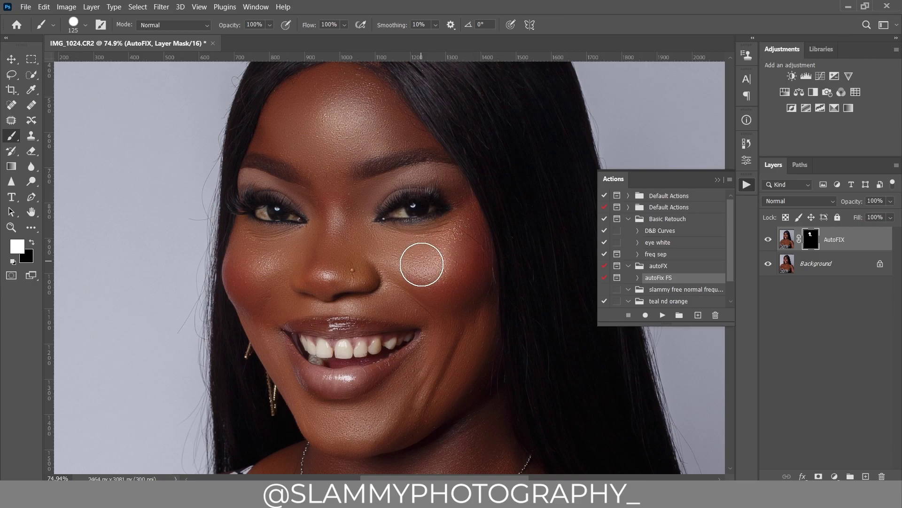
{"action": "key", "text": "bracketleft"}
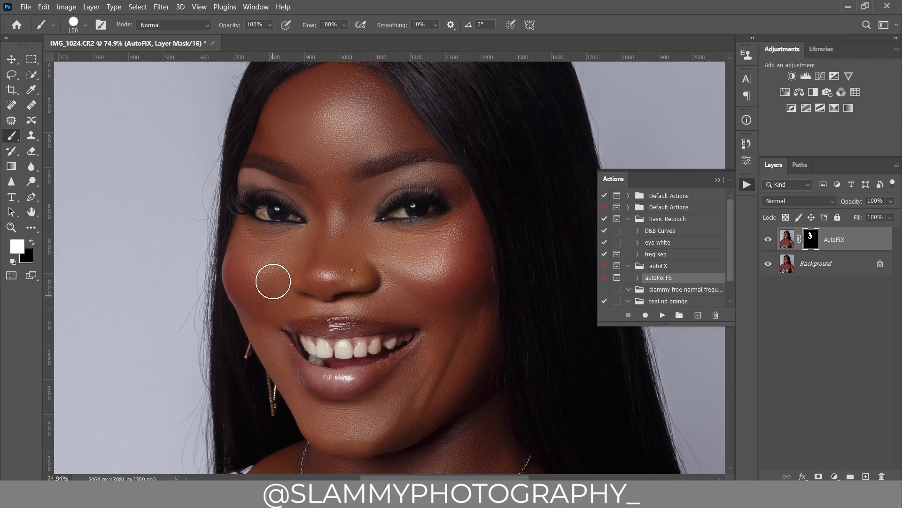
Paint white on the AutoFIX mask over the chest, shoulders and arms with a 300 px brush.
{"action": "left_click", "coordinate": [199, 7]}
{"action": "left_click", "coordinate": [220, 111]}
{"action": "key", "text": "bracketright"}
{"action": "key", "text": "bracketright"}
{"action": "key", "text": "bracketright"}
{"action": "key", "text": "bracketright"}
{"action": "key", "text": "bracketright"}
{"action": "key", "text": "bracketright"}
{"action": "mouse_move", "coordinate": [337, 322]}
{"action": "left_mouse_down"}
{"action": "mouse_move", "coordinate": [381, 347]}
{"action": "mouse_move", "coordinate": [326, 365]}
{"action": "left_mouse_up"}
{"action": "mouse_move", "coordinate": [435, 309]}
{"action": "left_mouse_down"}
{"action": "mouse_move", "coordinate": [451, 352]}
{"action": "mouse_move", "coordinate": [452, 301]}
{"action": "mouse_move", "coordinate": [490, 312]}
{"action": "mouse_move", "coordinate": [527, 462]}
{"action": "mouse_move", "coordinate": [507, 327]}
{"action": "mouse_move", "coordinate": [439, 343]}
{"action": "mouse_move", "coordinate": [285, 321]}
{"action": "mouse_move", "coordinate": [284, 297]}
{"action": "mouse_move", "coordinate": [238, 443]}
{"action": "left_mouse_up"}
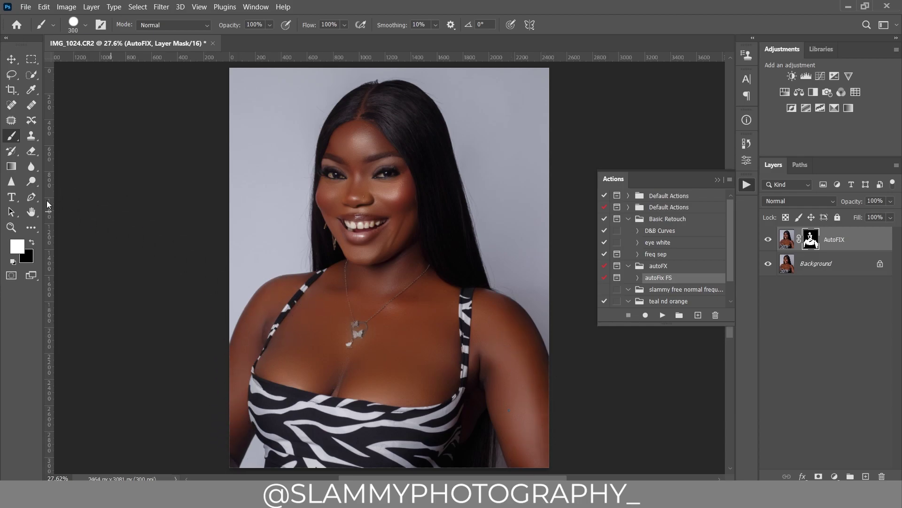
Compare the face in the original IMG_1024.CR2 history snapshot with the latest Brush Tool state, and return to that latest state.
{"action": "key", "text": "z"}
{"action": "left_click_drag", "start_coordinate": [339, 193], "coordinate": [360, 233]}
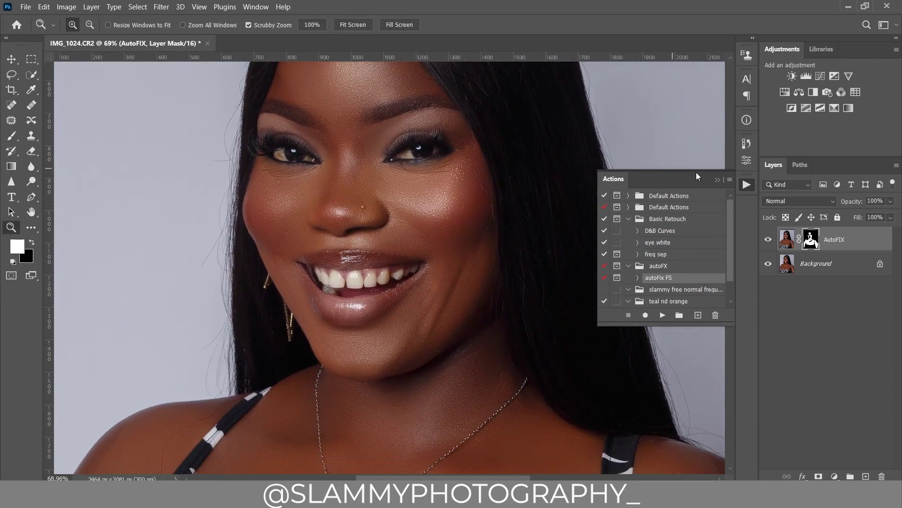
{"action": "left_click", "coordinate": [747, 161]}
{"action": "left_click", "coordinate": [750, 143]}
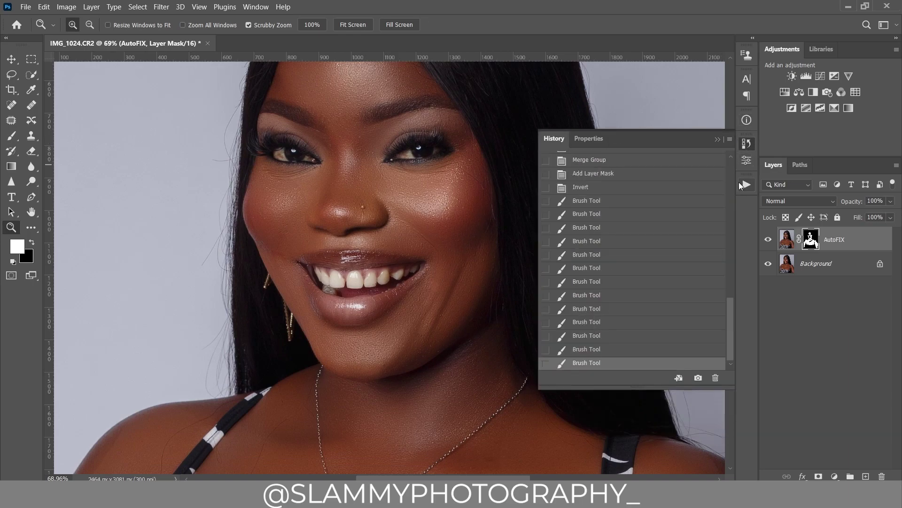
{"action": "left_click_drag", "start_coordinate": [732, 303], "coordinate": [725, 164]}
{"action": "left_click", "coordinate": [657, 166]}
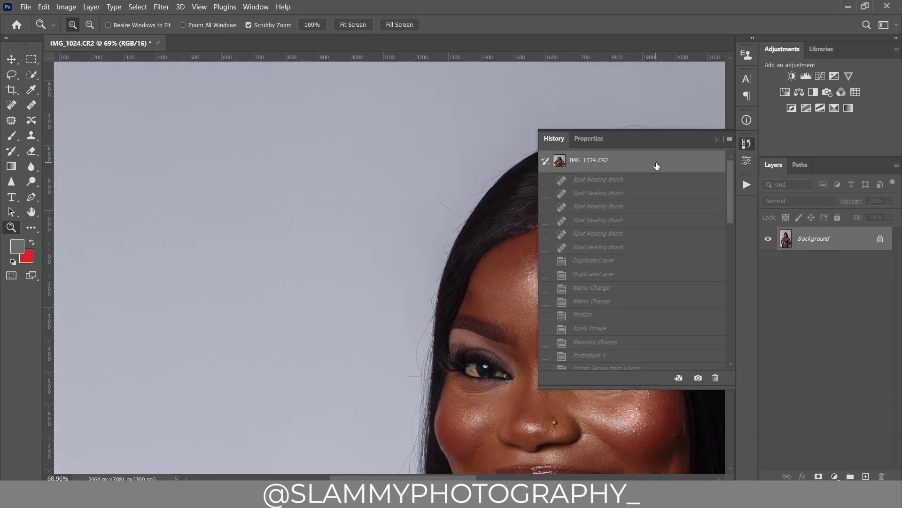
{"action": "left_click_drag", "start_coordinate": [453, 353], "coordinate": [261, 195]}
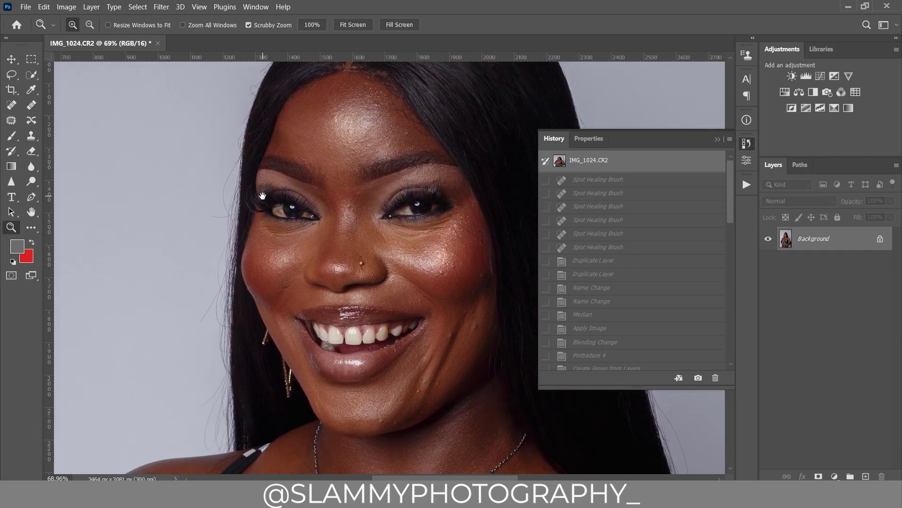
{"action": "left_click_drag", "start_coordinate": [731, 195], "coordinate": [731, 355]}
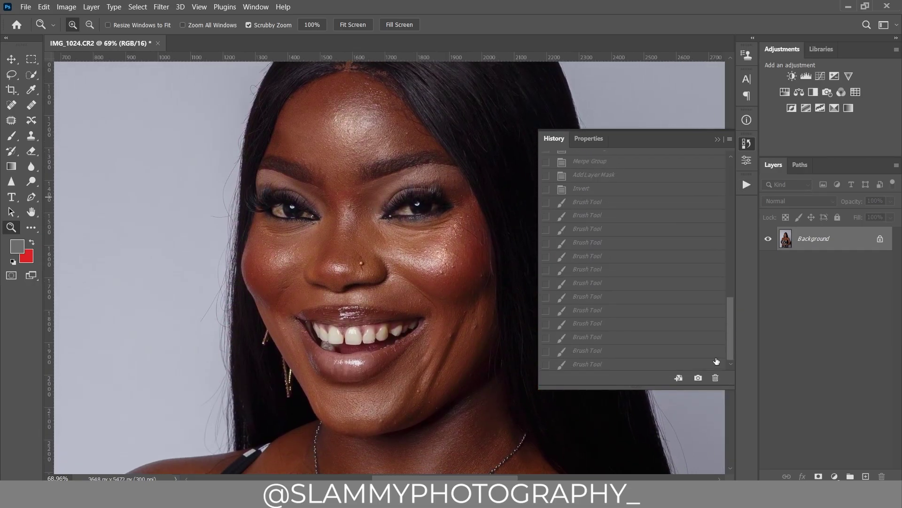
{"action": "left_click", "coordinate": [587, 363]}
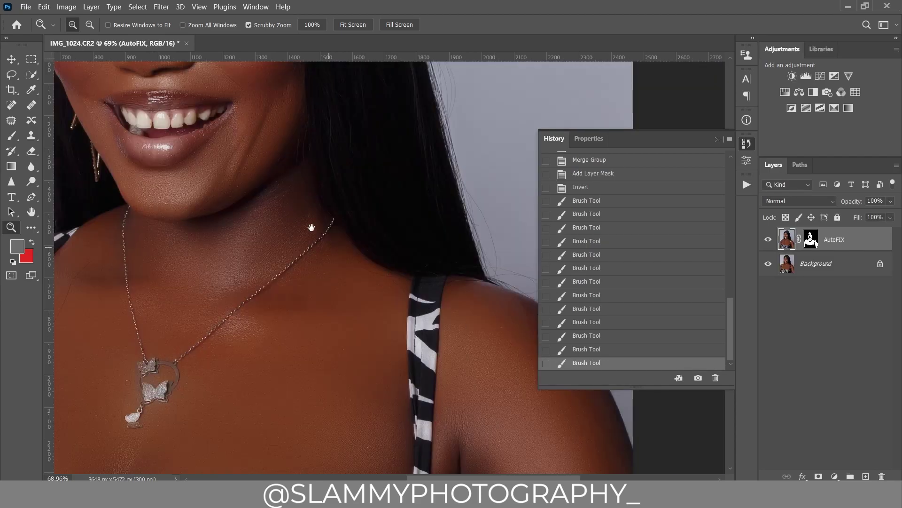
{"action": "left_click_drag", "start_coordinate": [312, 230], "coordinate": [433, 412]}
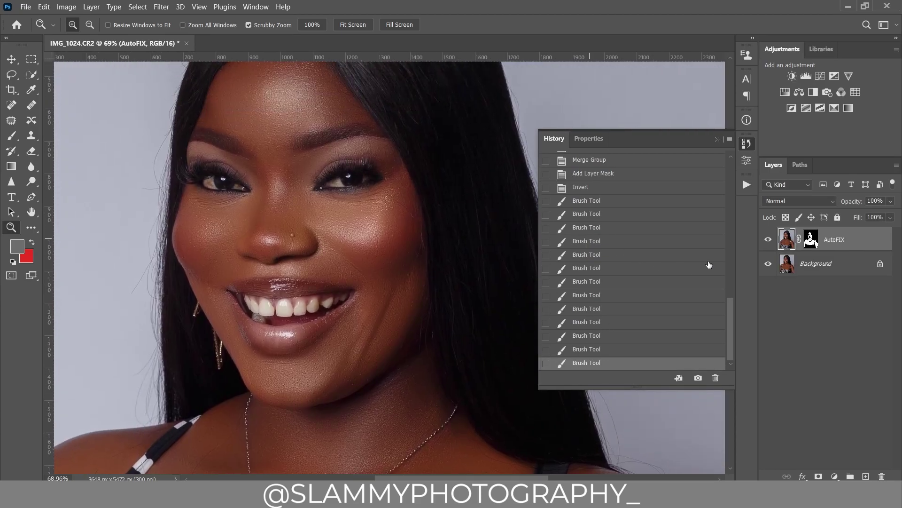
Examine the smoothed skin on the face up close and compare it with the full portrait view.
{"action": "left_click", "coordinate": [748, 186]}
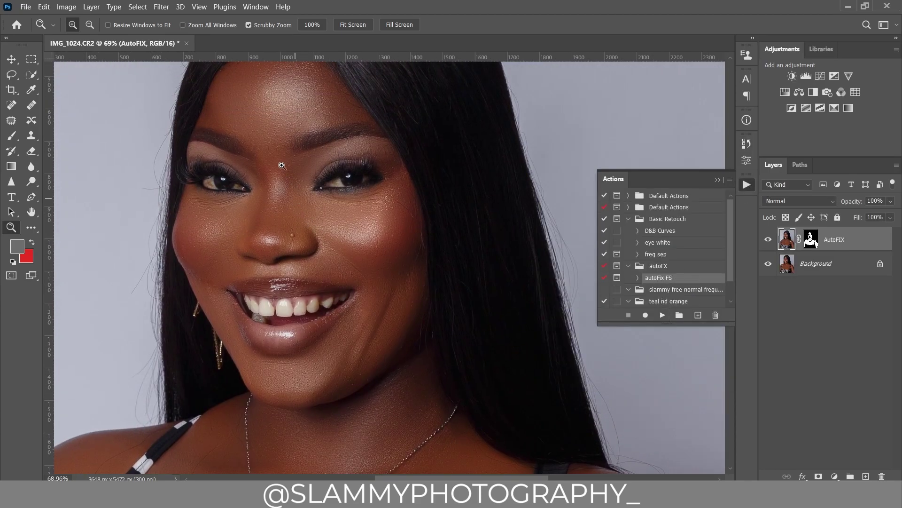
{"action": "left_click_drag", "start_coordinate": [297, 165], "coordinate": [323, 222]}
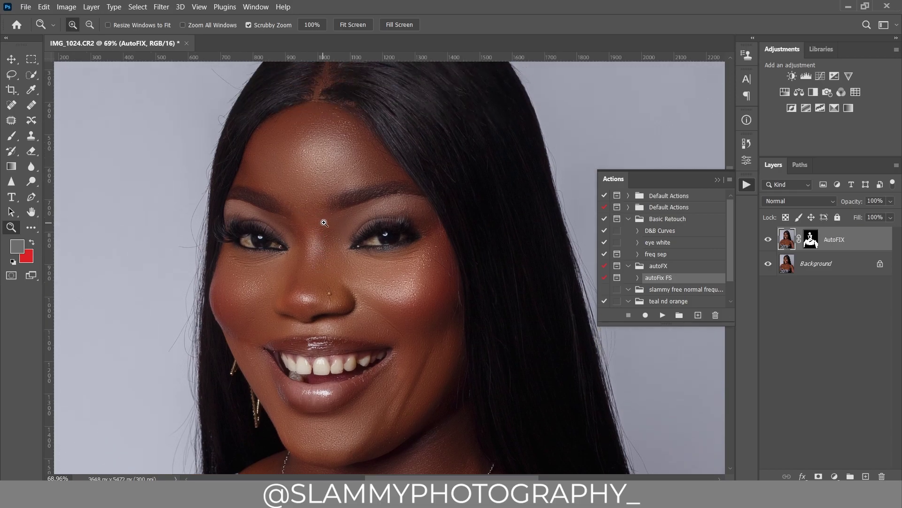
{"action": "left_click", "coordinate": [200, 7]}
{"action": "left_click", "coordinate": [235, 110]}
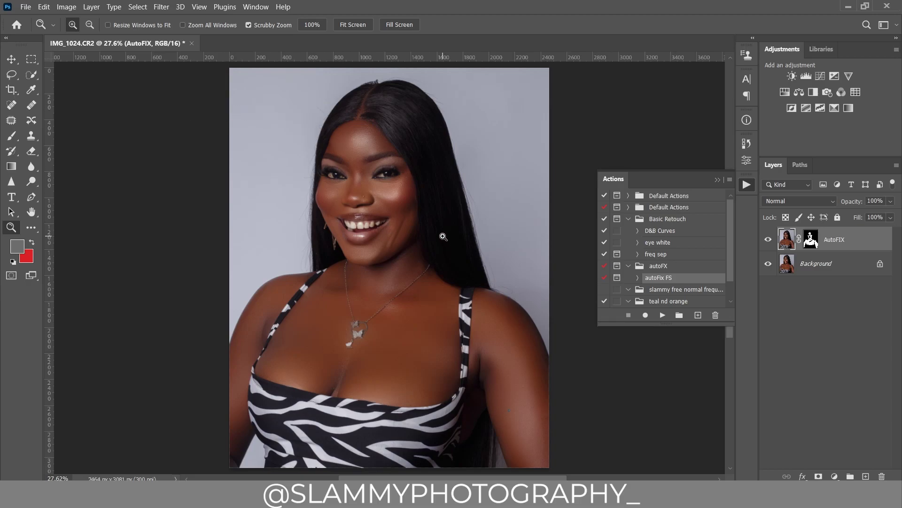
{"action": "left_click", "coordinate": [717, 180]}
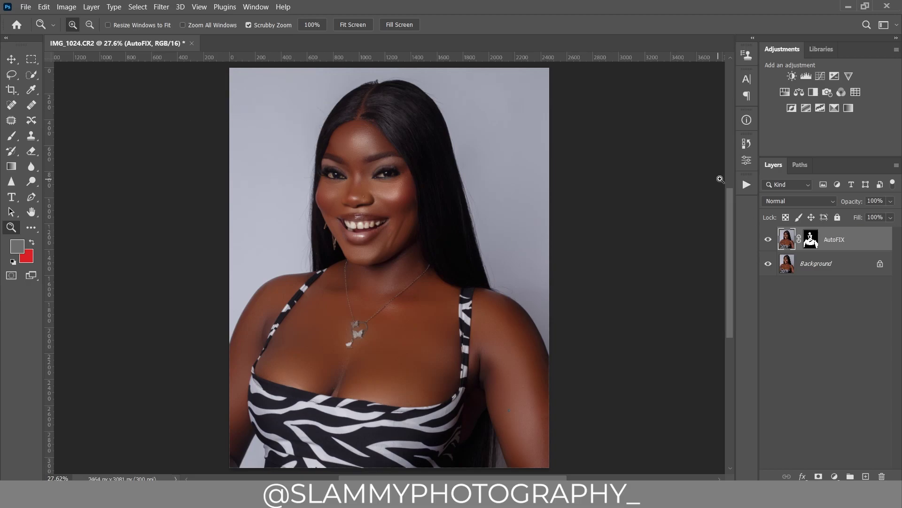
{"action": "left_click_drag", "start_coordinate": [347, 166], "coordinate": [394, 207]}
{"action": "left_click", "coordinate": [199, 7]}
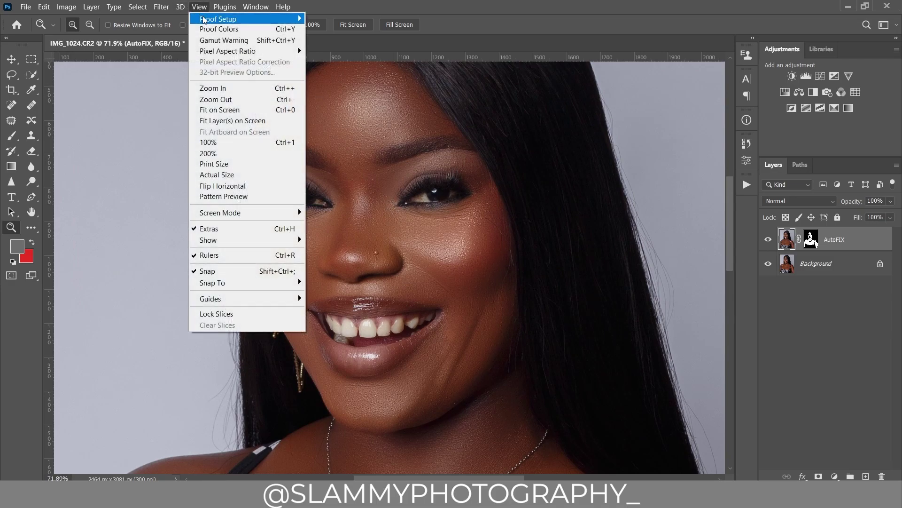
{"action": "left_click", "coordinate": [237, 110]}
{"action": "left_click_drag", "start_coordinate": [345, 150], "coordinate": [386, 188]}
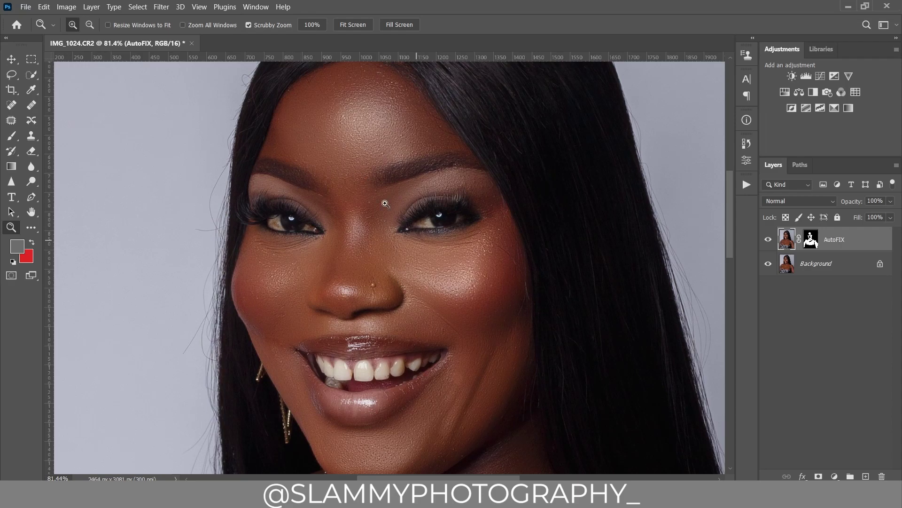
{"action": "left_click", "coordinate": [199, 7]}
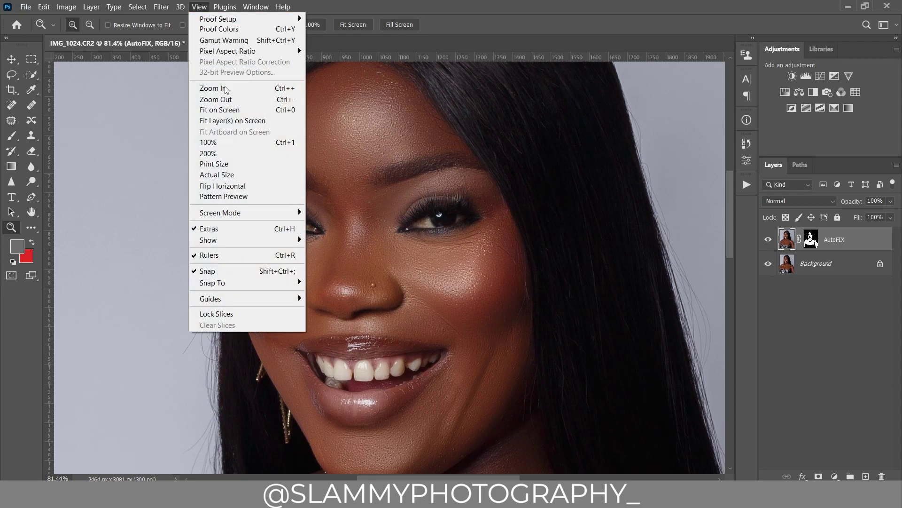
{"action": "left_click", "coordinate": [247, 119]}
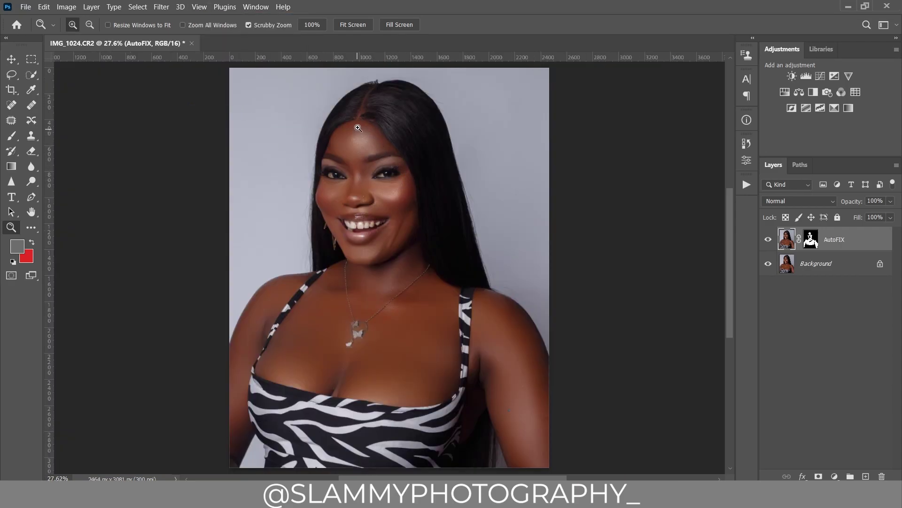
{"action": "left_click_drag", "start_coordinate": [358, 129], "coordinate": [376, 134]}
{"action": "left_click", "coordinate": [199, 6]}
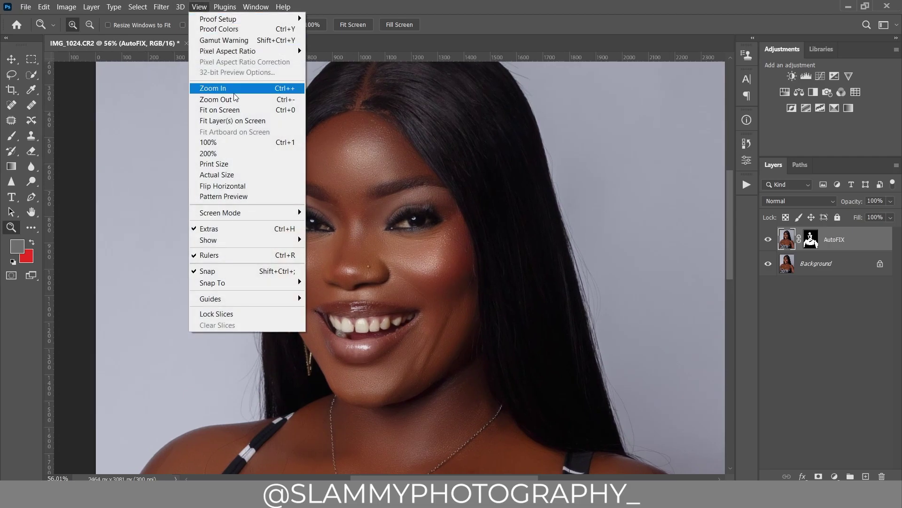
{"action": "left_click", "coordinate": [241, 112]}
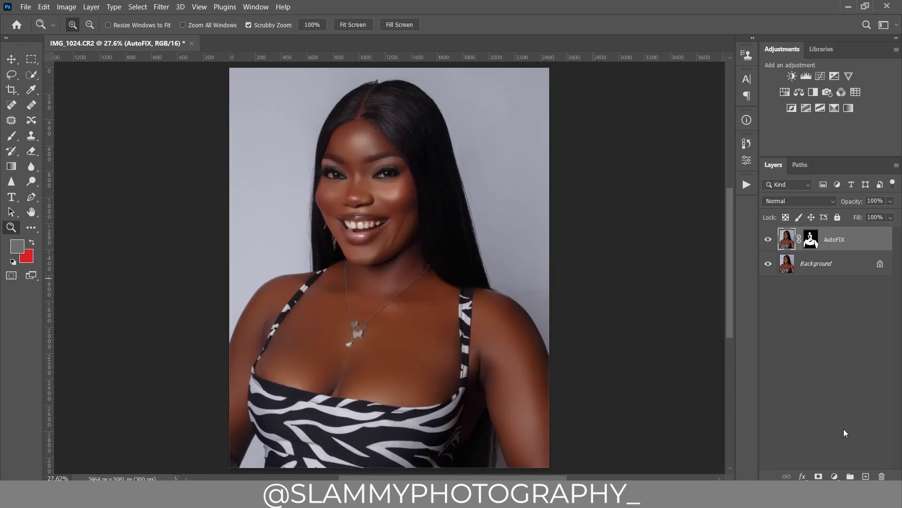
Add a Curves adjustment layer above AutoFIX and pull its midtones down to input 169, output 91.
{"action": "left_click", "coordinate": [834, 477]}
{"action": "left_click", "coordinate": [829, 326]}
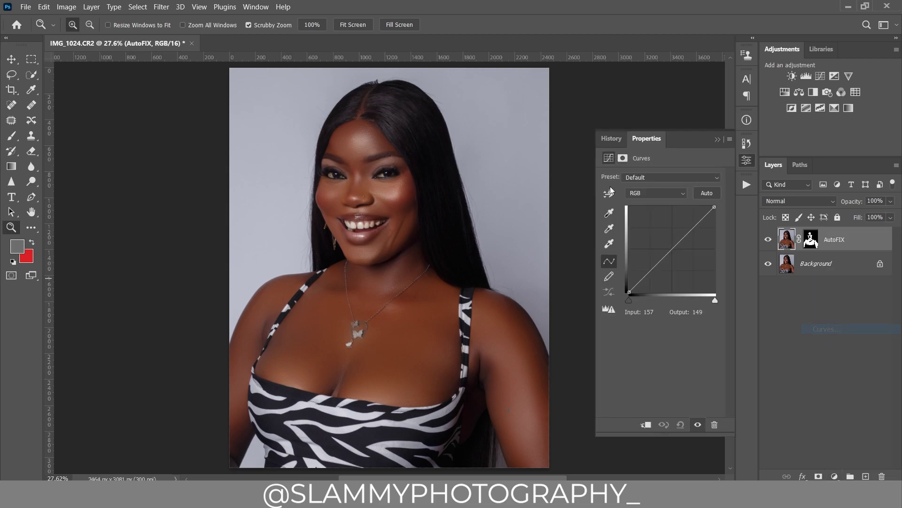
{"action": "left_click_drag", "start_coordinate": [674, 251], "coordinate": [686, 262]}
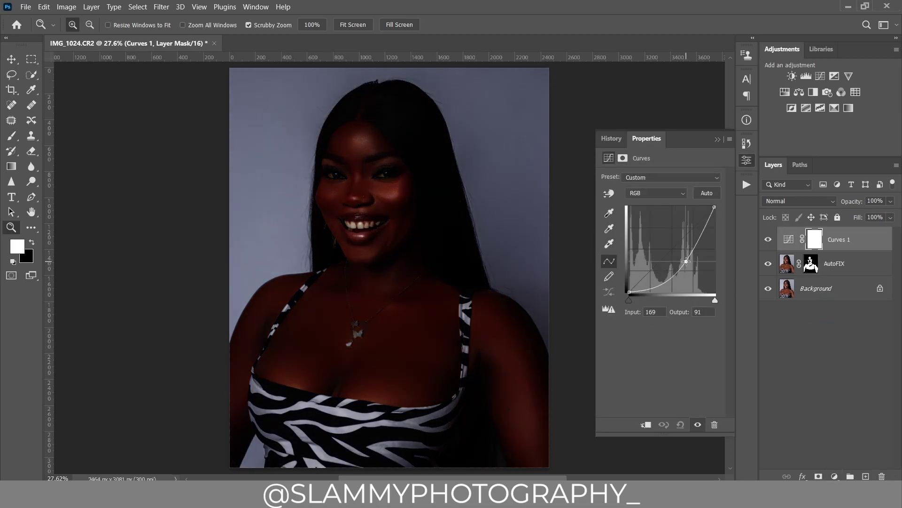
Invert the darkening Curves layer's mask to black and rename the layer burn.
{"action": "left_click", "coordinate": [814, 244]}
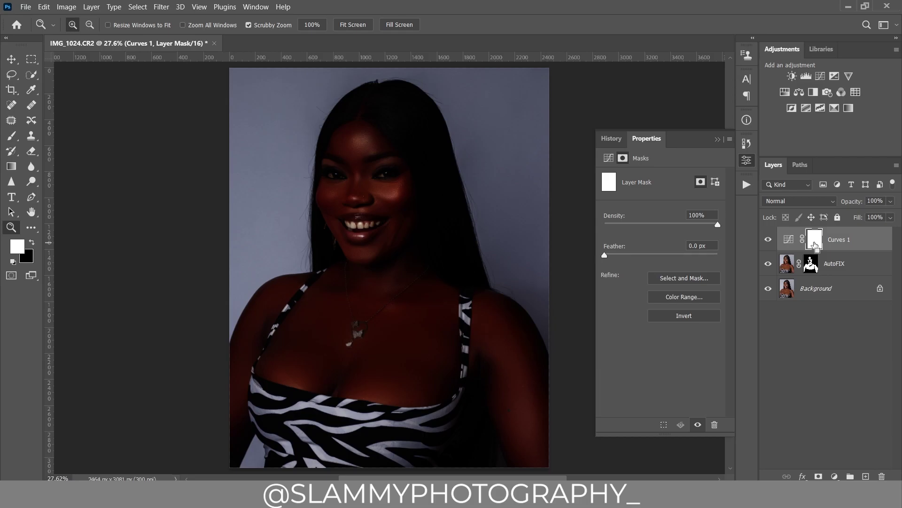
{"action": "key", "text": "ctrl+i"}
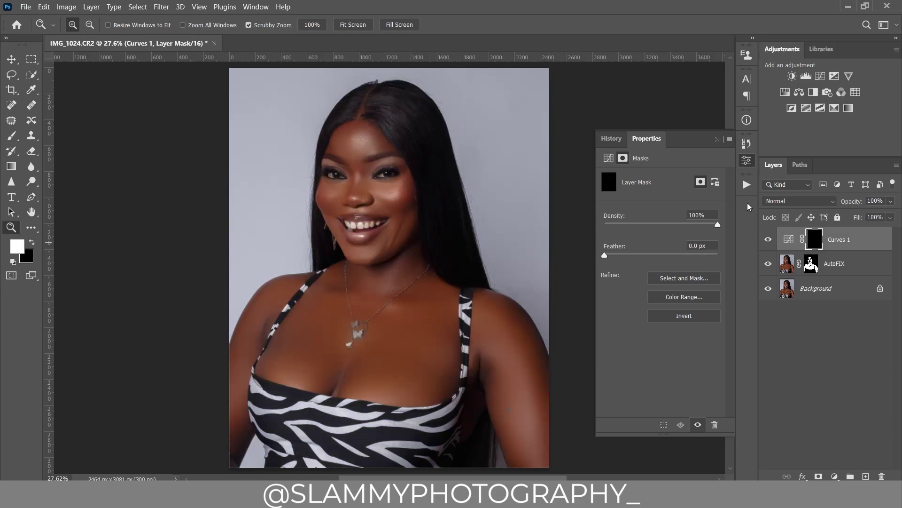
{"action": "double_click", "coordinate": [832, 241]}
{"action": "type", "text": "burn"}
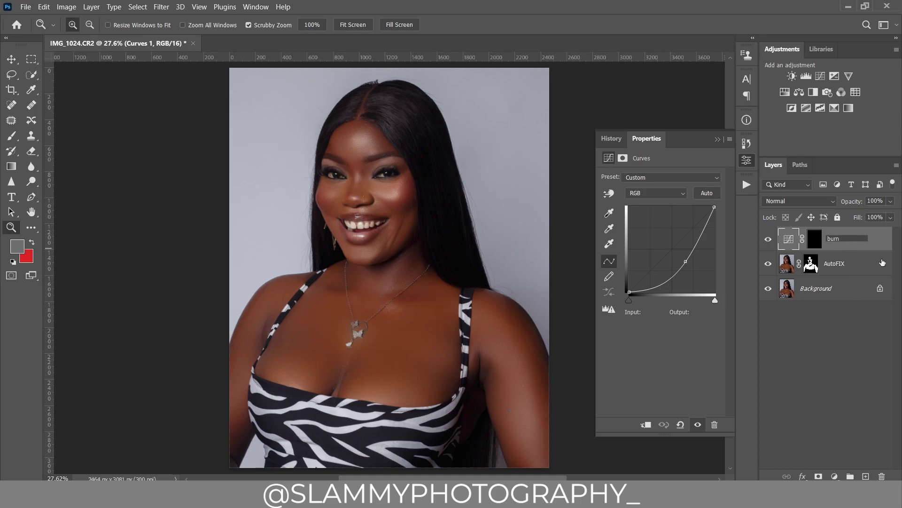
{"action": "left_click", "coordinate": [871, 250]}
Add a second Curves adjustment layer above burn and raise its midtones to brighten the image strongly.
{"action": "left_click", "coordinate": [834, 476]}
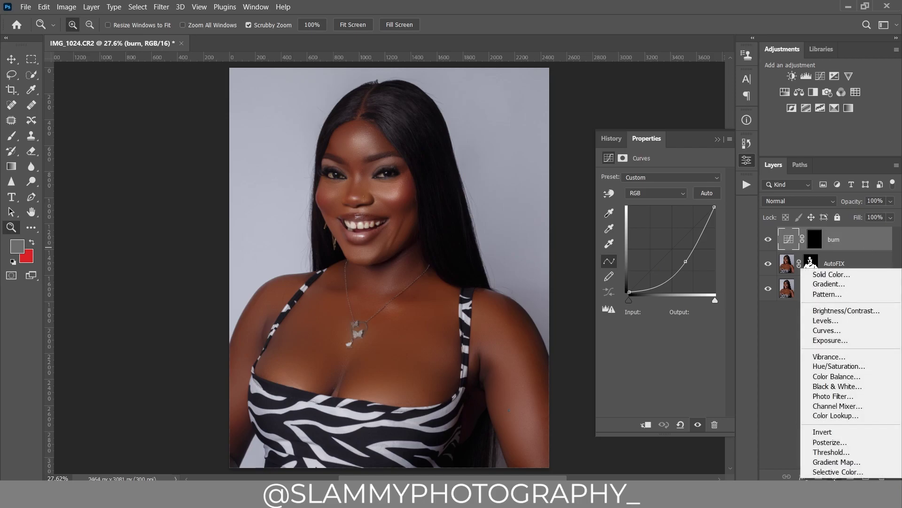
{"action": "left_click", "coordinate": [820, 339]}
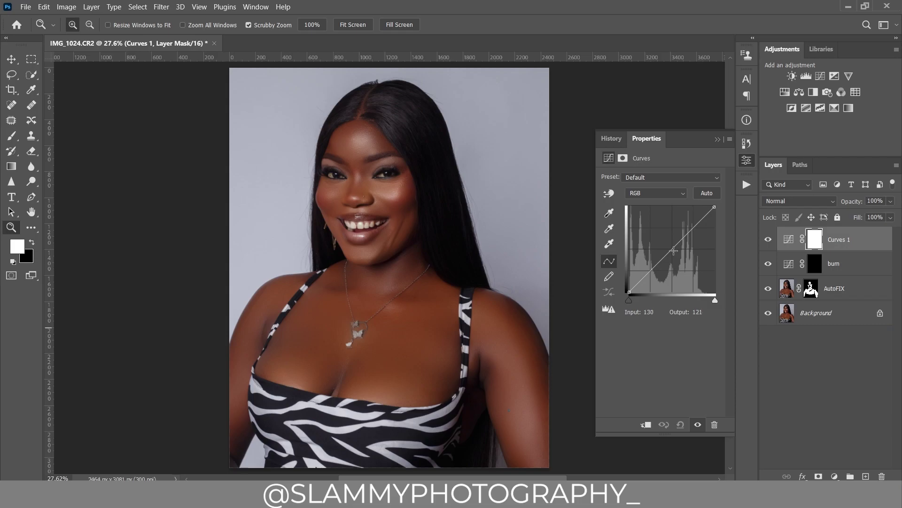
{"action": "left_click_drag", "start_coordinate": [674, 250], "coordinate": [654, 236]}
Invert the brightening Curves layer's mask to black and rename the layer dodge.
{"action": "left_click", "coordinate": [809, 240]}
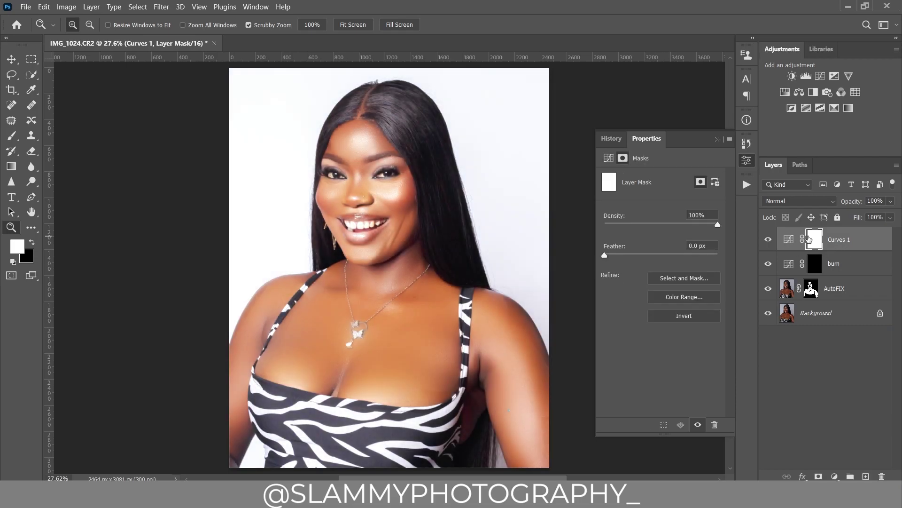
{"action": "key", "text": "ctrl+i"}
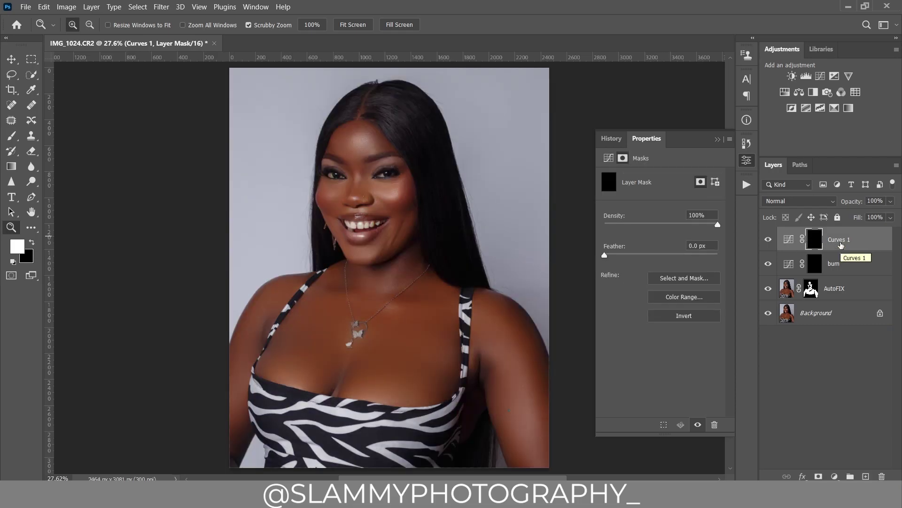
{"action": "double_click", "coordinate": [842, 240]}
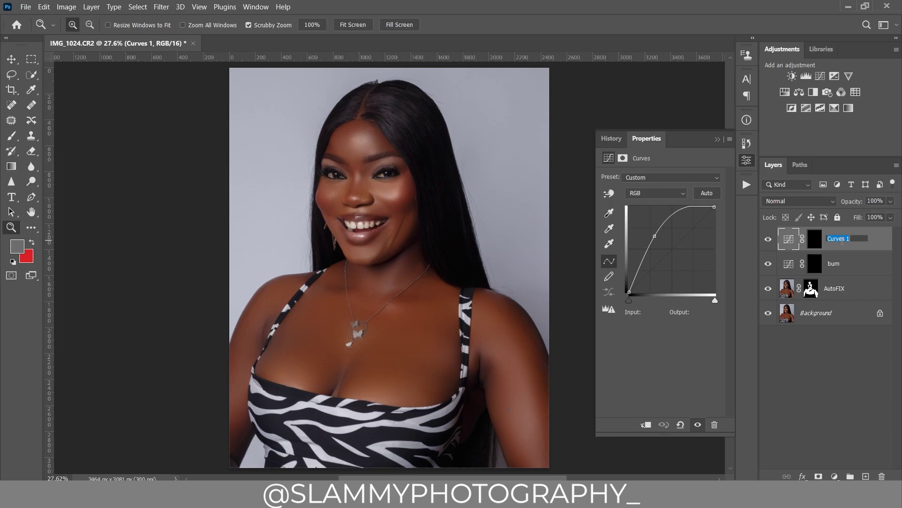
{"action": "type", "text": "dodge"}
{"action": "key", "text": "Return"}
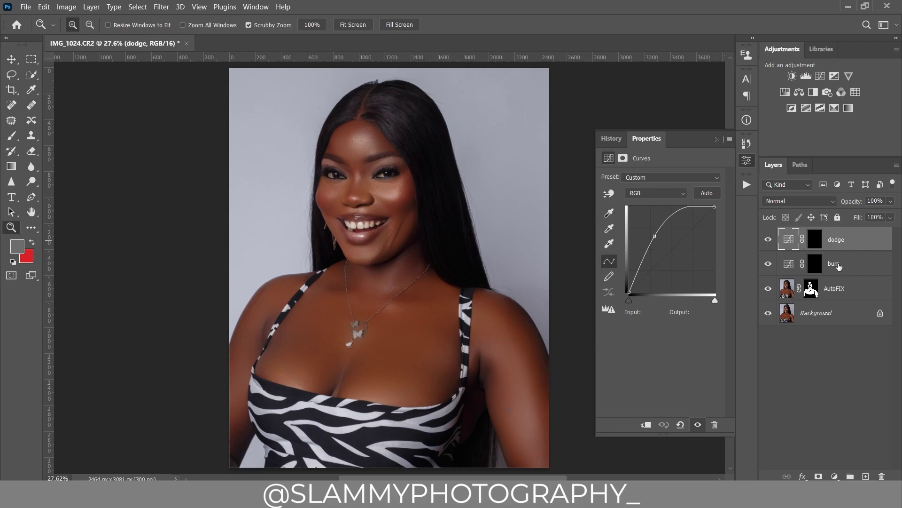
Group the dodge and burn layers together and expand the group.
{"action": "left_click", "coordinate": [845, 266], "text": "shift"}
{"action": "left_click_drag", "start_coordinate": [845, 266], "coordinate": [850, 476]}
{"action": "left_click", "coordinate": [782, 234]}
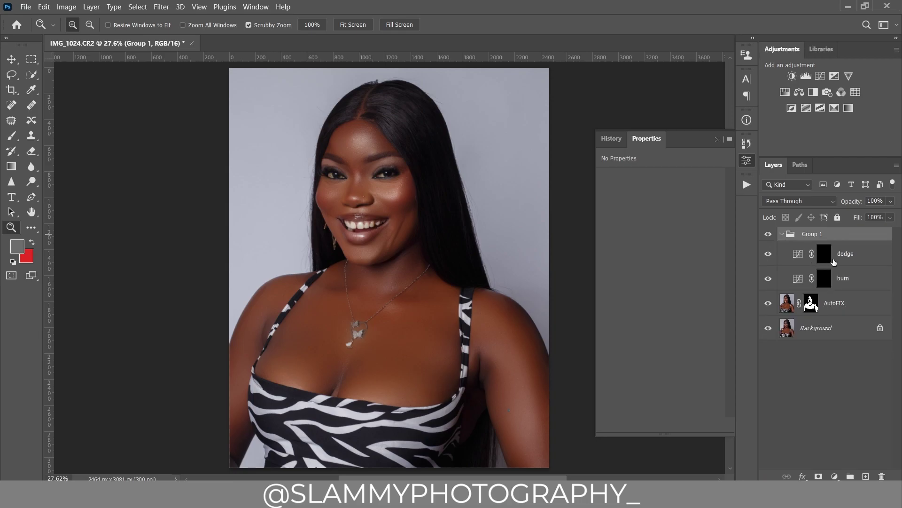
Paint a round white highlight patch on the dodge mask over the centre of the forehead with the Hard Round brush at 100% opacity.
{"action": "left_click", "coordinate": [826, 258]}
{"action": "left_click", "coordinate": [718, 140]}
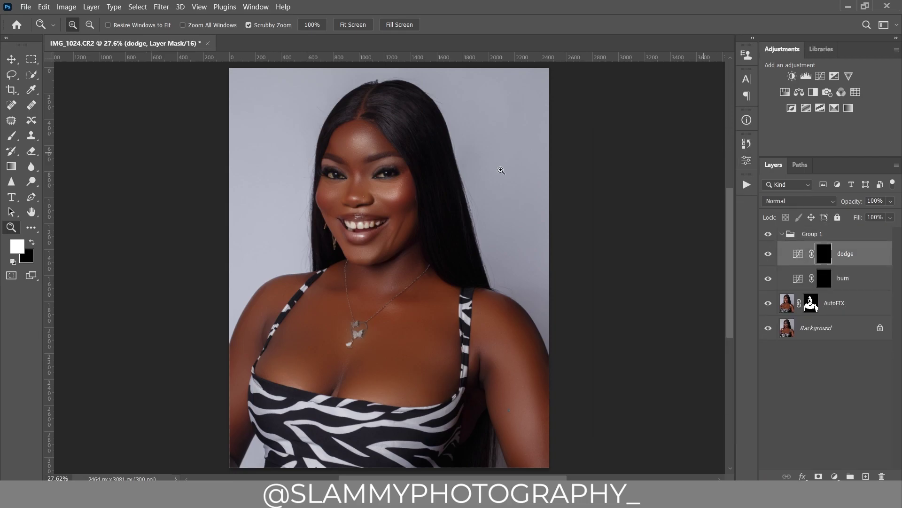
{"action": "left_click", "coordinate": [388, 176]}
{"action": "left_click_drag", "start_coordinate": [388, 177], "coordinate": [387, 177]}
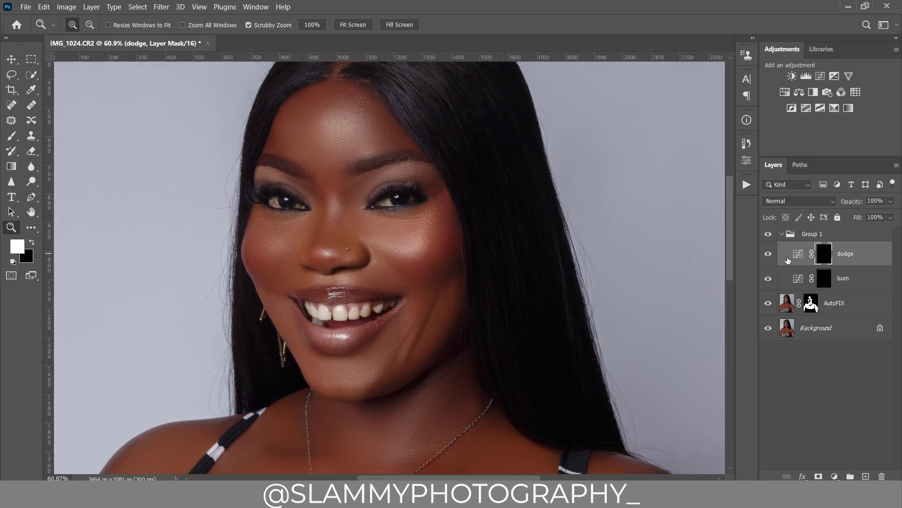
{"action": "left_click", "coordinate": [11, 136]}
{"action": "left_click", "coordinate": [86, 25]}
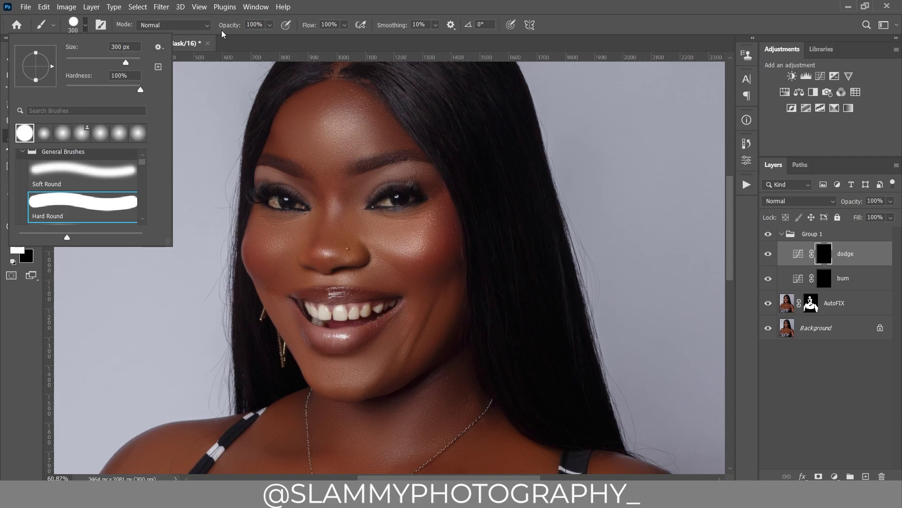
{"action": "left_click", "coordinate": [252, 26]}
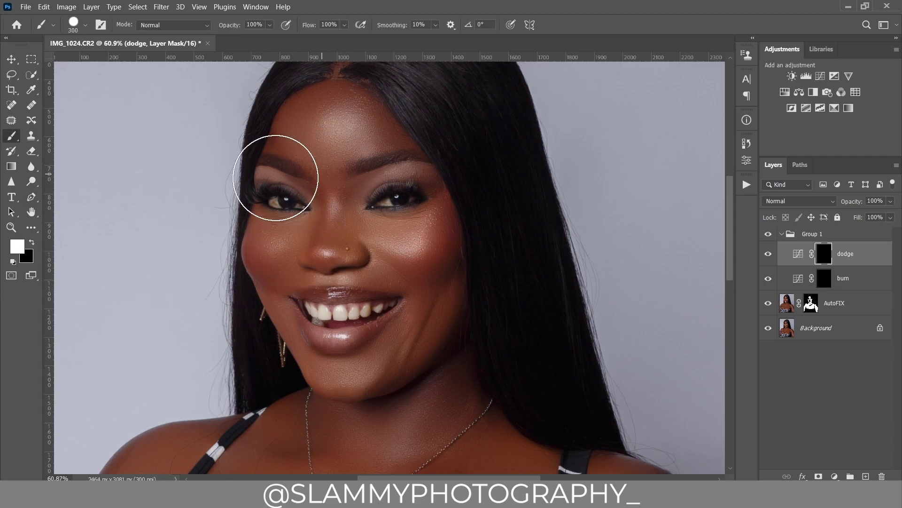
{"action": "key", "text": "bracketleft"}
{"action": "key", "text": "bracketleft"}
{"action": "key", "text": "bracketleft"}
{"action": "key", "text": "bracketleft"}
{"action": "key", "text": "bracketleft"}
{"action": "key", "text": "bracketleft"}
{"action": "key", "text": "bracketleft"}
{"action": "key", "text": "bracketleft"}
{"action": "key", "text": "bracketleft"}
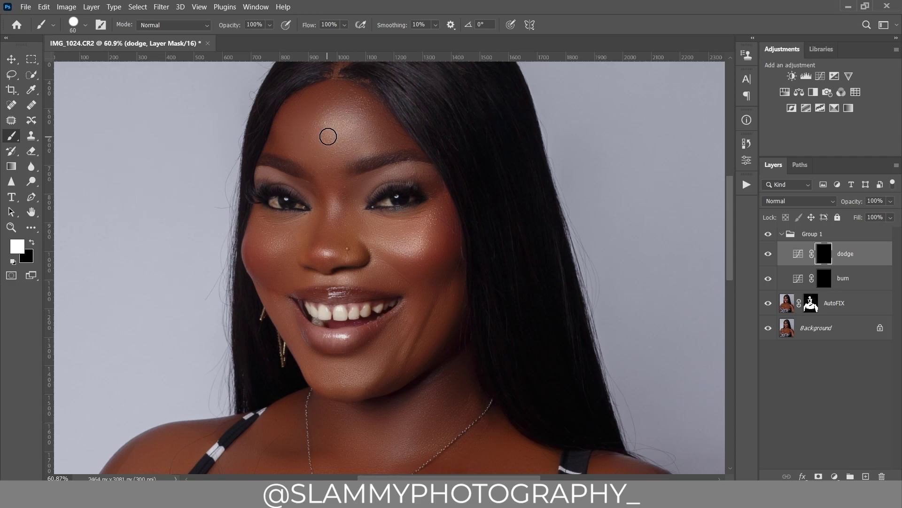
{"action": "key", "text": "bracketright"}
{"action": "key", "text": "bracketright"}
{"action": "mouse_move", "coordinate": [335, 129]}
{"action": "left_mouse_down"}
{"action": "mouse_move", "coordinate": [316, 137]}
{"action": "mouse_move", "coordinate": [337, 148]}
{"action": "mouse_move", "coordinate": [346, 125]}
{"action": "mouse_move", "coordinate": [327, 131]}
{"action": "left_mouse_up"}
Paint a thin white highlight line on the dodge mask down the bridge of the nose with a smaller brush.
{"action": "key", "text": "bracketleft"}
{"action": "key", "text": "bracketleft"}
{"action": "key", "text": "bracketleft"}
{"action": "key", "text": "bracketleft"}
{"action": "key", "text": "bracketleft"}
{"action": "key", "text": "bracketleft"}
{"action": "left_click_drag", "start_coordinate": [332, 182], "coordinate": [325, 252]}
Paint white on the dodge mask under both eyes and above the upper lip with a 50 px brush.
{"action": "key", "text": "bracketright"}
{"action": "key", "text": "bracketright"}
{"action": "key", "text": "bracketright"}
{"action": "key", "text": "bracketright"}
{"action": "mouse_move", "coordinate": [421, 219]}
{"action": "left_mouse_down"}
{"action": "mouse_move", "coordinate": [378, 226]}
{"action": "mouse_move", "coordinate": [390, 224]}
{"action": "mouse_move", "coordinate": [407, 250]}
{"action": "mouse_move", "coordinate": [401, 237]}
{"action": "left_mouse_up"}
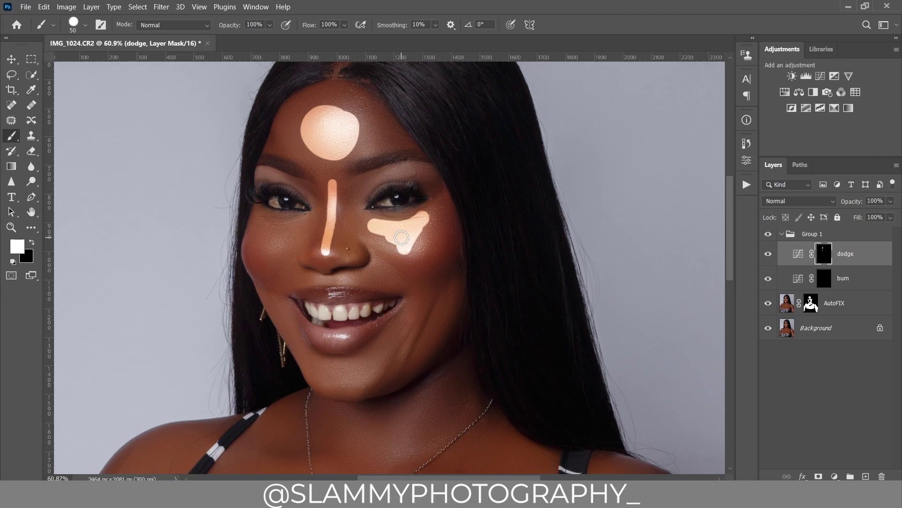
{"action": "mouse_move", "coordinate": [282, 226]}
{"action": "left_mouse_down"}
{"action": "mouse_move", "coordinate": [264, 223]}
{"action": "mouse_move", "coordinate": [296, 223]}
{"action": "mouse_move", "coordinate": [288, 233]}
{"action": "mouse_move", "coordinate": [262, 231]}
{"action": "mouse_move", "coordinate": [276, 245]}
{"action": "left_mouse_up"}
{"action": "left_click_drag", "start_coordinate": [351, 280], "coordinate": [314, 281]}
Paint white on the dodge mask over the chin and beside both corners of the mouth, reducing the brush from 70 to 50 px.
{"action": "key", "text": "bracketright"}
{"action": "key", "text": "bracketright"}
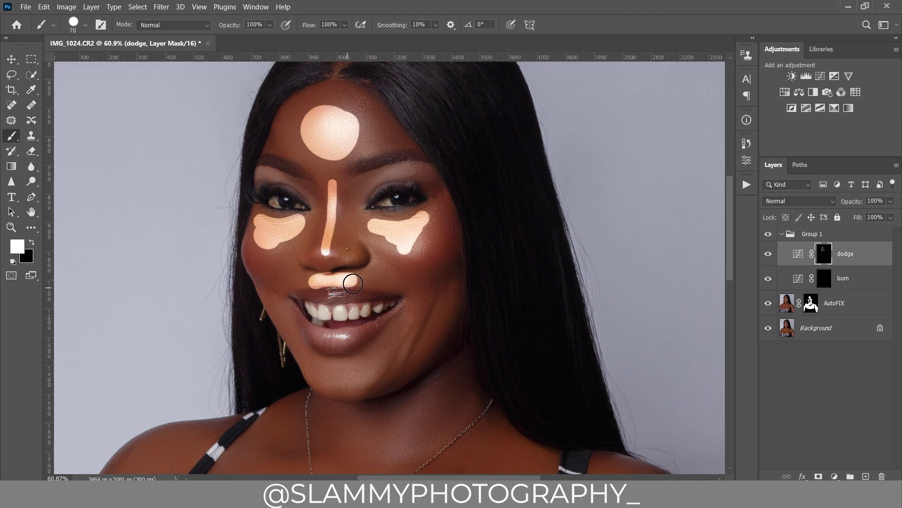
{"action": "mouse_move", "coordinate": [355, 367]}
{"action": "left_mouse_down"}
{"action": "mouse_move", "coordinate": [318, 363]}
{"action": "mouse_move", "coordinate": [336, 378]}
{"action": "mouse_move", "coordinate": [365, 370]}
{"action": "left_mouse_up"}
{"action": "key", "text": "bracketleft"}
{"action": "left_click_drag", "start_coordinate": [452, 288], "coordinate": [421, 320]}
{"action": "key", "text": "bracketleft"}
{"action": "left_click_drag", "start_coordinate": [277, 295], "coordinate": [286, 322]}
Paint white shadow strokes on the burn mask along both sides of the forehead with an enlarged brush.
{"action": "left_click", "coordinate": [822, 280]}
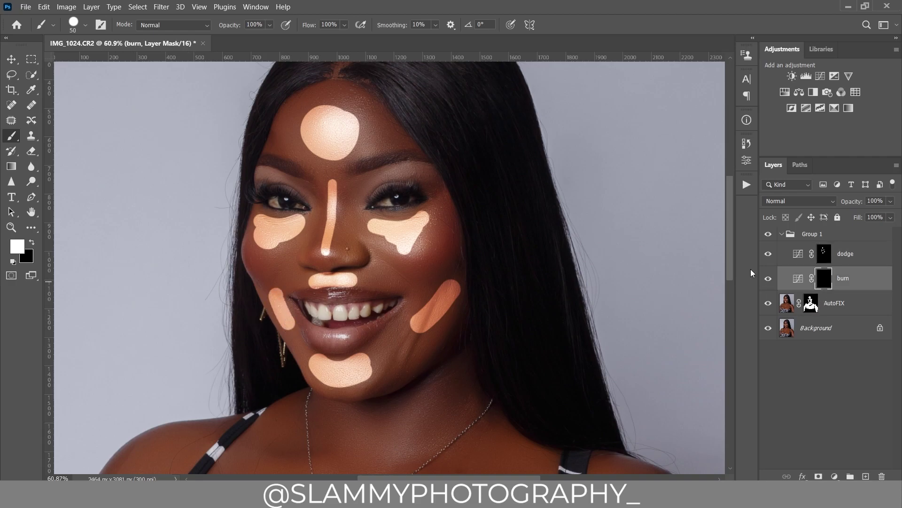
{"action": "key", "text": "bracketright"}
{"action": "key", "text": "bracketright"}
{"action": "key", "text": "bracketright"}
{"action": "key", "text": "bracketright"}
{"action": "left_click_drag", "start_coordinate": [371, 104], "coordinate": [386, 144]}
{"action": "left_click_drag", "start_coordinate": [296, 101], "coordinate": [283, 147]}
Paint a thin white U-shaped contour on the burn mask along both sides and under the tip of the nose.
{"action": "key", "text": "bracketleft"}
{"action": "key", "text": "bracketleft"}
{"action": "key", "text": "bracketleft"}
{"action": "key", "text": "bracketleft"}
{"action": "key", "text": "bracketleft"}
{"action": "mouse_move", "coordinate": [354, 187]}
{"action": "left_mouse_down"}
{"action": "mouse_move", "coordinate": [343, 247]}
{"action": "mouse_move", "coordinate": [330, 263]}
{"action": "mouse_move", "coordinate": [316, 251]}
{"action": "mouse_move", "coordinate": [316, 182]}
{"action": "left_mouse_up"}
Paint white on the burn mask over both outer cheeks and along the jawline, reducing the brush from 80 to 60 px.
{"action": "key", "text": "bracketright"}
{"action": "key", "text": "bracketright"}
{"action": "key", "text": "bracketright"}
{"action": "key", "text": "bracketright"}
{"action": "mouse_move", "coordinate": [447, 220]}
{"action": "left_mouse_down"}
{"action": "mouse_move", "coordinate": [437, 253]}
{"action": "mouse_move", "coordinate": [415, 270]}
{"action": "mouse_move", "coordinate": [439, 247]}
{"action": "mouse_move", "coordinate": [439, 221]}
{"action": "left_mouse_up"}
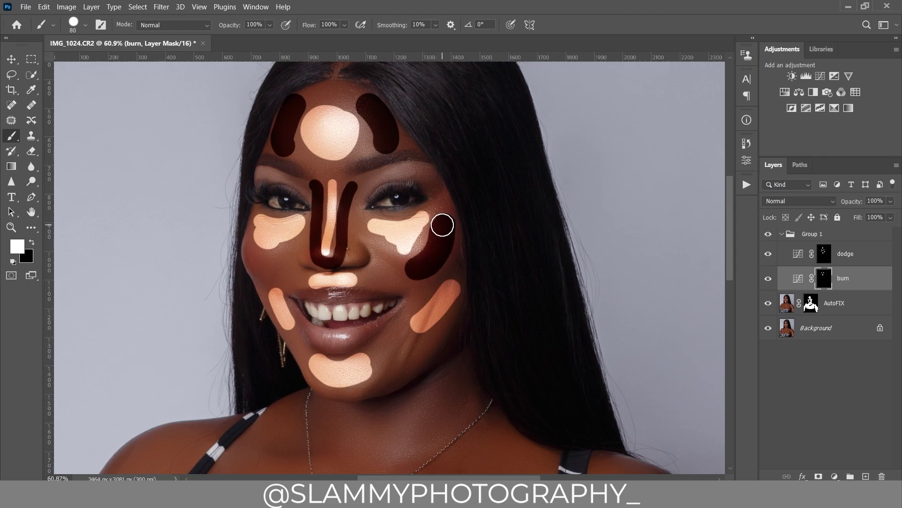
{"action": "key", "text": "bracketleft"}
{"action": "mouse_move", "coordinate": [251, 254]}
{"action": "left_mouse_down"}
{"action": "mouse_move", "coordinate": [274, 267]}
{"action": "mouse_move", "coordinate": [252, 243]}
{"action": "mouse_move", "coordinate": [256, 237]}
{"action": "left_mouse_up"}
{"action": "key", "text": "bracketleft"}
{"action": "mouse_move", "coordinate": [461, 328]}
{"action": "left_mouse_down"}
{"action": "mouse_move", "coordinate": [369, 394]}
{"action": "mouse_move", "coordinate": [417, 368]}
{"action": "left_mouse_up"}
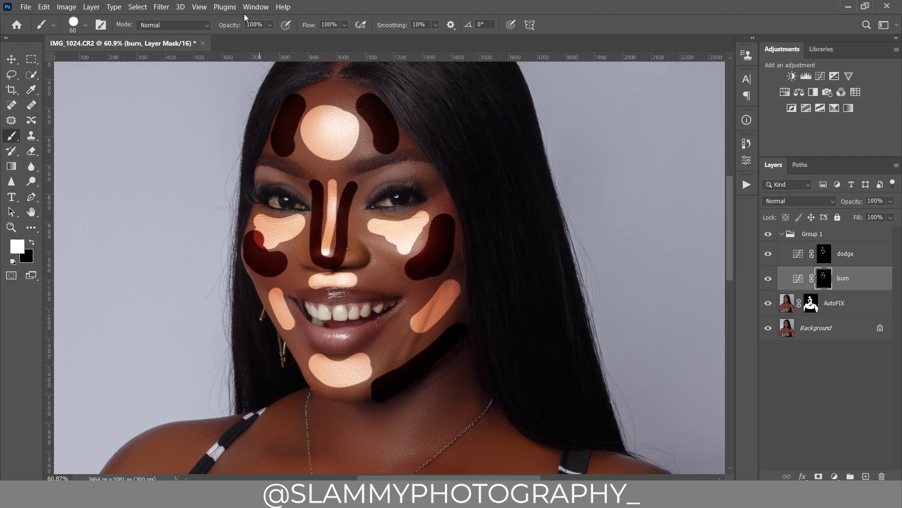
Paint two white highlight patches on the dodge mask across the chest above the neckline with a 250 px brush.
{"action": "left_click", "coordinate": [199, 7]}
{"action": "left_click", "coordinate": [231, 110]}
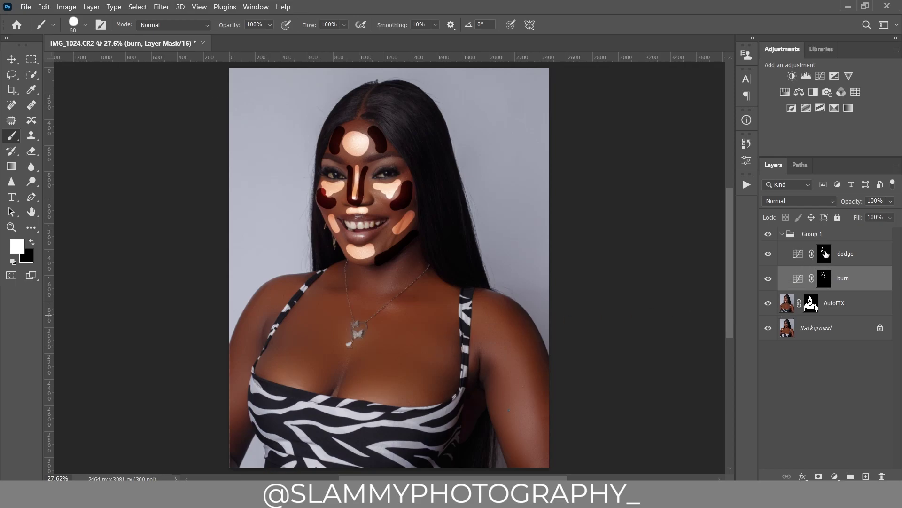
{"action": "left_click", "coordinate": [825, 253]}
{"action": "key", "text": "bracketright"}
{"action": "key", "text": "bracketright"}
{"action": "key", "text": "bracketright"}
{"action": "key", "text": "bracketright"}
{"action": "key", "text": "bracketright"}
{"action": "key", "text": "bracketright"}
{"action": "key", "text": "bracketright"}
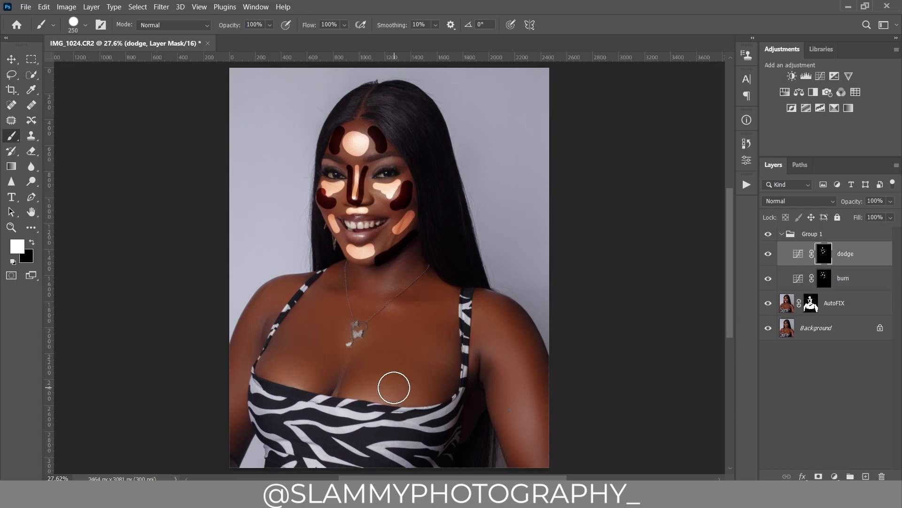
{"action": "left_click_drag", "start_coordinate": [370, 387], "coordinate": [403, 386]}
{"action": "mouse_move", "coordinate": [290, 379]}
{"action": "left_mouse_down"}
{"action": "mouse_move", "coordinate": [303, 373]}
{"action": "mouse_move", "coordinate": [282, 371]}
{"action": "left_mouse_up"}
Paint a long white highlight stroke on the dodge mask down the arm beside the long hair with a 125 px brush.
{"action": "key", "text": "bracketleft"}
{"action": "key", "text": "bracketleft"}
{"action": "key", "text": "bracketleft"}
{"action": "left_click_drag", "start_coordinate": [502, 326], "coordinate": [539, 466]}
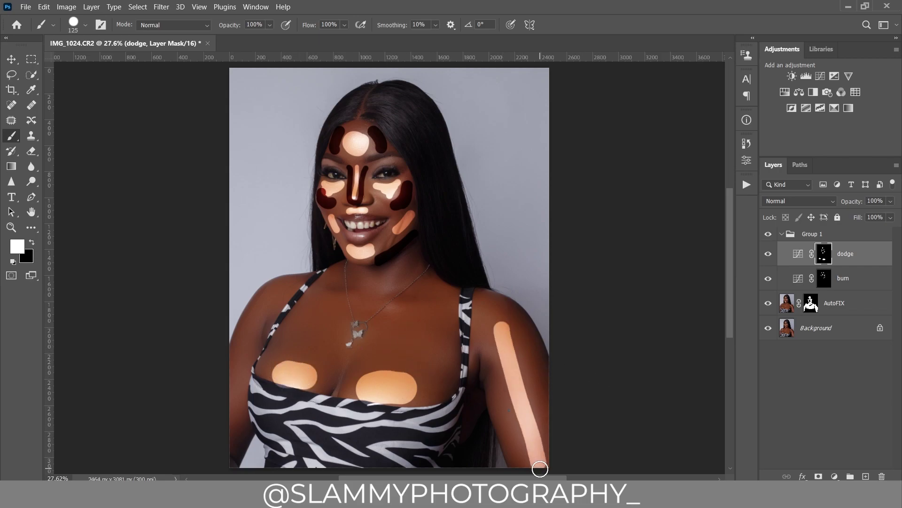
Paint white on the burn mask along both sides of the arm highlight and at the outer edges of the chest with a 125 px brush.
{"action": "left_click", "coordinate": [824, 278]}
{"action": "key", "text": "bracketright"}
{"action": "left_click_drag", "start_coordinate": [528, 353], "coordinate": [558, 441]}
{"action": "key", "text": "bracketleft"}
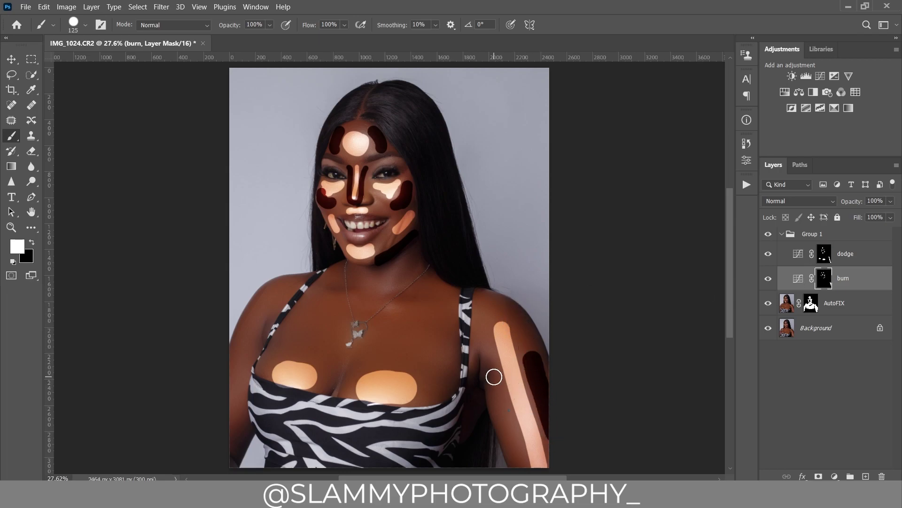
{"action": "left_click_drag", "start_coordinate": [493, 375], "coordinate": [505, 435]}
{"action": "left_click_drag", "start_coordinate": [455, 371], "coordinate": [428, 396]}
{"action": "left_click", "coordinate": [264, 356]}
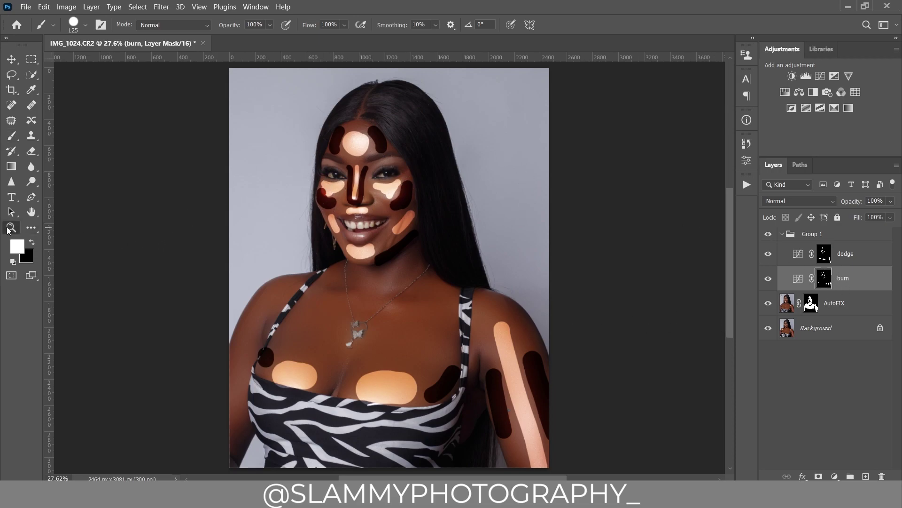
Switch to the Zoom tool and select the dodge layer's mask.
{"action": "left_click", "coordinate": [11, 227]}
{"action": "left_click", "coordinate": [824, 256]}
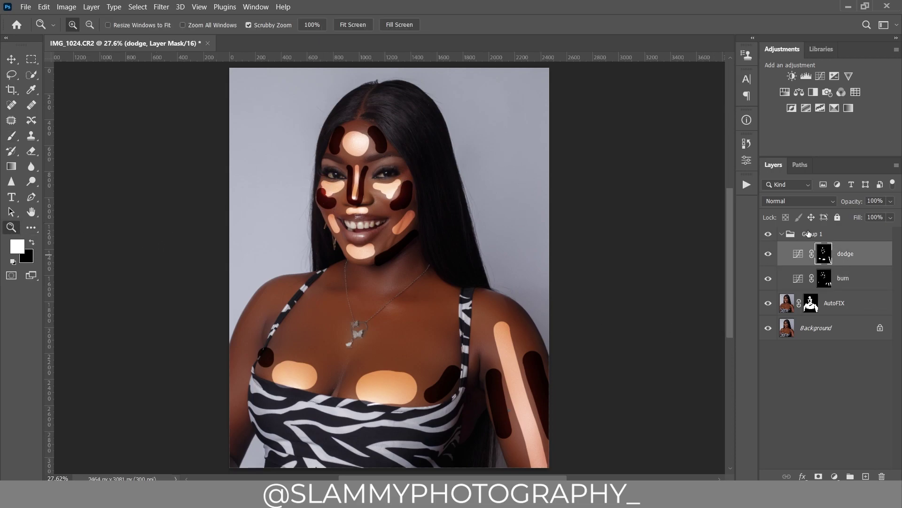
{"action": "left_click", "coordinate": [746, 161]}
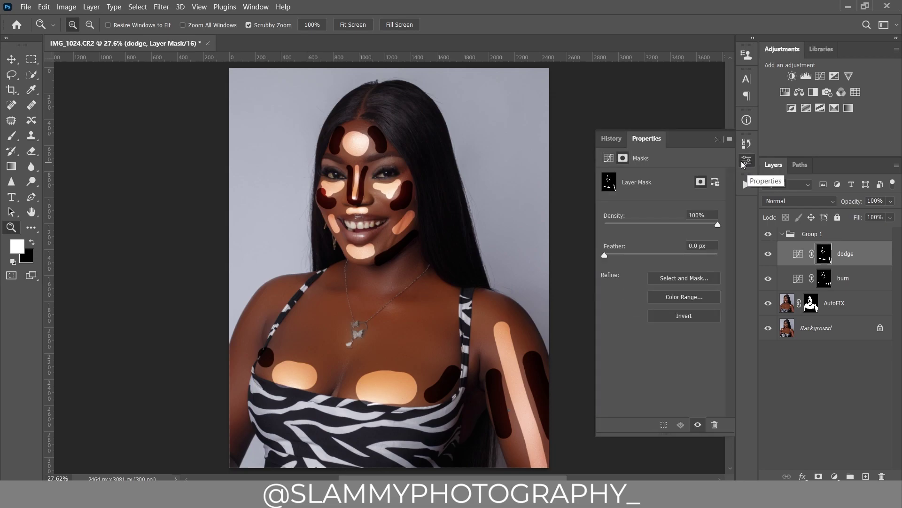
{"action": "left_click", "coordinate": [256, 7]}
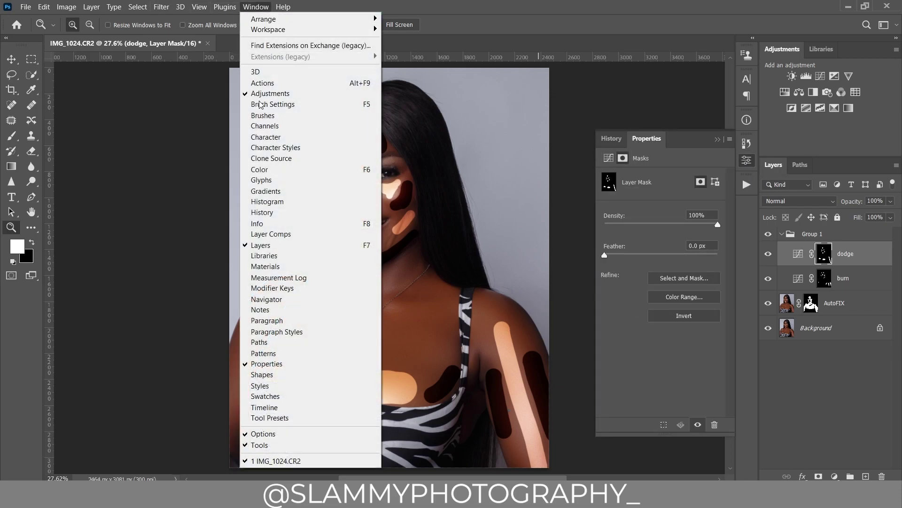
{"action": "left_click", "coordinate": [275, 364]}
{"action": "left_click", "coordinate": [746, 162]}
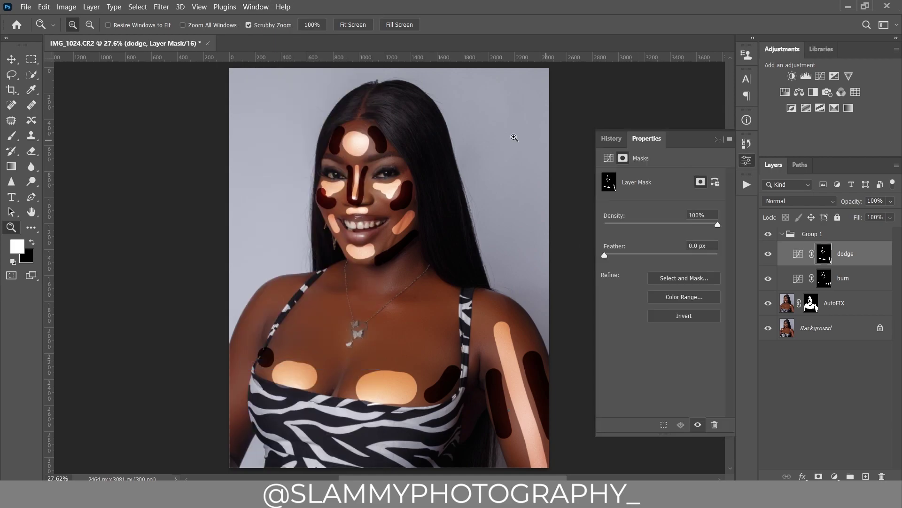
{"action": "left_click", "coordinate": [256, 6]}
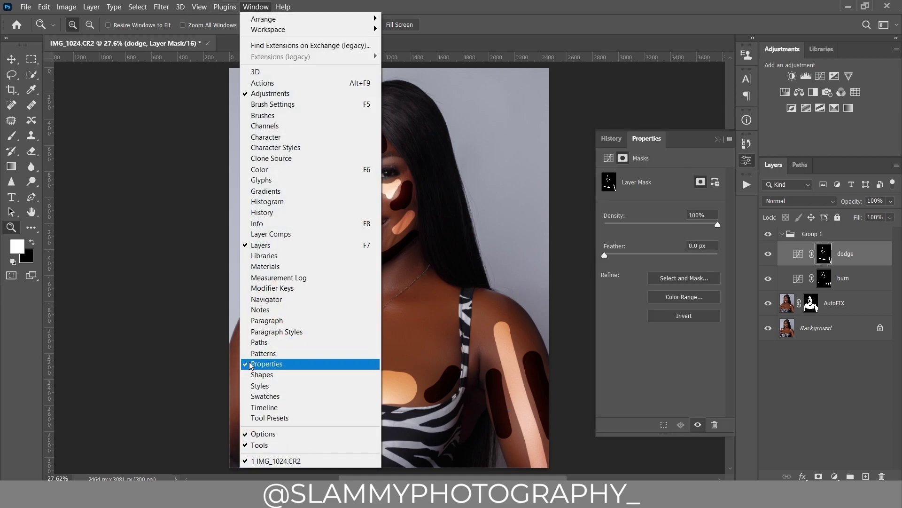
{"action": "left_click", "coordinate": [245, 365]}
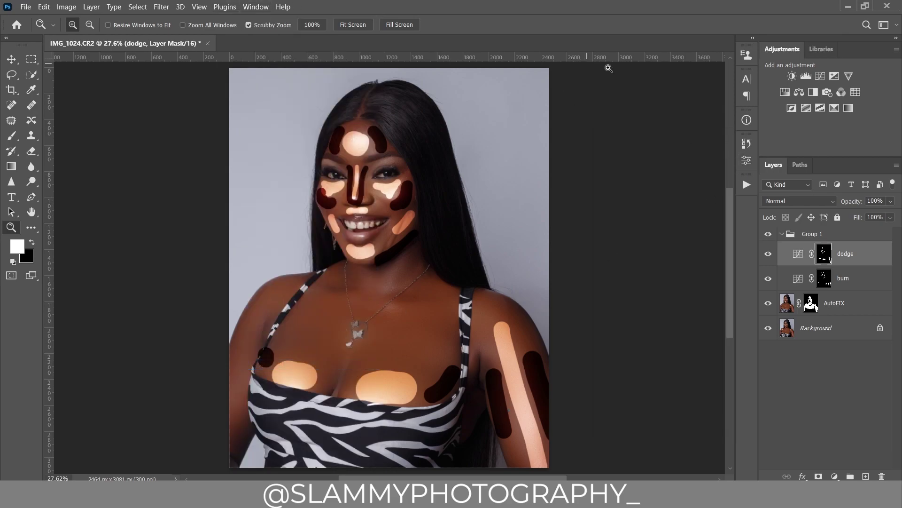
Feather the dodge mask by 62.7 px and the burn mask by 97.5 px in the mask properties.
{"action": "left_click", "coordinate": [256, 7]}
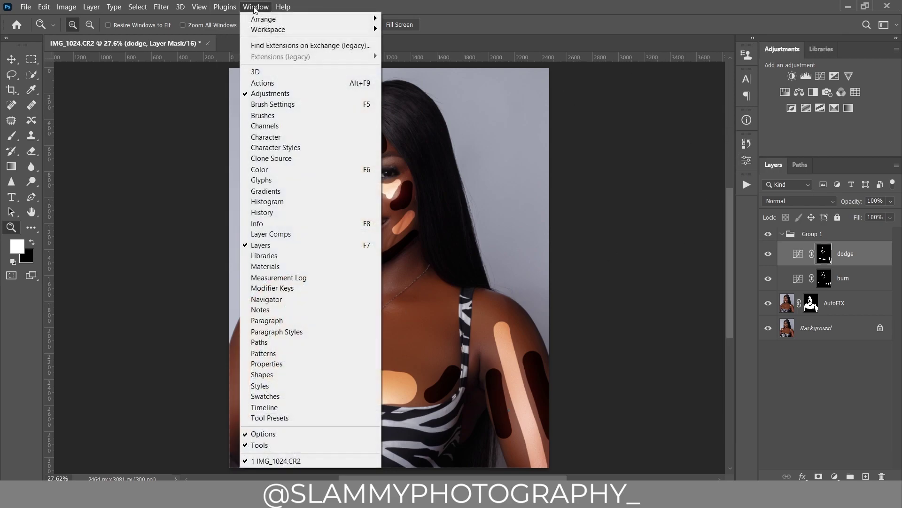
{"action": "left_click", "coordinate": [268, 364]}
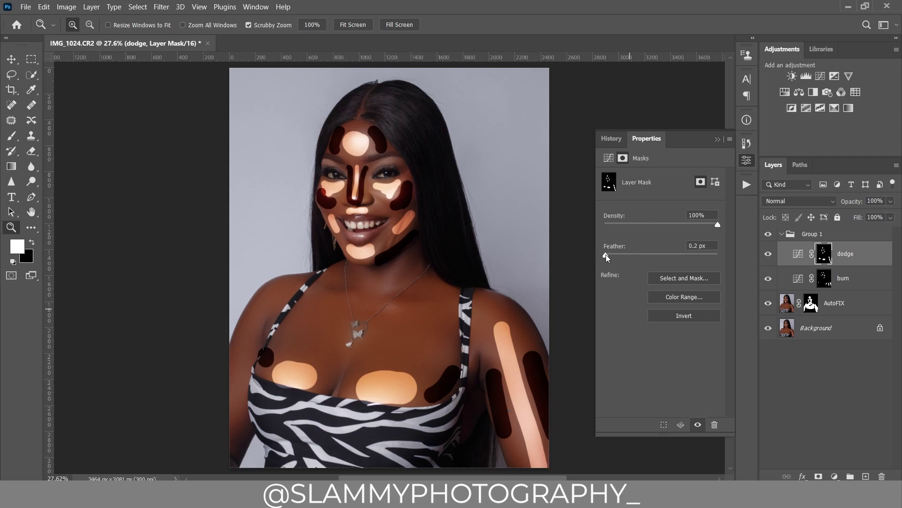
{"action": "left_click_drag", "start_coordinate": [631, 259], "coordinate": [671, 261]}
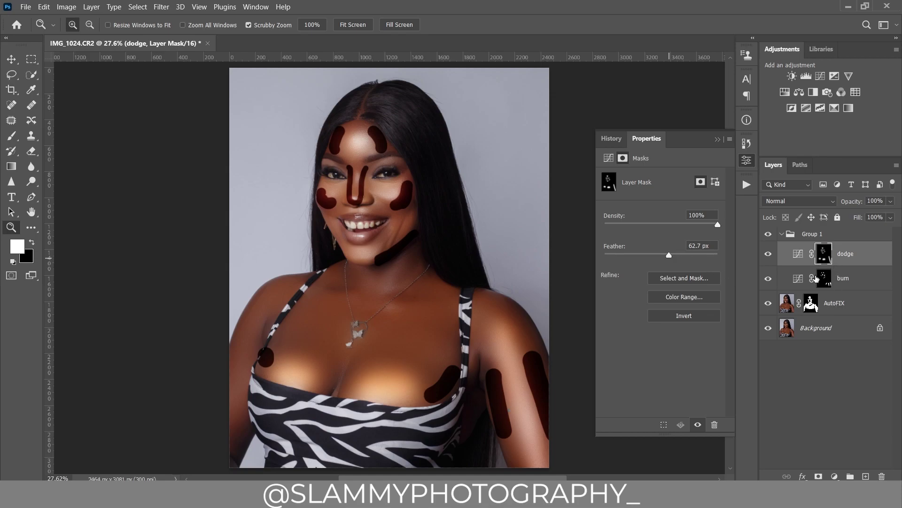
{"action": "left_click", "coordinate": [818, 278]}
{"action": "left_click_drag", "start_coordinate": [606, 258], "coordinate": [675, 258]}
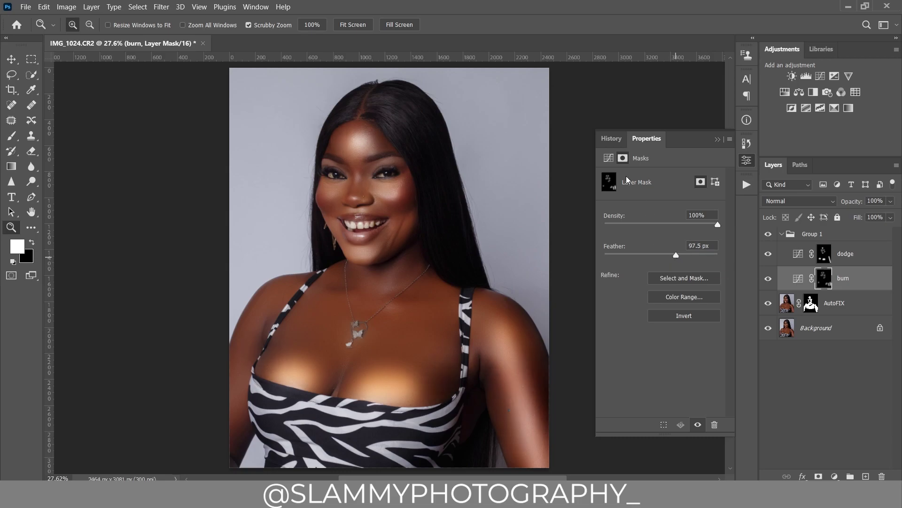
{"action": "left_click", "coordinate": [718, 141]}
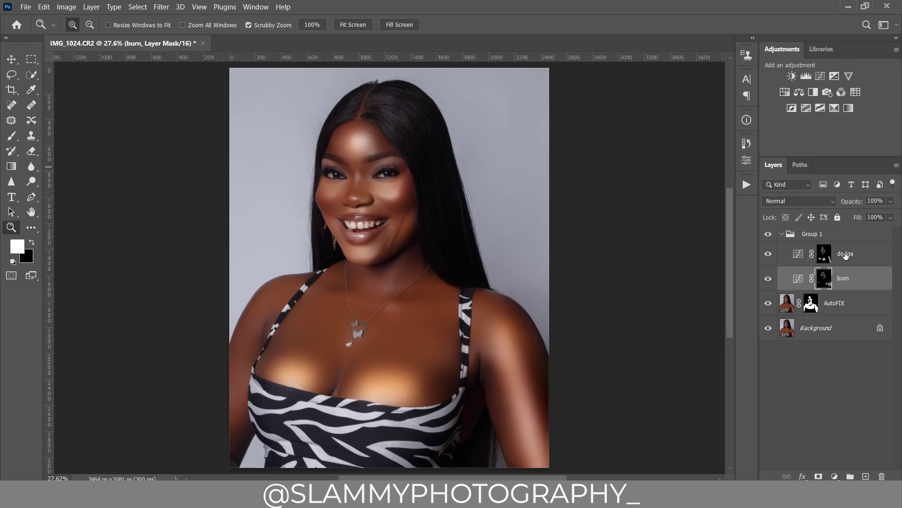
Lower the dodge layer's opacity, set the burn layer's opacity to 67%, and collapse Group 1.
{"action": "left_click", "coordinate": [847, 251]}
{"action": "left_click_drag", "start_coordinate": [853, 202], "coordinate": [836, 207]}
{"action": "left_click", "coordinate": [844, 280]}
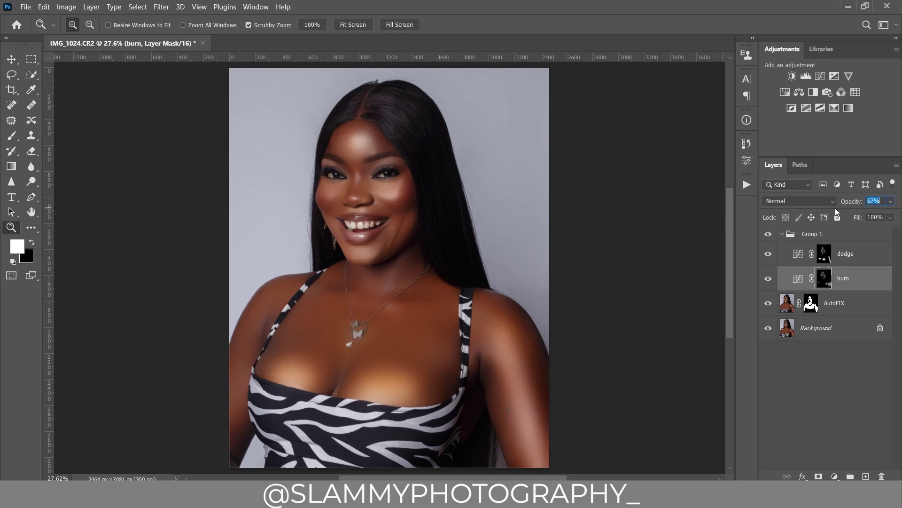
{"action": "left_click", "coordinate": [782, 234]}
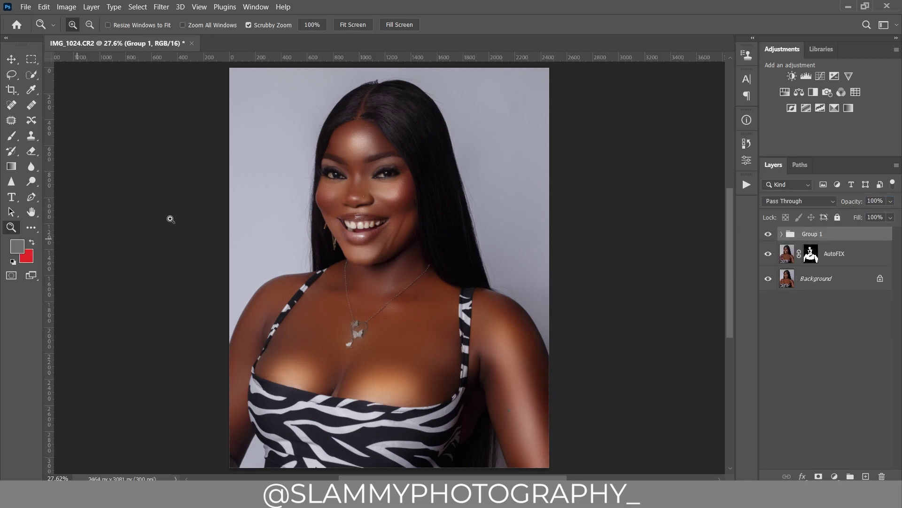
Compare the face up close with Group 1 hidden and shown.
{"action": "left_click_drag", "start_coordinate": [375, 148], "coordinate": [418, 213]}
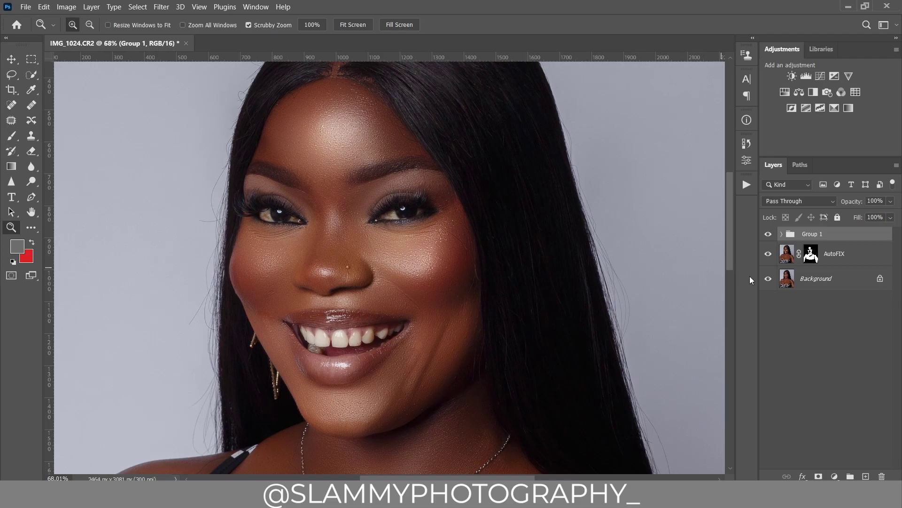
{"action": "left_click", "coordinate": [769, 235]}
{"action": "left_click", "coordinate": [768, 235]}
{"action": "left_click", "coordinate": [200, 7]}
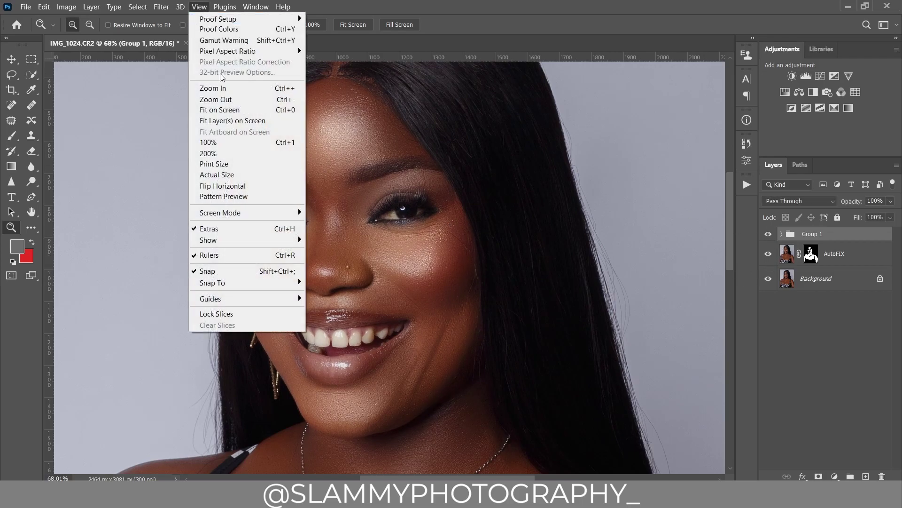
{"action": "left_click", "coordinate": [230, 110]}
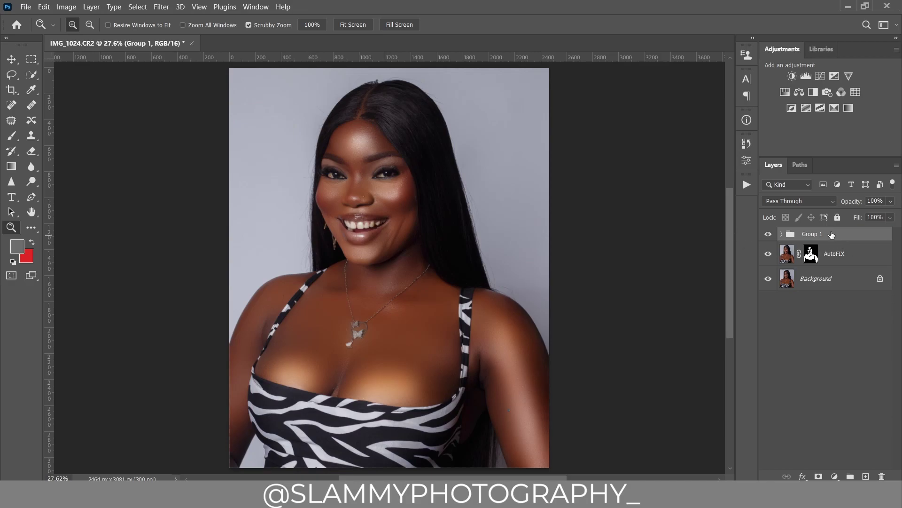
Set Group 1's opacity to 77% and check the contouring on the face up close.
{"action": "mouse_move", "coordinate": [854, 202]}
{"action": "left_mouse_down"}
{"action": "mouse_move", "coordinate": [843, 204]}
{"action": "mouse_move", "coordinate": [851, 204]}
{"action": "left_mouse_up"}
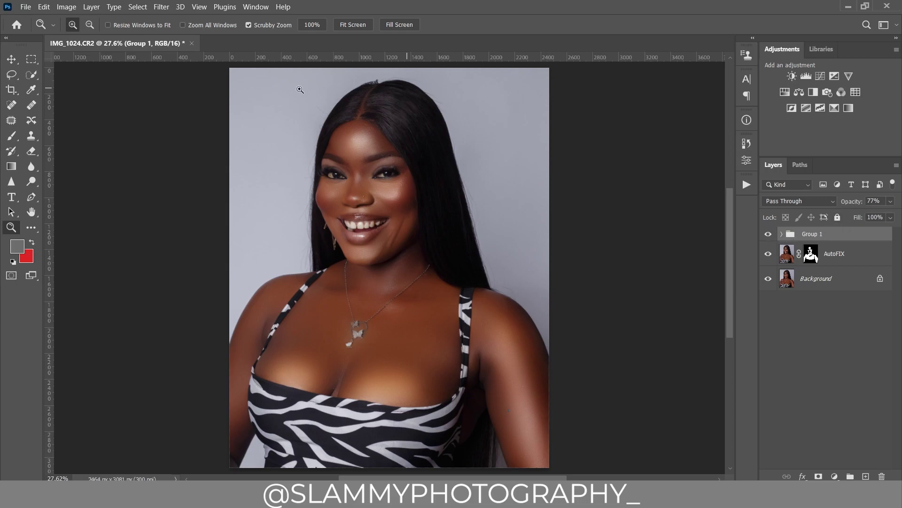
{"action": "left_click_drag", "start_coordinate": [365, 163], "coordinate": [386, 165]}
{"action": "left_click", "coordinate": [199, 7]}
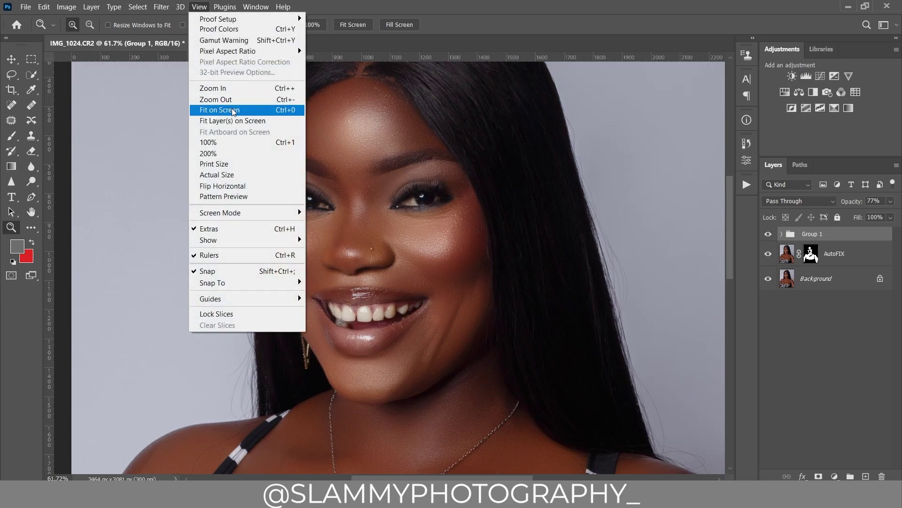
{"action": "left_click", "coordinate": [234, 110]}
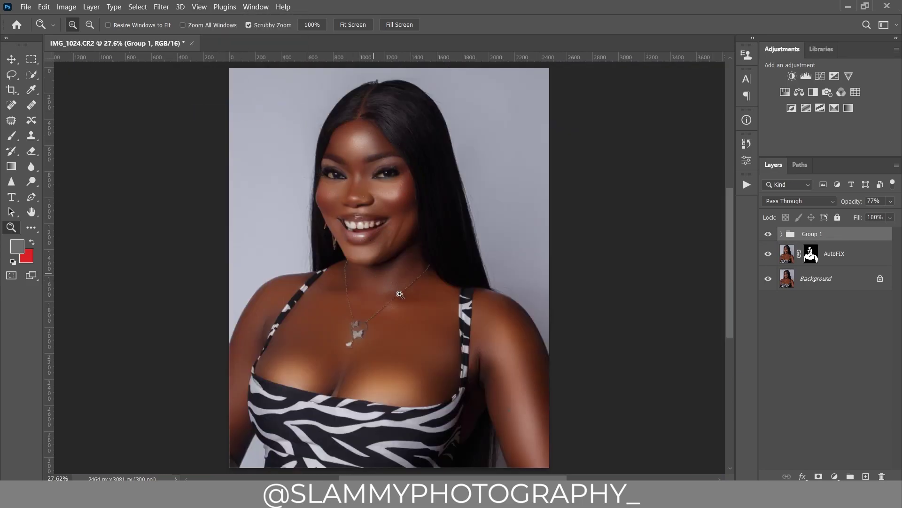
{"action": "left_click_drag", "start_coordinate": [367, 140], "coordinate": [377, 141]}
{"action": "left_click", "coordinate": [199, 7]}
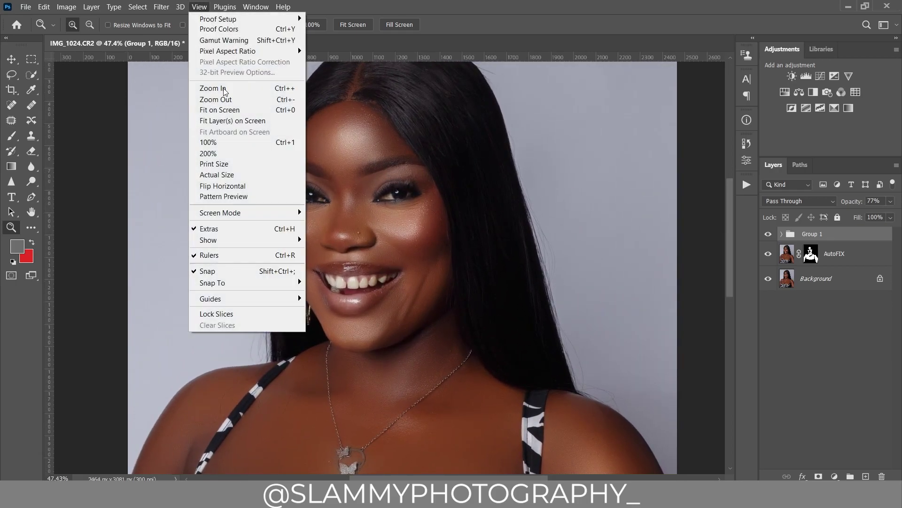
{"action": "left_click", "coordinate": [242, 110]}
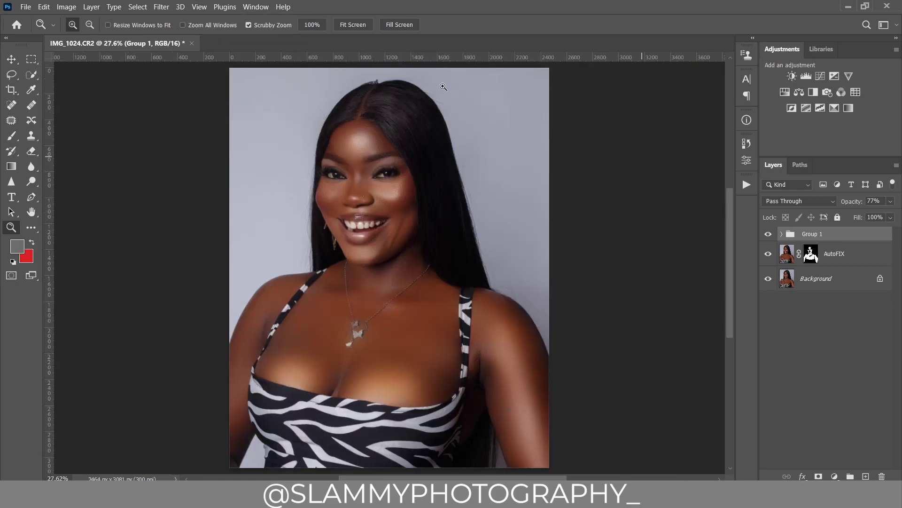
Add a new Soft Light layer above Group 1, filled with the neutral 50% gray.
{"action": "left_click", "coordinate": [92, 7]}
{"action": "mouse_move", "coordinate": [142, 20]}
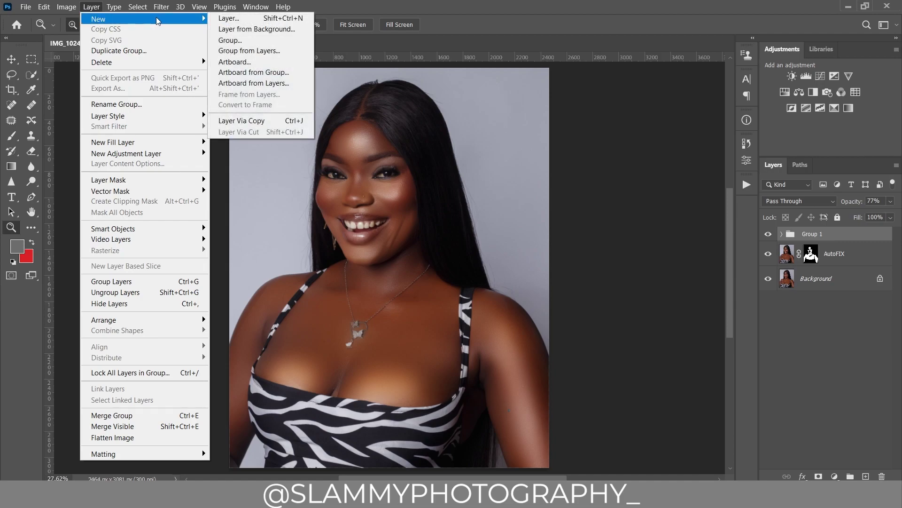
{"action": "left_click", "coordinate": [231, 19]}
{"action": "left_click", "coordinate": [405, 191]}
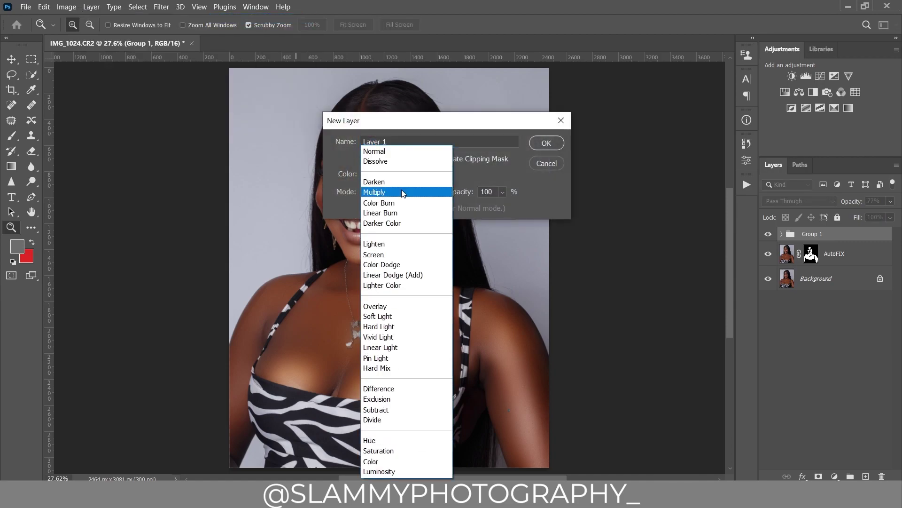
{"action": "left_click", "coordinate": [393, 316]}
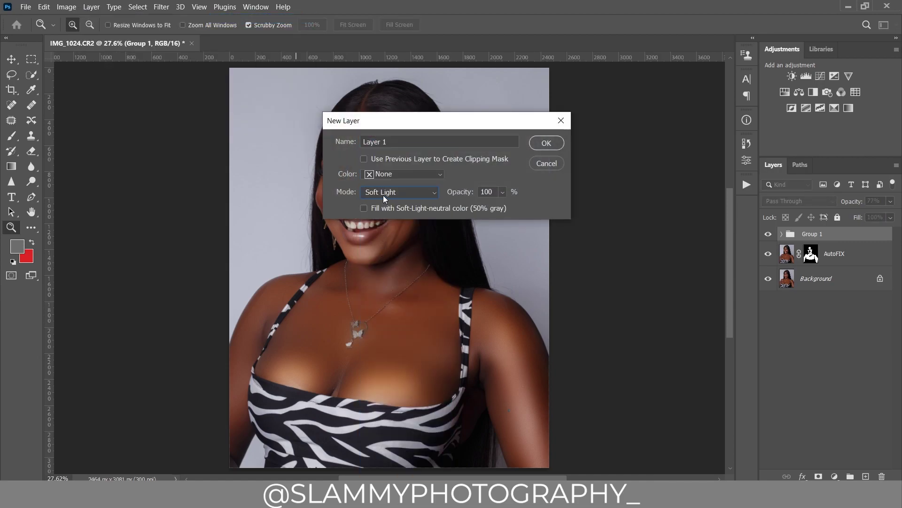
{"action": "left_click", "coordinate": [385, 198]}
{"action": "left_click", "coordinate": [391, 315]}
{"action": "left_click", "coordinate": [543, 144]}
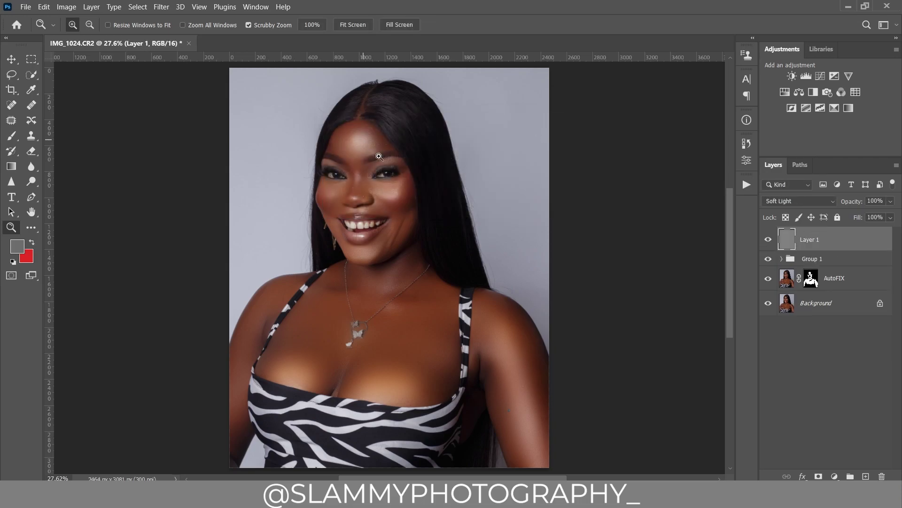
Duplicate the gray Soft Light layer, naming the lower one burn and the upper copy dodge.
{"action": "left_click_drag", "start_coordinate": [817, 241], "coordinate": [866, 476]}
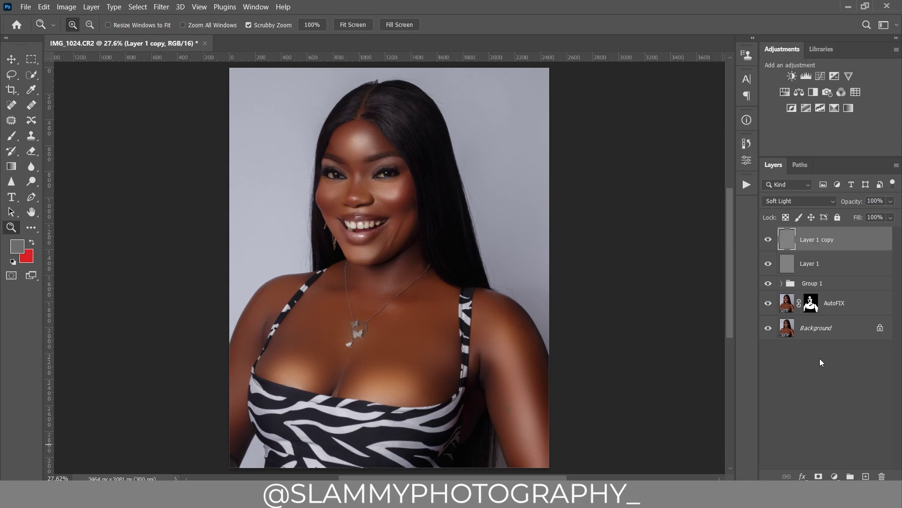
{"action": "double_click", "coordinate": [814, 265]}
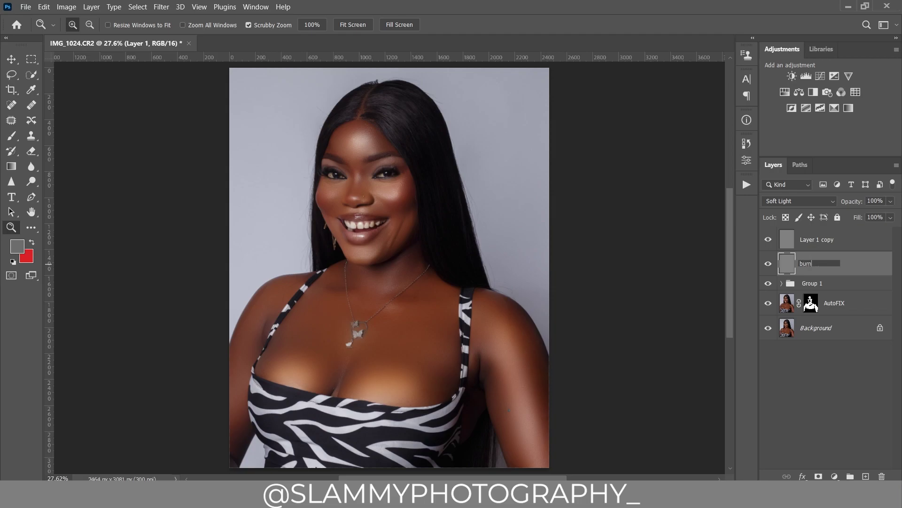
{"action": "double_click", "coordinate": [816, 240]}
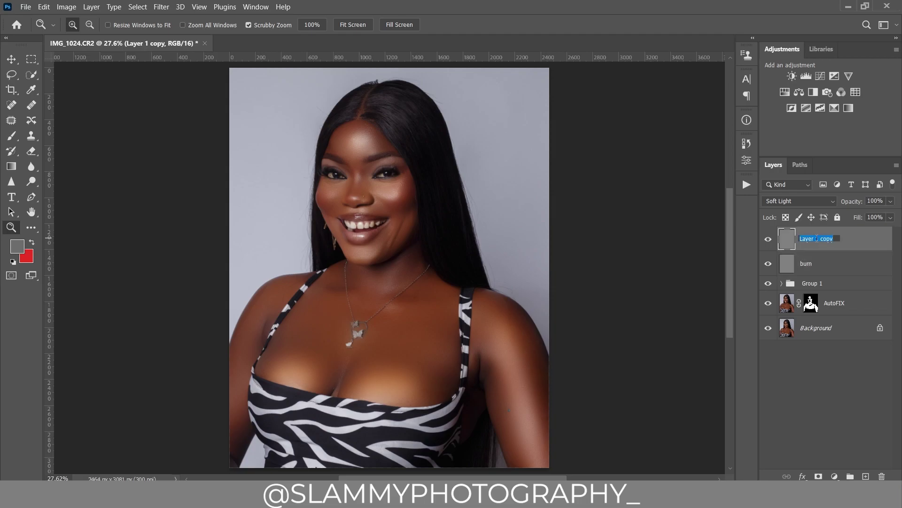
{"action": "type", "text": "dodge"}
{"action": "key", "text": "Return"}
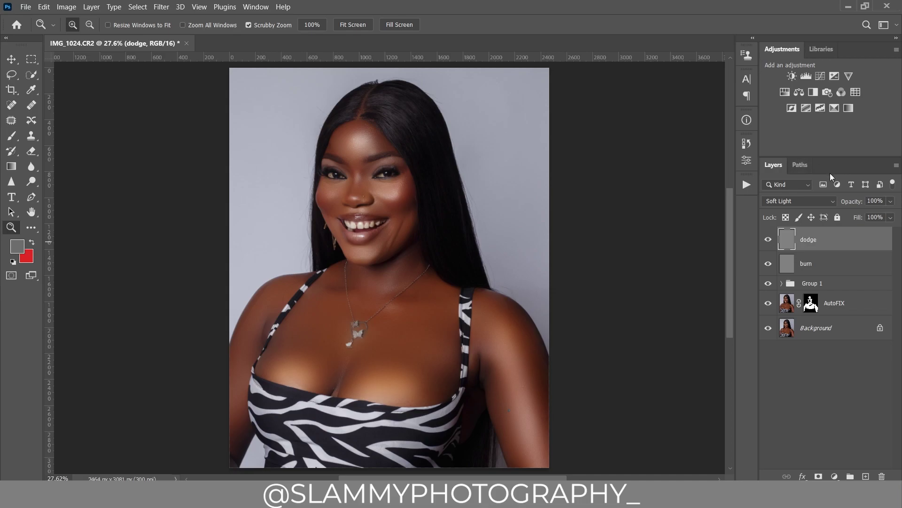
Load the RGB channel's bright areas as a selection and return to the layer list.
{"action": "left_click", "coordinate": [256, 6]}
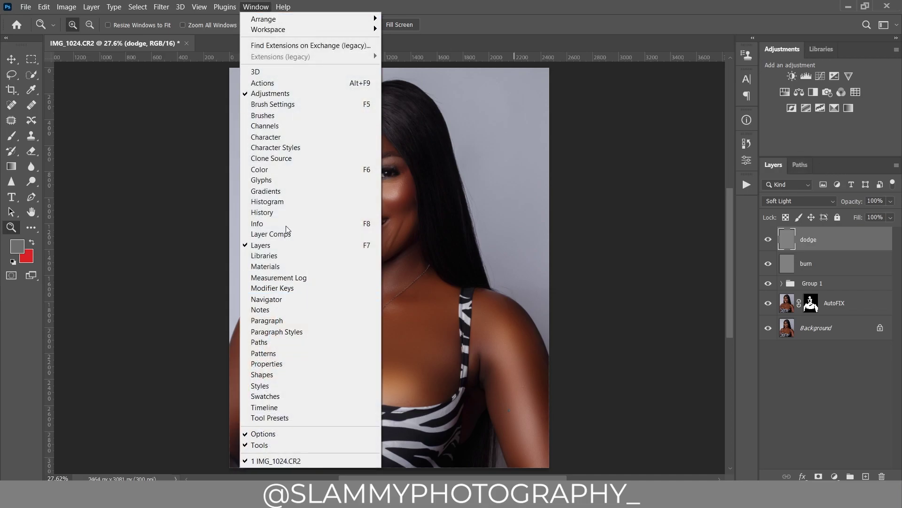
{"action": "left_click", "coordinate": [271, 127]}
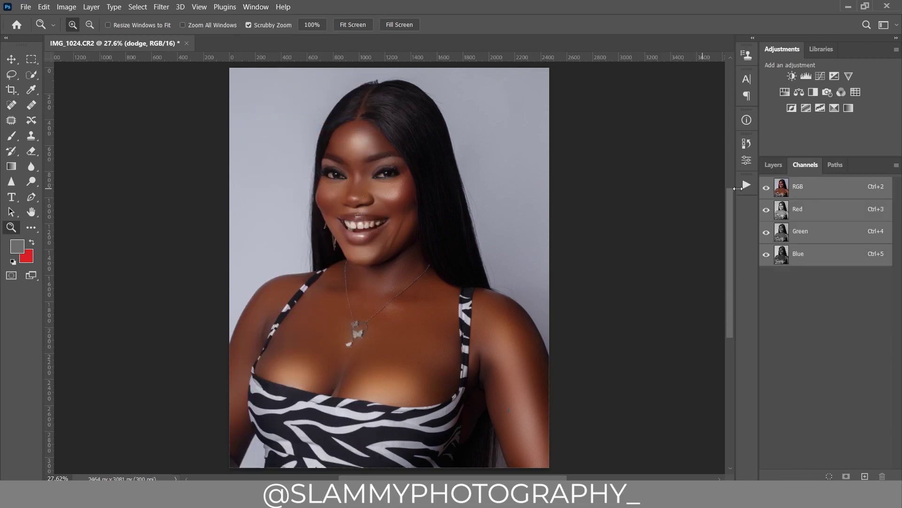
{"action": "left_click", "coordinate": [828, 476]}
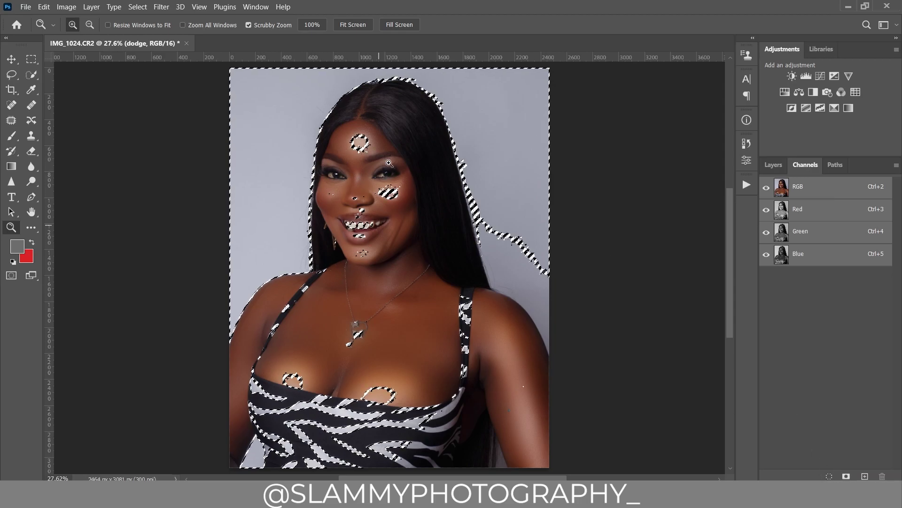
{"action": "left_click", "coordinate": [773, 164]}
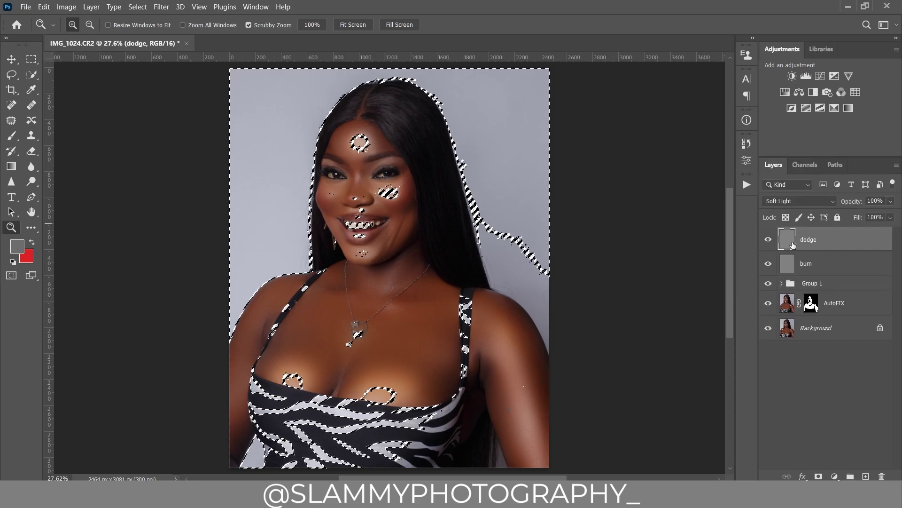
Set up a Soft Round brush with 10% flow and white as the foreground color for the dodge layer.
{"action": "left_click", "coordinate": [13, 137]}
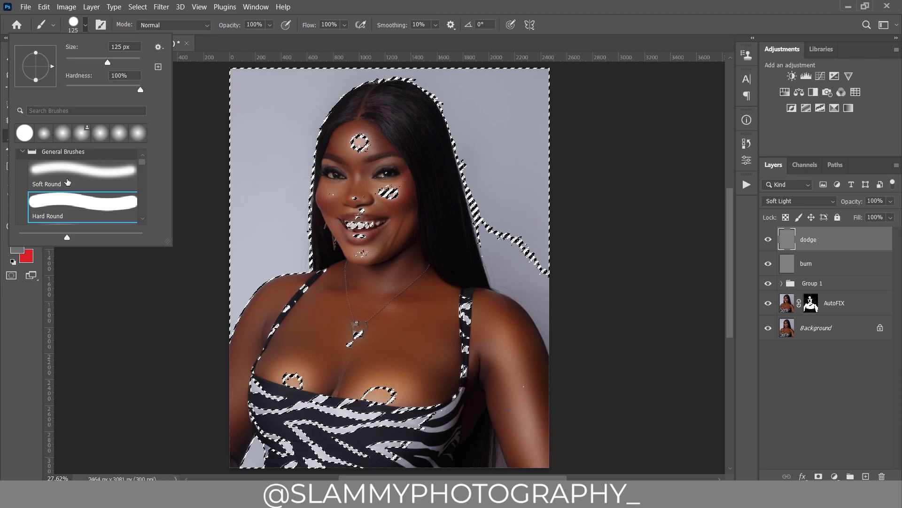
{"action": "left_click", "coordinate": [68, 176]}
{"action": "left_click", "coordinate": [339, 13]}
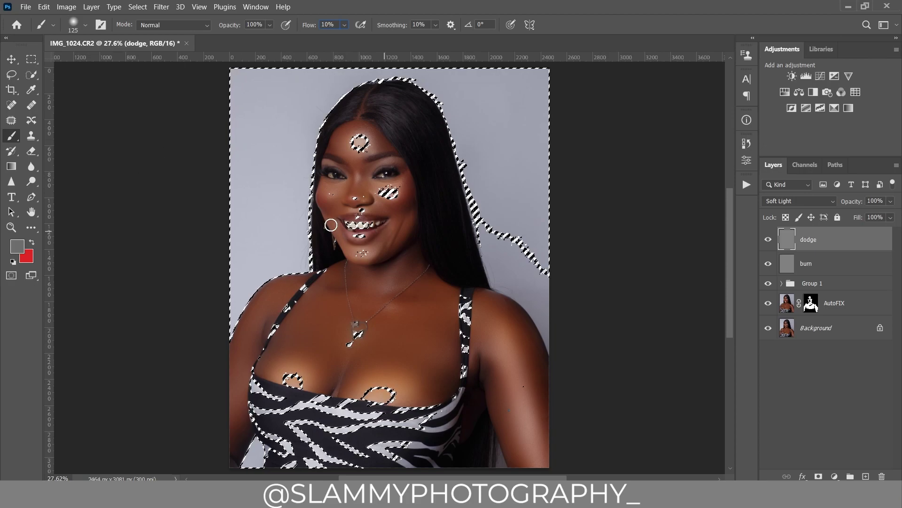
{"action": "left_click", "coordinate": [12, 262]}
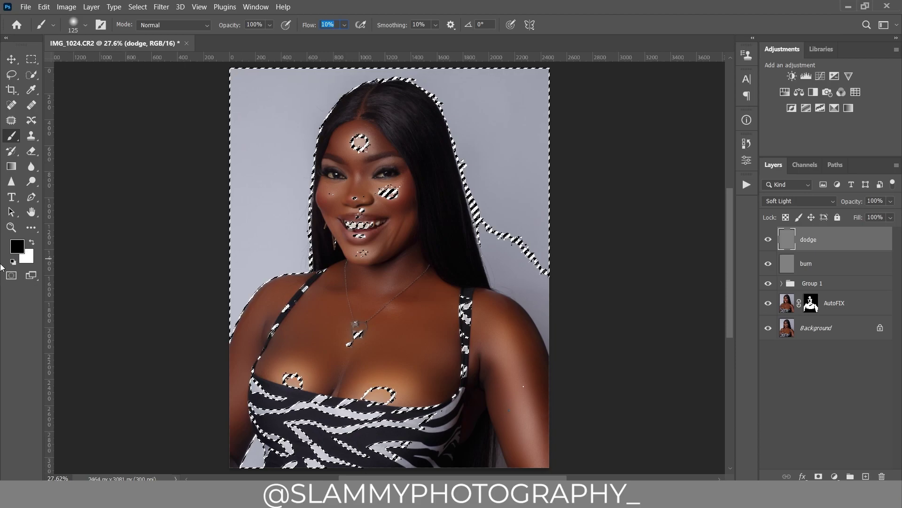
{"action": "left_click", "coordinate": [33, 244]}
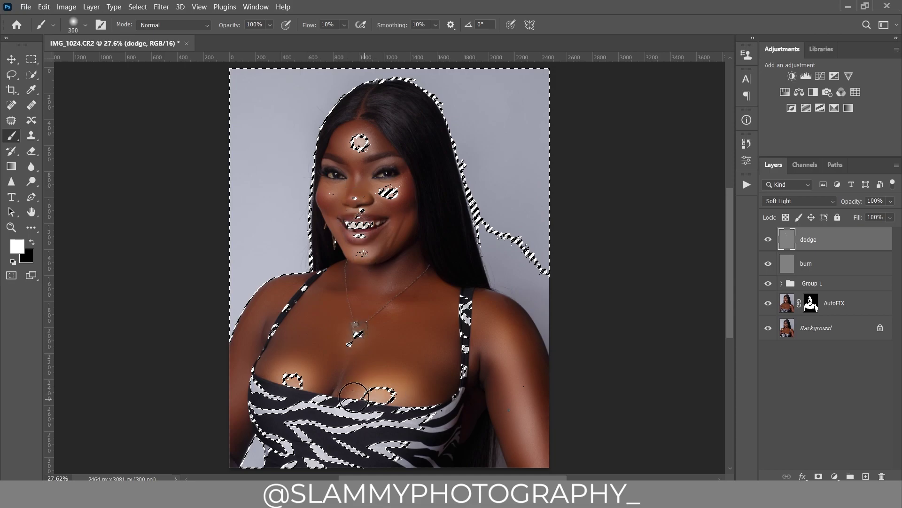
Paint white over the selected skin highlights on the dodge layer, enlarging the brush to 500 px, and clear the selection.
{"action": "key", "text": "bracketright"}
{"action": "key", "text": "bracketright"}
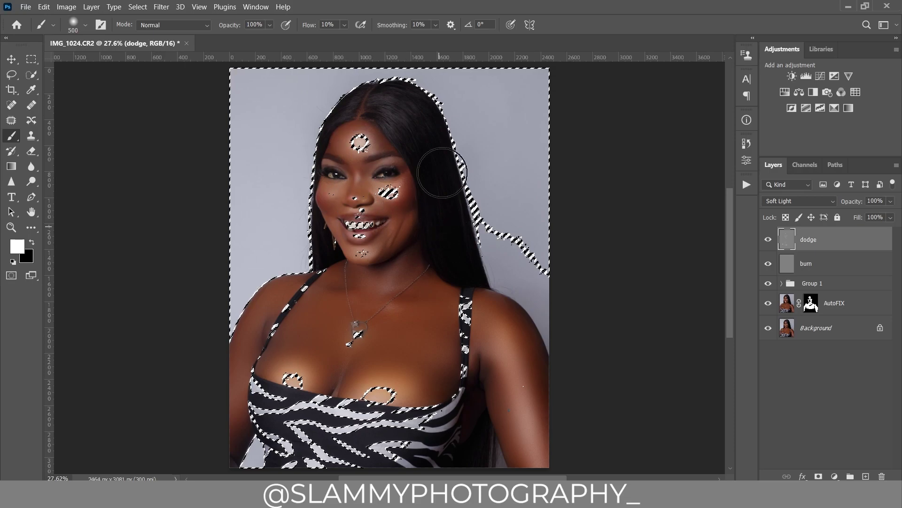
{"action": "left_click", "coordinate": [137, 7]}
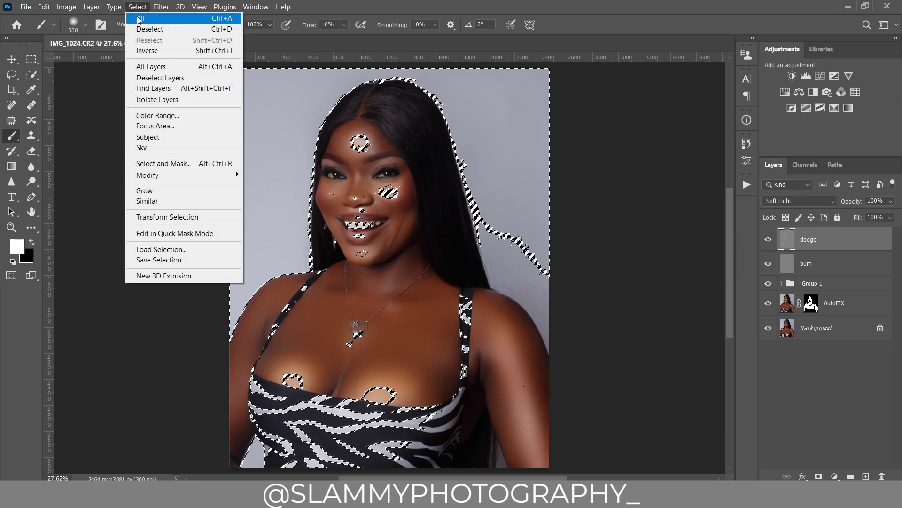
{"action": "left_click", "coordinate": [145, 30]}
Compare the portrait with and without the dodge layer, in full and close up on the face.
{"action": "left_click", "coordinate": [767, 240]}
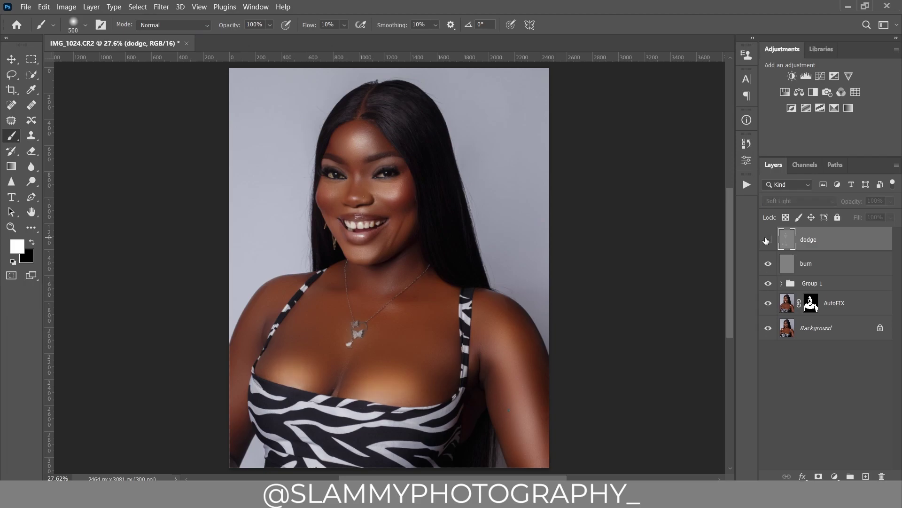
{"action": "left_click", "coordinate": [767, 240]}
{"action": "left_click", "coordinate": [11, 227]}
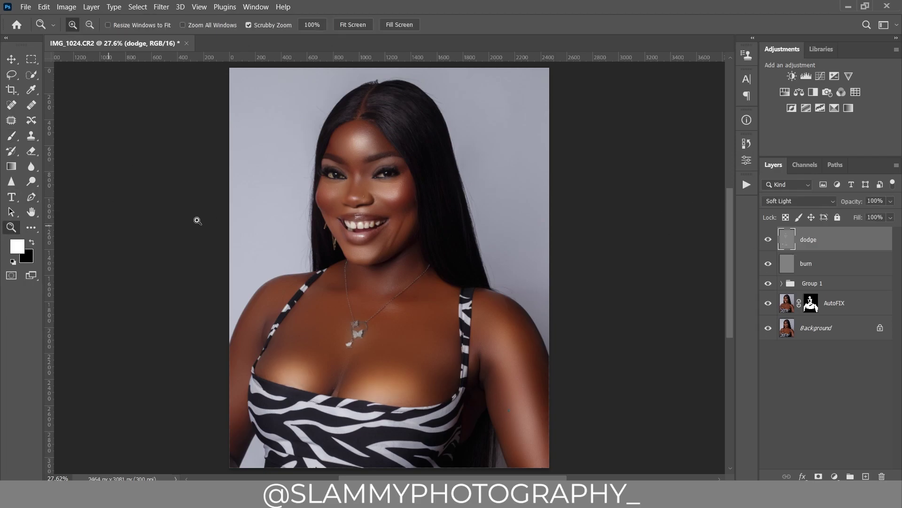
{"action": "left_click_drag", "start_coordinate": [383, 142], "coordinate": [713, 278]}
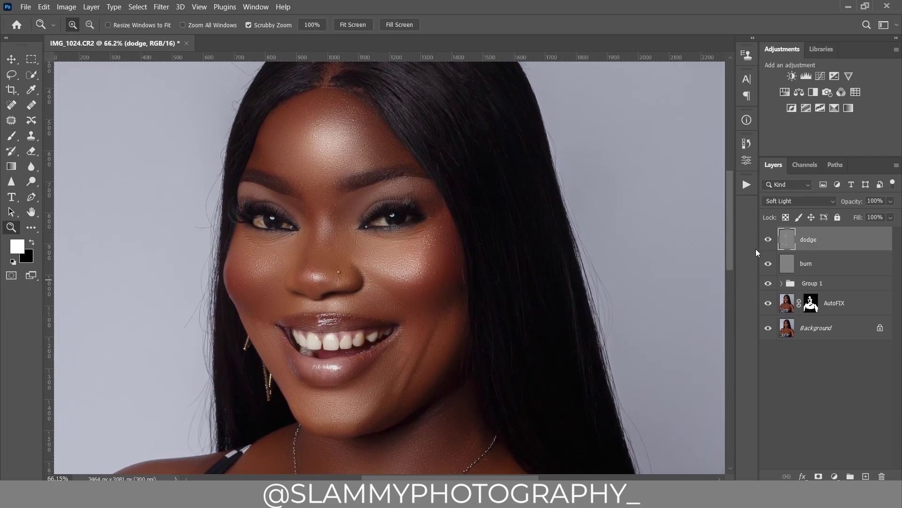
{"action": "left_click", "coordinate": [767, 239]}
{"action": "left_click", "coordinate": [767, 240]}
Target the burn layer, load the RGB channel's bright areas as a selection and invert it to isolate the shadows.
{"action": "left_click", "coordinate": [840, 271]}
{"action": "left_click", "coordinate": [798, 168]}
{"action": "left_click", "coordinate": [829, 476]}
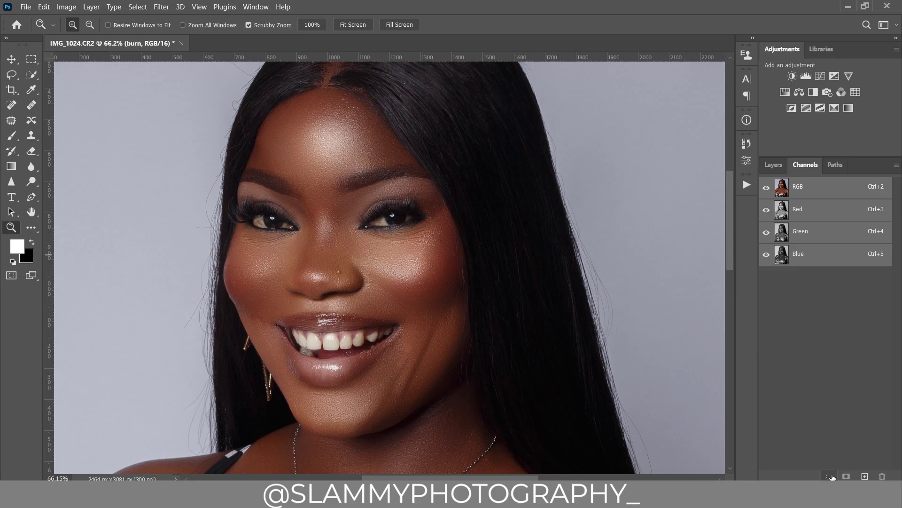
{"action": "left_click", "coordinate": [199, 6]}
{"action": "left_click", "coordinate": [219, 111]}
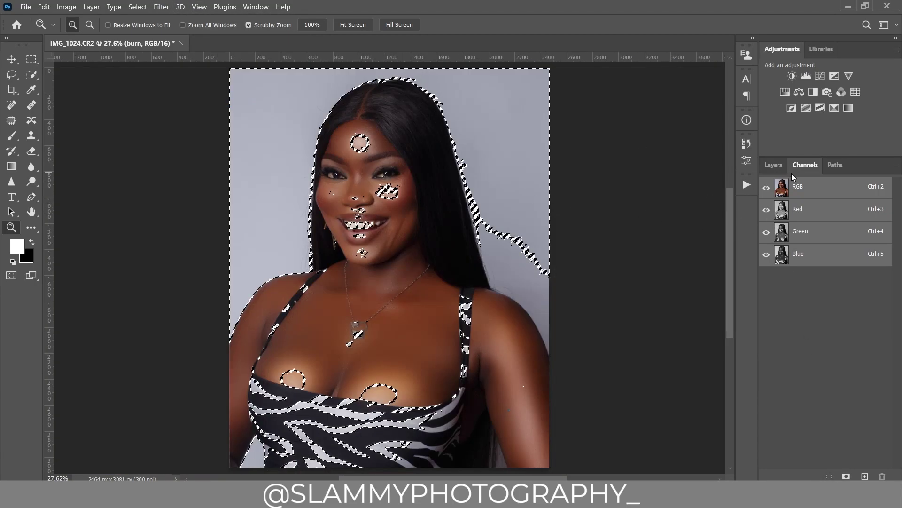
{"action": "left_click", "coordinate": [773, 165]}
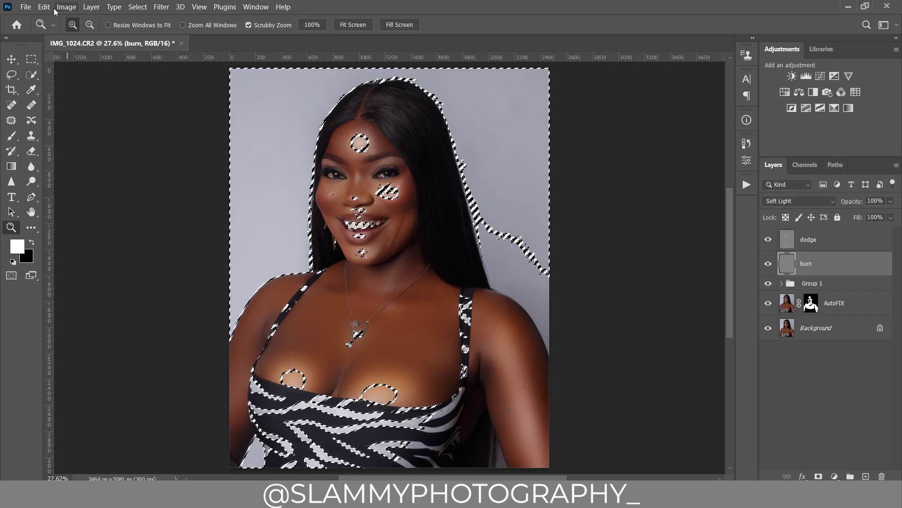
{"action": "left_click", "coordinate": [137, 7]}
{"action": "left_click", "coordinate": [165, 53]}
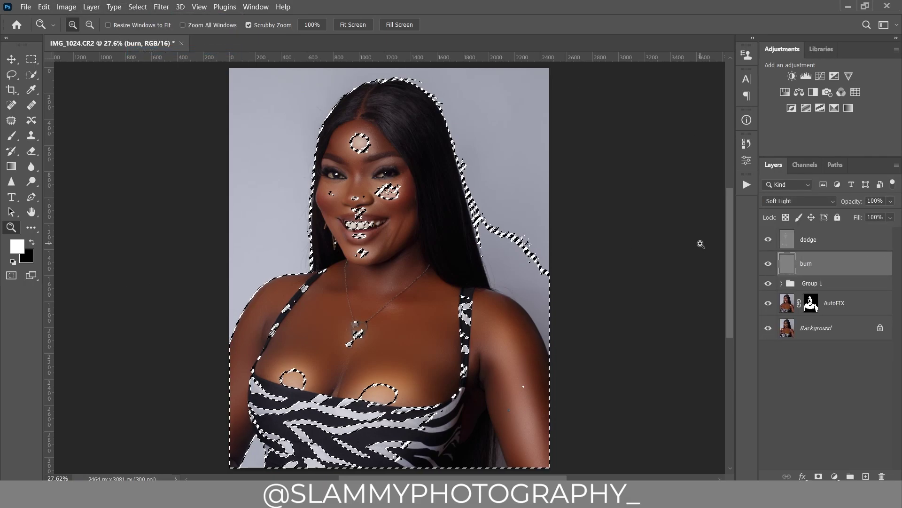
Paint black over the face's shadow areas on the burn layer with a soft brush of about 175 px.
{"action": "left_click", "coordinate": [32, 243]}
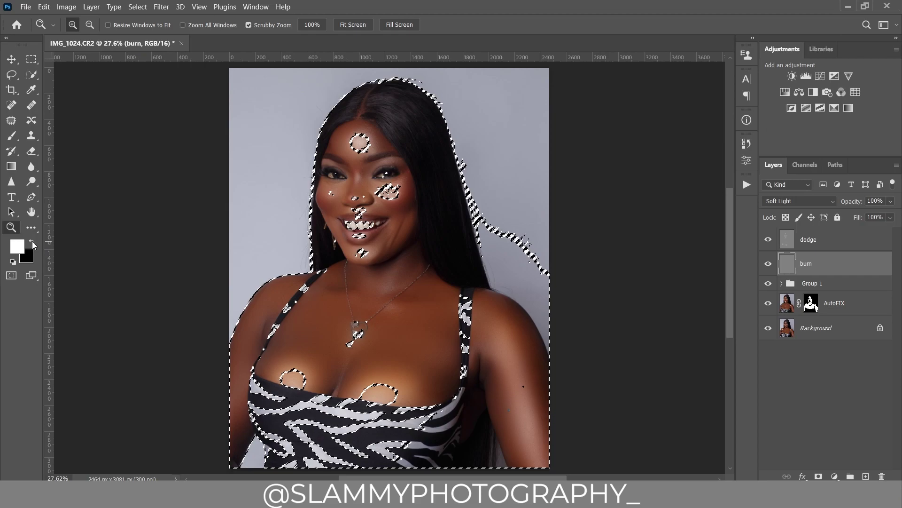
{"action": "key", "text": "b"}
{"action": "key", "text": "bracketleft"}
{"action": "key", "text": "bracketleft"}
{"action": "key", "text": "bracketleft"}
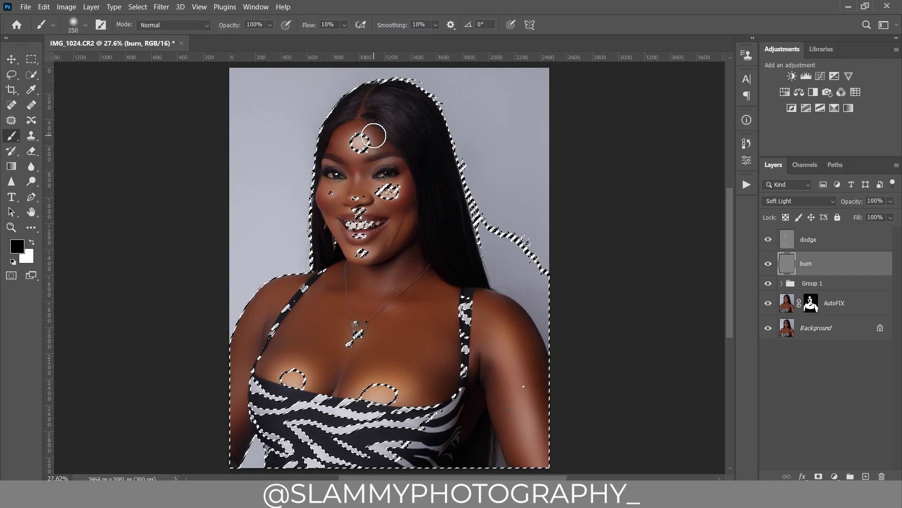
{"action": "key", "text": "bracketleft"}
{"action": "key", "text": "bracketleft"}
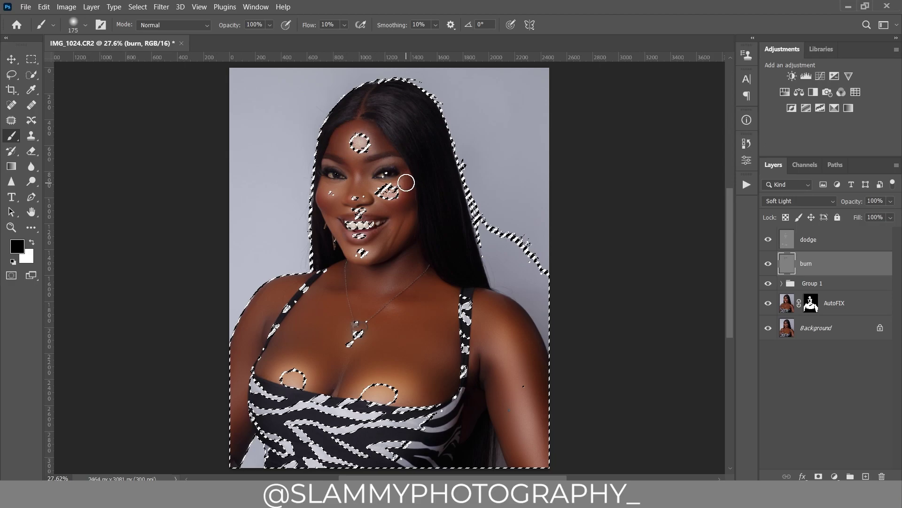
{"action": "key", "text": "bracketleft"}
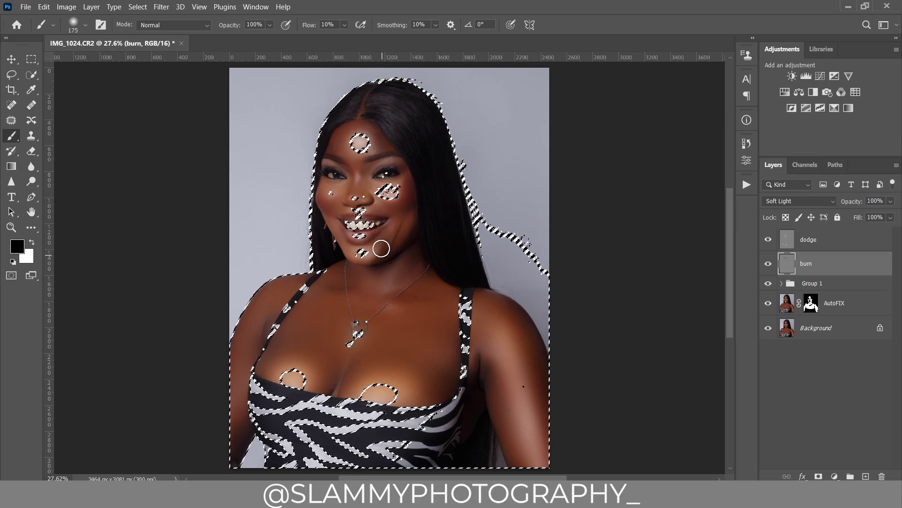
{"action": "key", "text": "bracketleft"}
Paint black over the chest and shoulder shadows on the burn layer with a brush of about 200 px, and clear the selection.
{"action": "key", "text": "bracketright"}
{"action": "key", "text": "bracketright"}
{"action": "key", "text": "bracketright"}
{"action": "key", "text": "bracketright"}
{"action": "key", "text": "bracketright"}
{"action": "key", "text": "bracketright"}
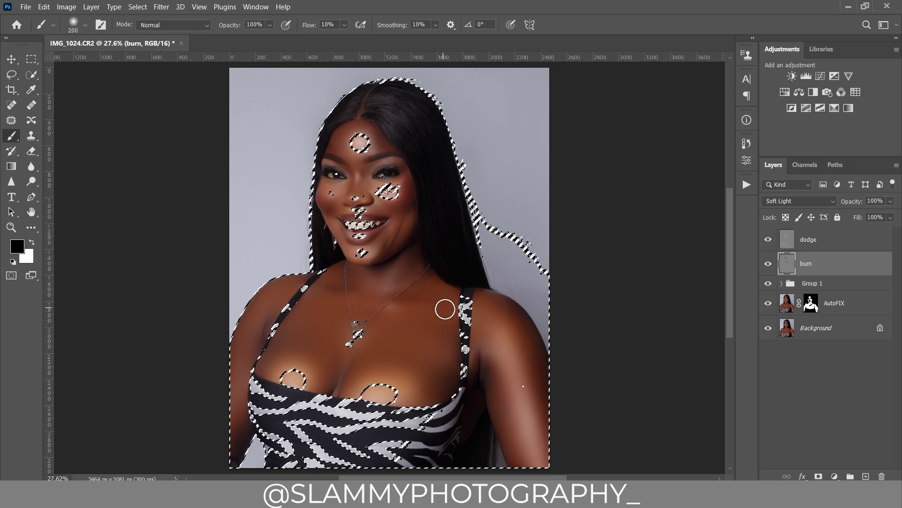
{"action": "key", "text": "bracketleft"}
{"action": "key", "text": "bracketleft"}
{"action": "left_click", "coordinate": [137, 7]}
{"action": "left_click", "coordinate": [149, 30]}
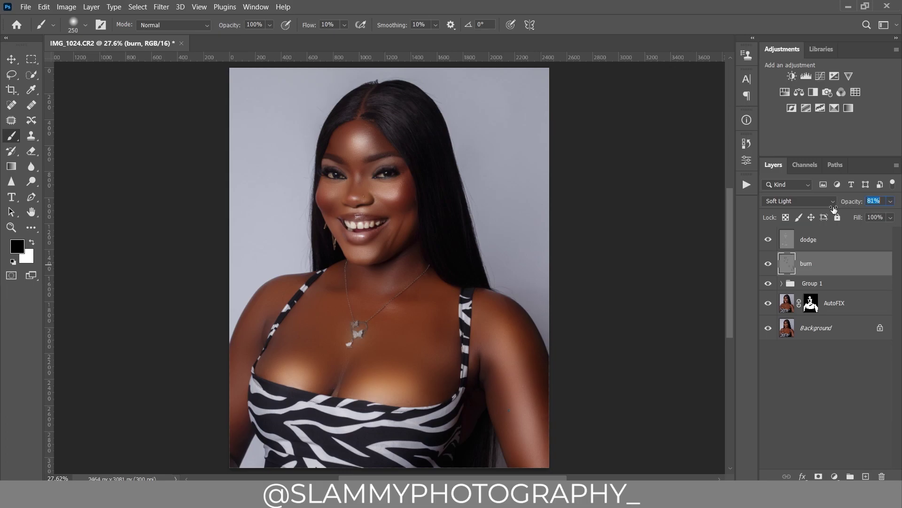
Set the burn layer's opacity to 81% and the dodge layer's to 89%, and inspect the face up close.
{"action": "left_click", "coordinate": [832, 244]}
{"action": "left_click_drag", "start_coordinate": [851, 202], "coordinate": [846, 207]}
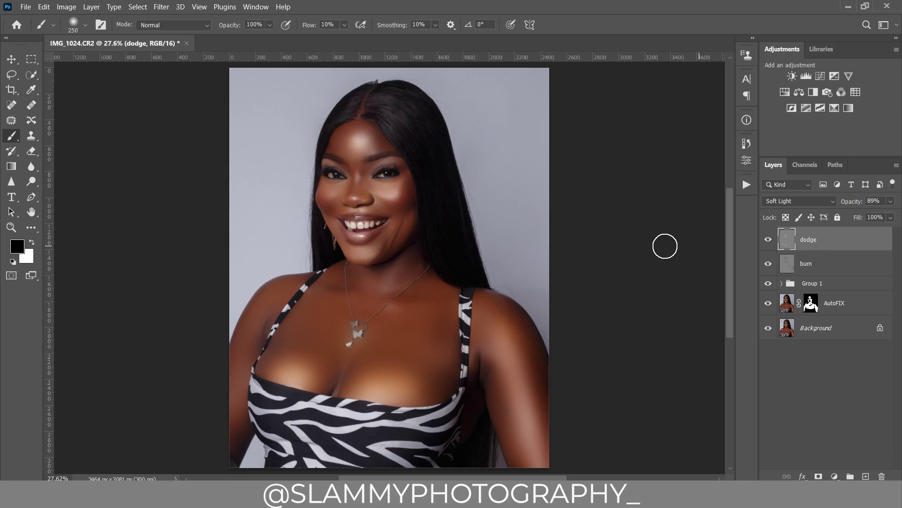
{"action": "left_click", "coordinate": [11, 227]}
{"action": "left_click_drag", "start_coordinate": [370, 169], "coordinate": [395, 194]}
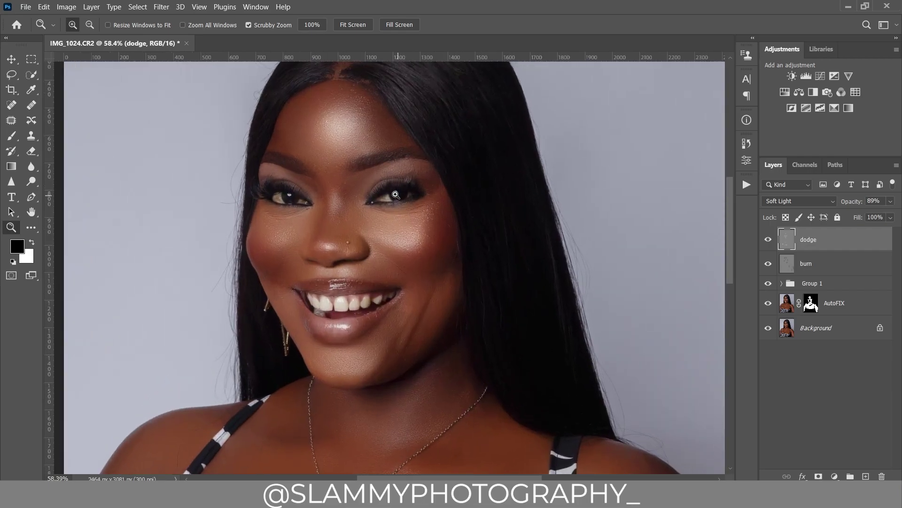
Split the dodge layer's underlying-layer black Blend If slider and extend its inner half toward the highlights to feather out the shadows.
{"action": "double_click", "coordinate": [861, 245]}
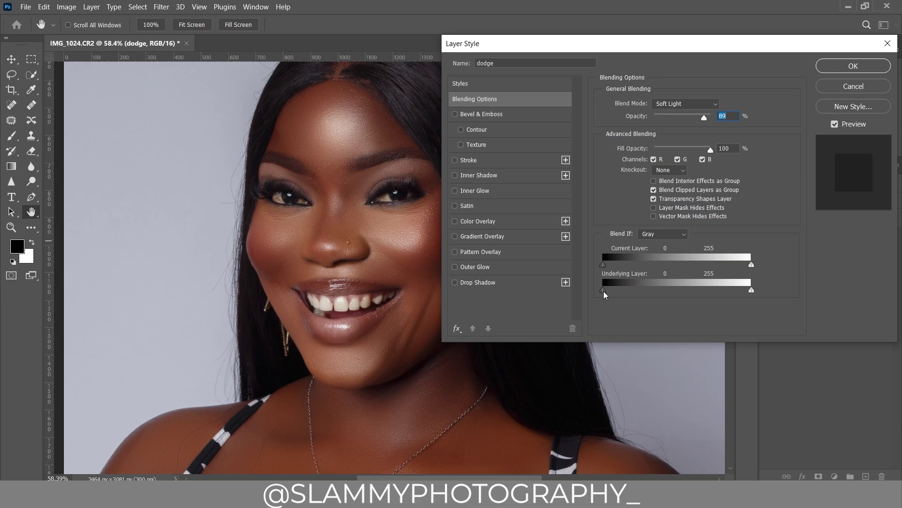
{"action": "left_click_drag", "start_coordinate": [714, 52], "coordinate": [692, 71]}
{"action": "key", "text": "alt"}
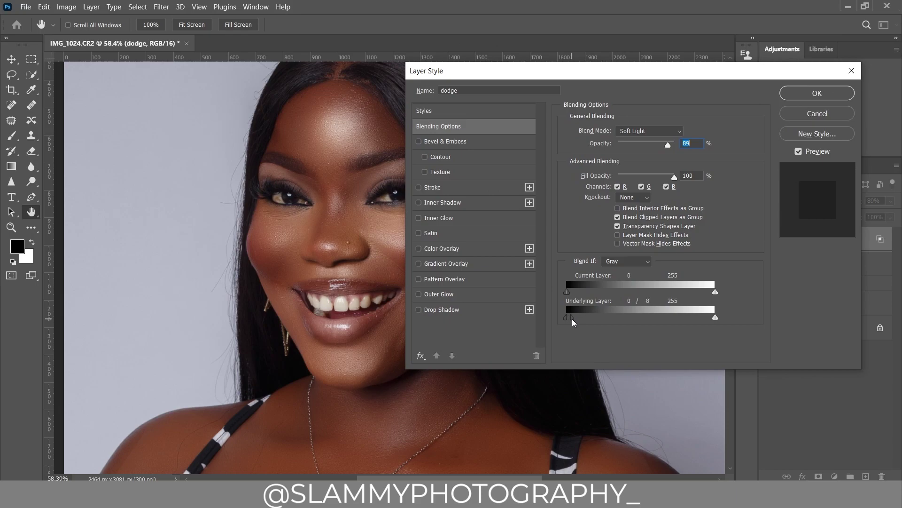
{"action": "left_click_drag", "start_coordinate": [574, 320], "coordinate": [666, 319]}
{"action": "left_click", "coordinate": [822, 93]}
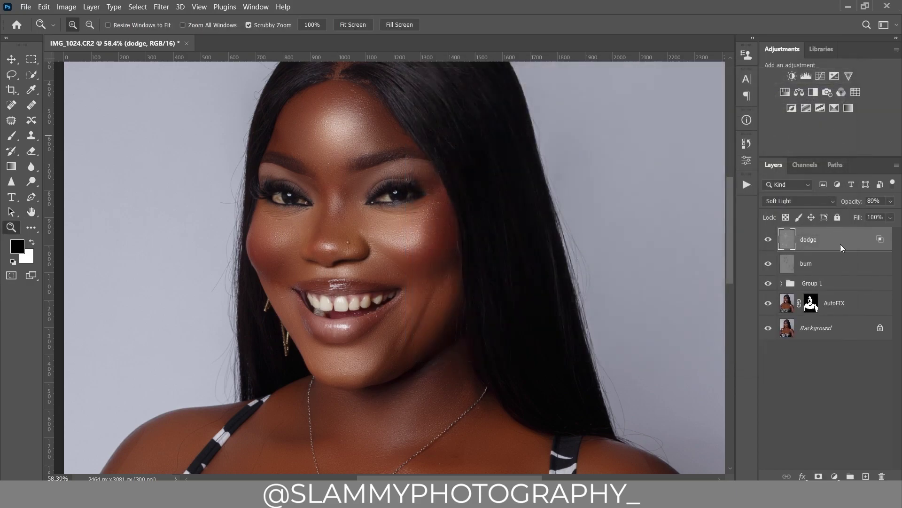
Split the burn layer's underlying-layer white Blend If slider to 84 / 255.
{"action": "left_click", "coordinate": [851, 269]}
{"action": "double_click", "coordinate": [850, 270]}
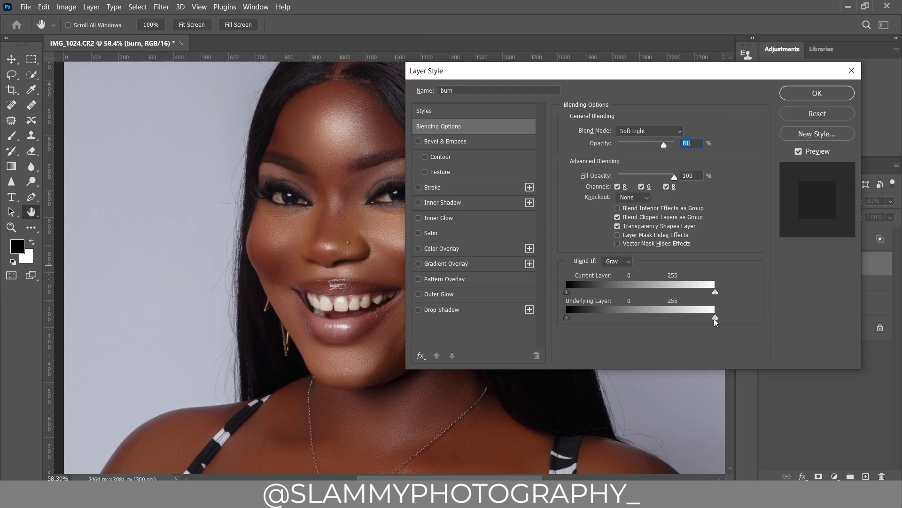
{"action": "left_click_drag", "start_coordinate": [715, 318], "coordinate": [713, 319]}
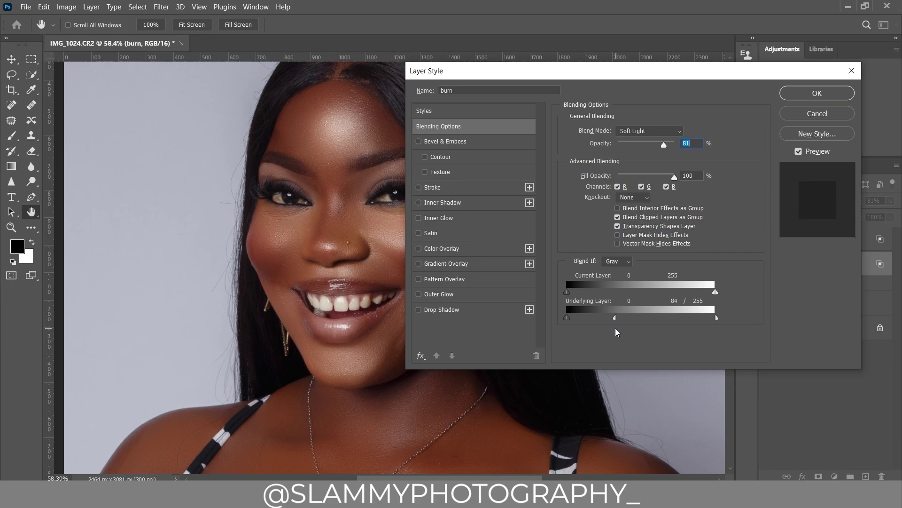
{"action": "left_click", "coordinate": [817, 93]}
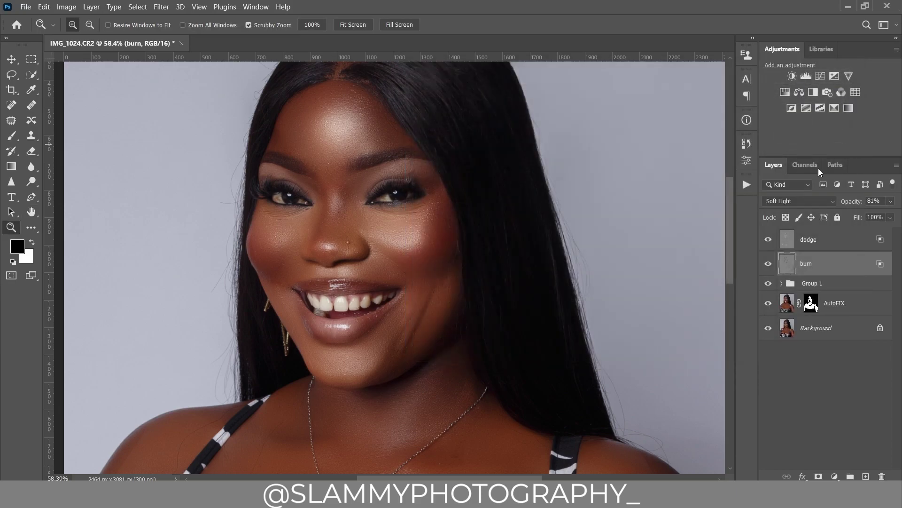
Group the dodge and burn layers, nest that group with Group 1 in a new parent group, and name it dnb.
{"action": "left_click", "coordinate": [836, 240], "text": "shift"}
{"action": "mouse_move", "coordinate": [826, 246]}
{"action": "left_mouse_down"}
{"action": "mouse_move", "coordinate": [833, 275]}
{"action": "mouse_move", "coordinate": [818, 442]}
{"action": "mouse_move", "coordinate": [848, 476]}
{"action": "left_mouse_up"}
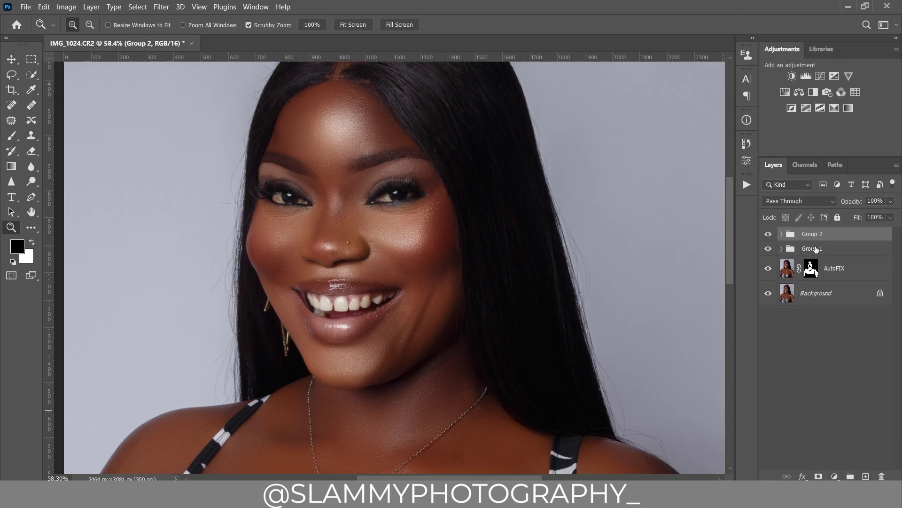
{"action": "left_click", "coordinate": [831, 251], "text": "shift"}
{"action": "left_click_drag", "start_coordinate": [831, 250], "coordinate": [851, 476]}
{"action": "double_click", "coordinate": [811, 234]}
{"action": "type", "text": "do"}
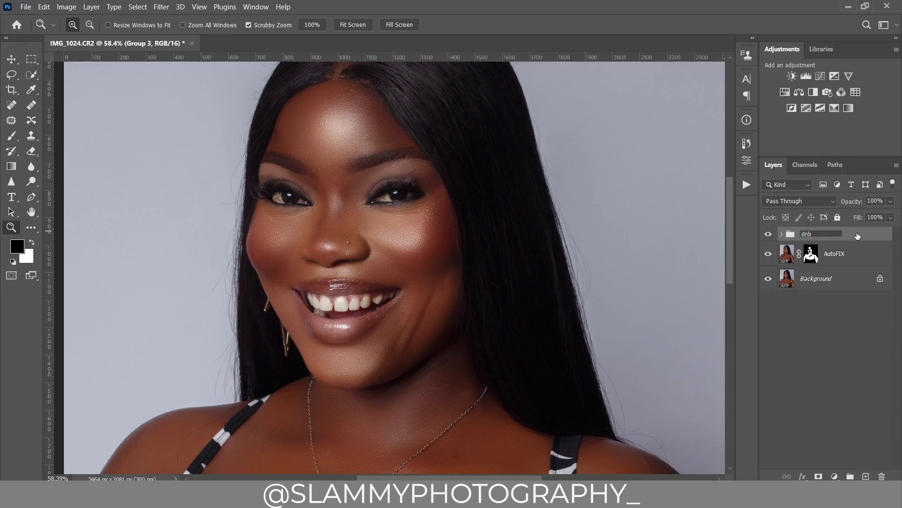
{"action": "key", "text": "Return"}
Compare the portrait with and without the dnb group and inspect the face and chest at different magnifications.
{"action": "left_click", "coordinate": [768, 234]}
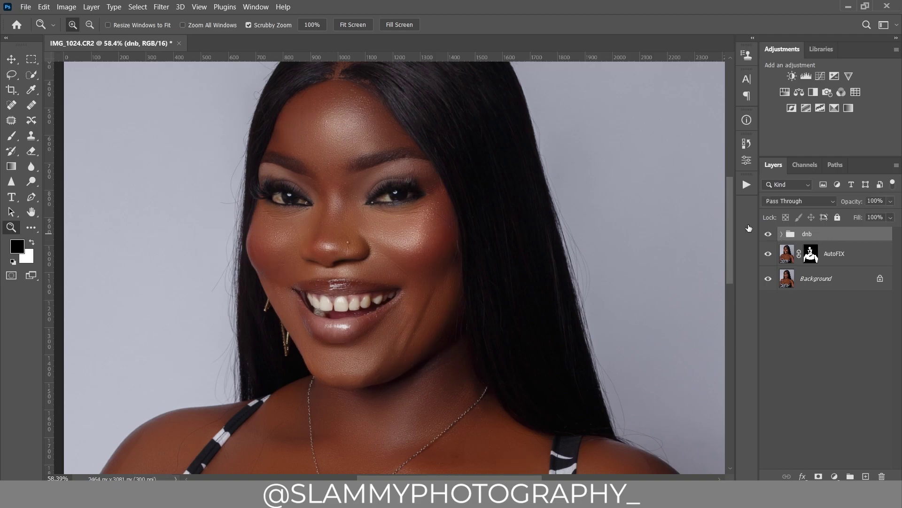
{"action": "left_click_drag", "start_coordinate": [320, 144], "coordinate": [338, 145]}
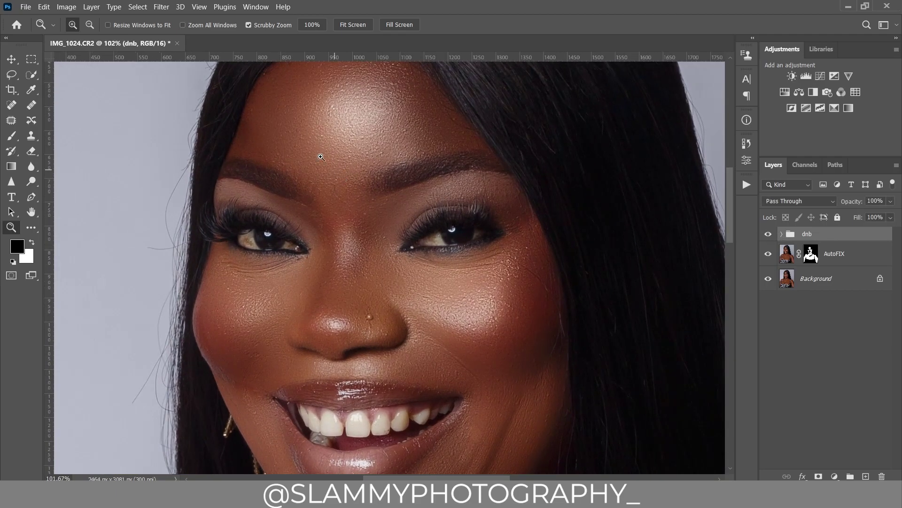
{"action": "left_click", "coordinate": [199, 10]}
{"action": "left_click", "coordinate": [238, 111]}
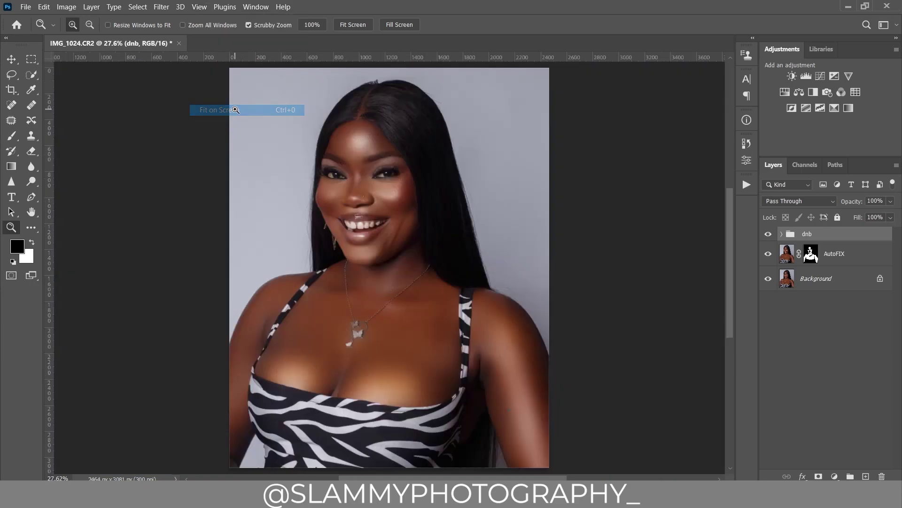
{"action": "left_click_drag", "start_coordinate": [362, 225], "coordinate": [367, 226]}
{"action": "scroll", "coordinate": [367, 225], "scroll_direction": "down", "scroll_amount": 2}
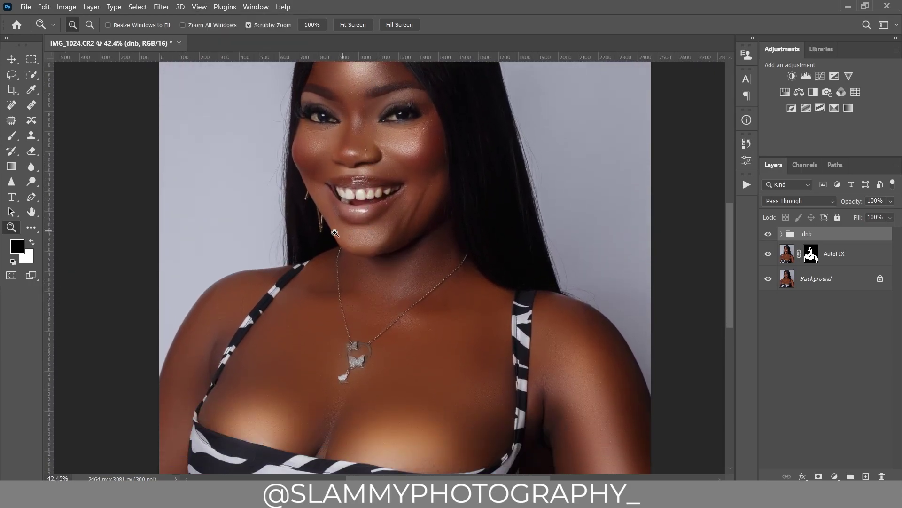
Lower the dnb group's opacity to 79% and its nested Group 2's opacity to 84%.
{"action": "left_click_drag", "start_coordinate": [856, 201], "coordinate": [845, 206]}
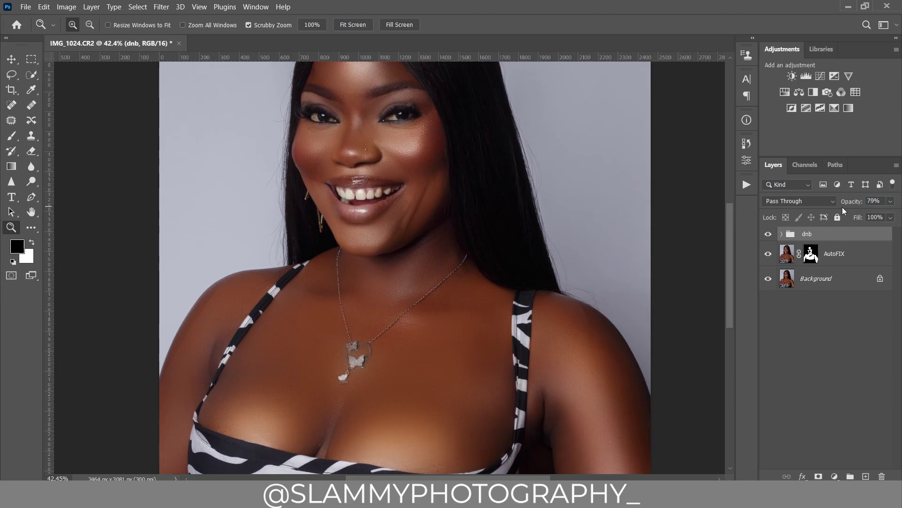
{"action": "left_click", "coordinate": [783, 234]}
{"action": "left_click", "coordinate": [829, 249]}
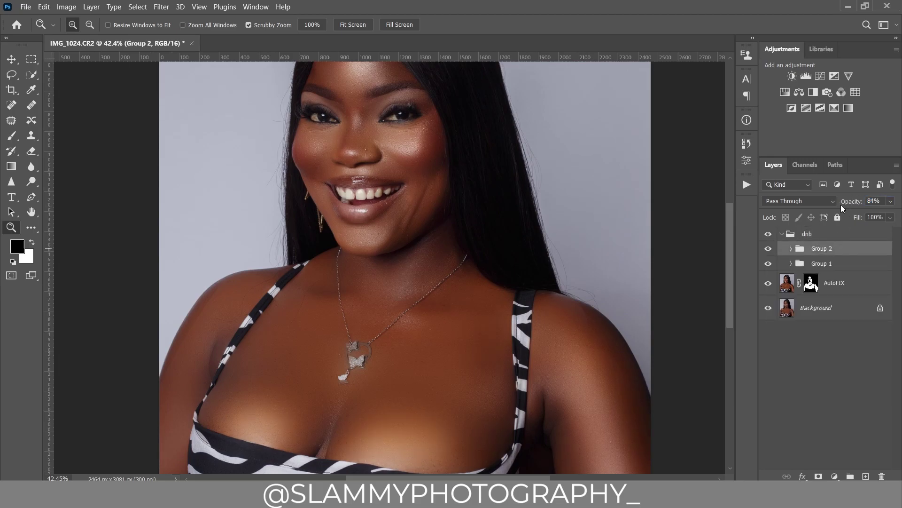
Reduce the dodge layer's opacity to 69% and collapse the dnb group.
{"action": "left_click", "coordinate": [791, 249]}
{"action": "left_click", "coordinate": [832, 269]}
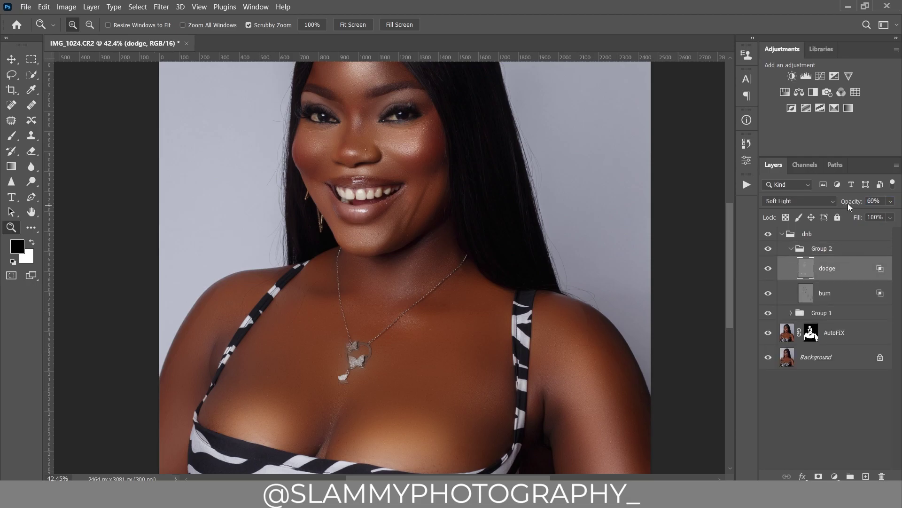
{"action": "left_click", "coordinate": [199, 7]}
{"action": "left_click", "coordinate": [243, 111]}
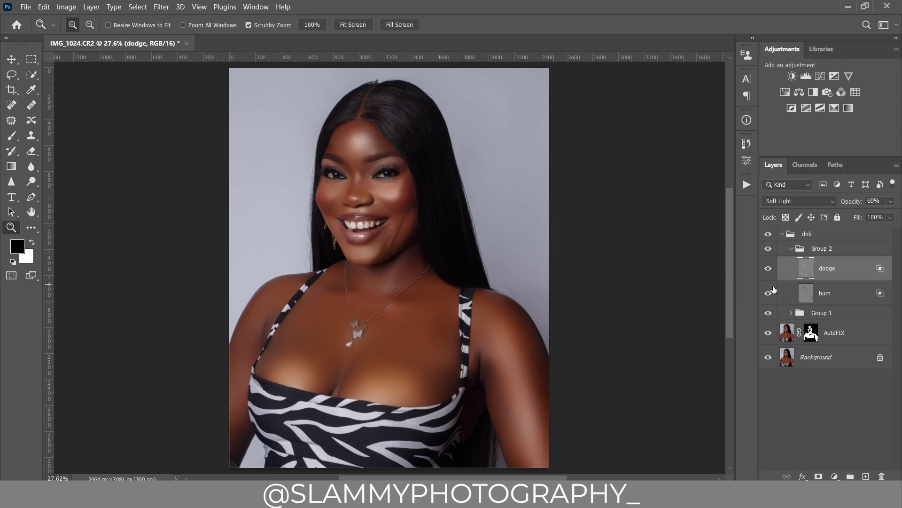
{"action": "left_click", "coordinate": [781, 234]}
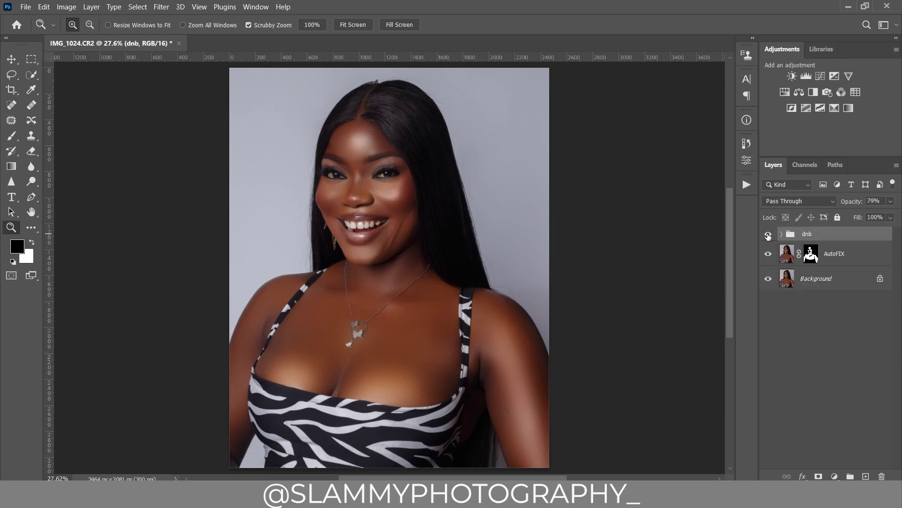
Compare the face at close range with and without the dnb group.
{"action": "left_click_drag", "start_coordinate": [364, 139], "coordinate": [392, 179]}
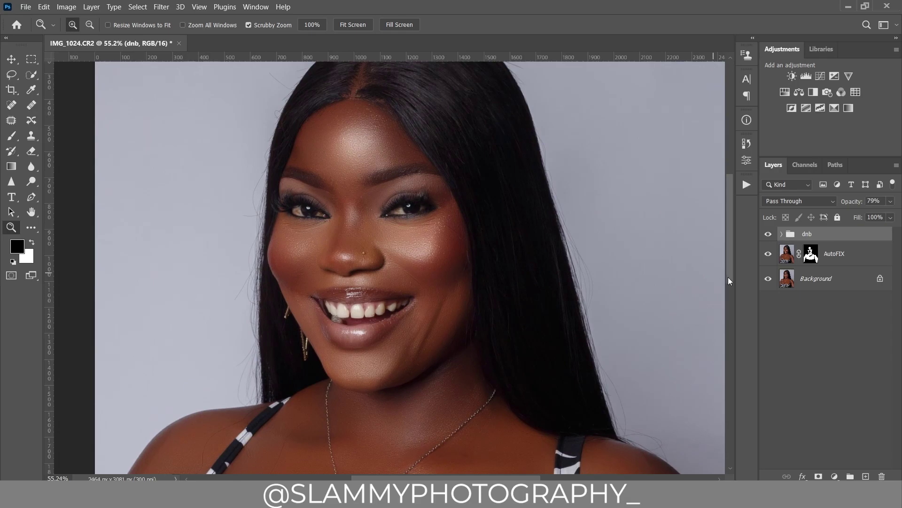
{"action": "left_click", "coordinate": [768, 235]}
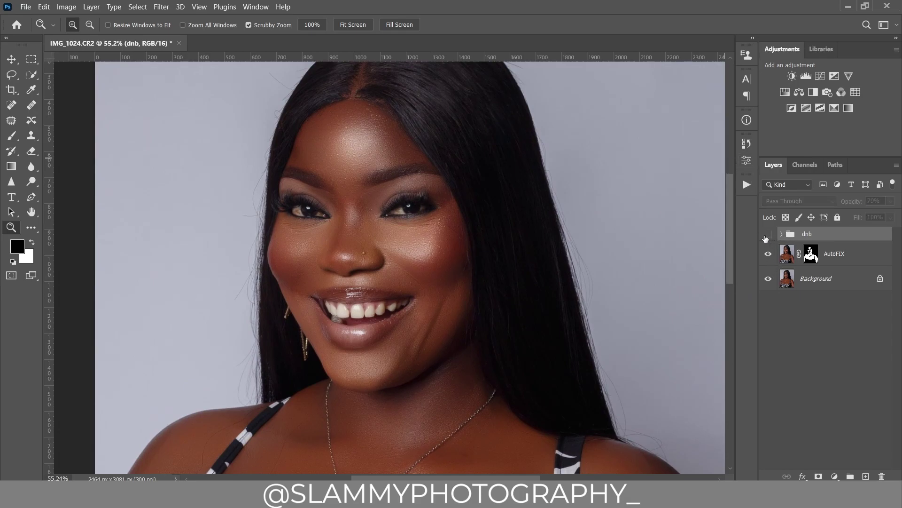
{"action": "left_click", "coordinate": [769, 235]}
{"action": "left_click", "coordinate": [769, 234]}
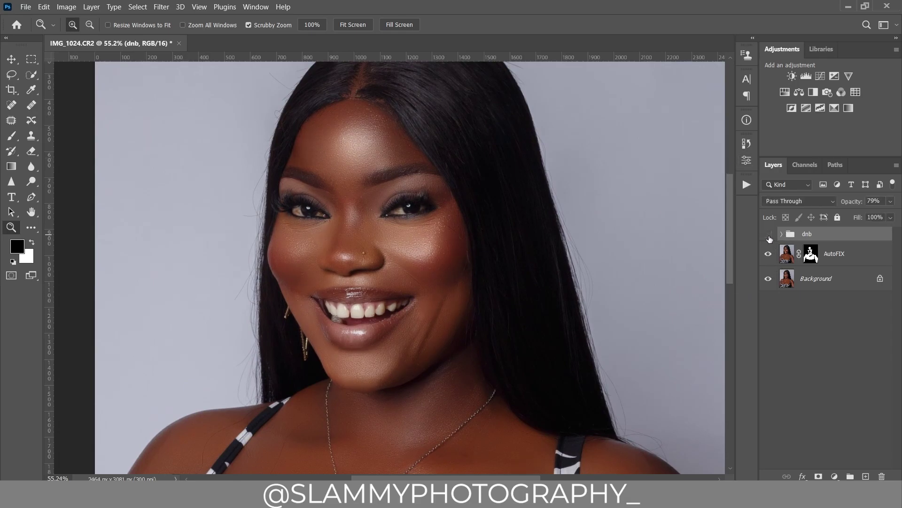
{"action": "left_click_drag", "start_coordinate": [399, 212], "coordinate": [489, 242]}
{"action": "left_click", "coordinate": [768, 234]}
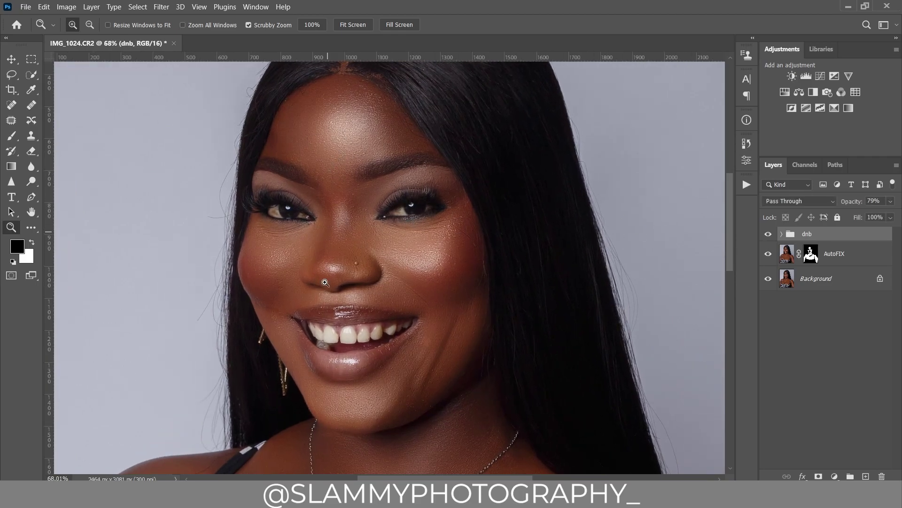
{"action": "left_click_drag", "start_coordinate": [343, 137], "coordinate": [418, 141]}
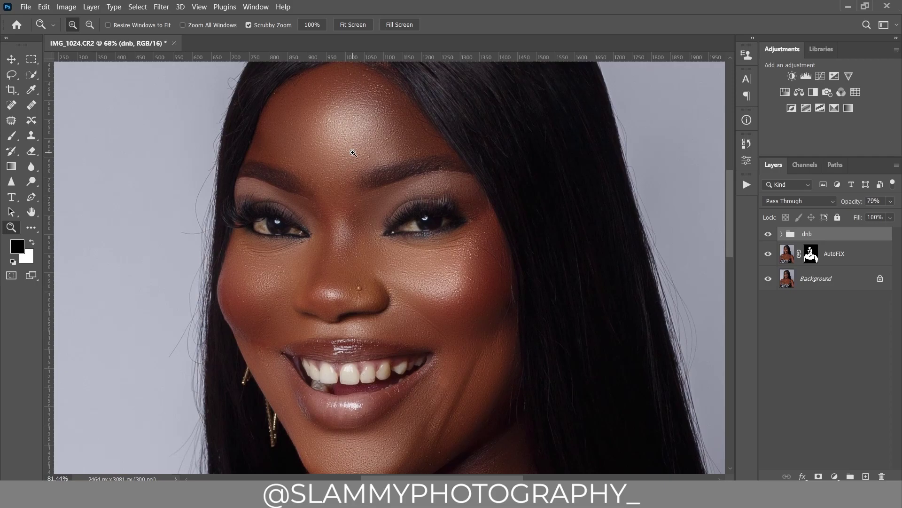
Display the recorded actions and inspect the retouched skin in the full portrait and close up on the face.
{"action": "left_click", "coordinate": [745, 187]}
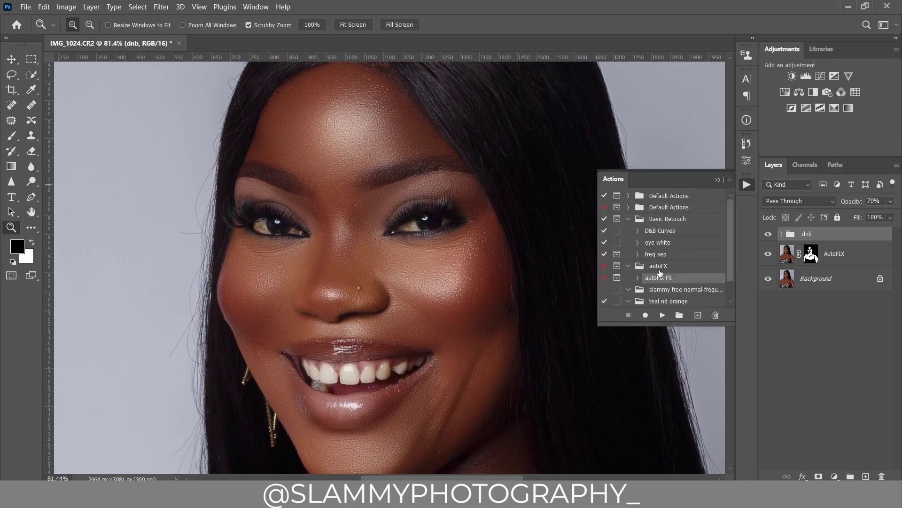
{"action": "left_click", "coordinate": [199, 7]}
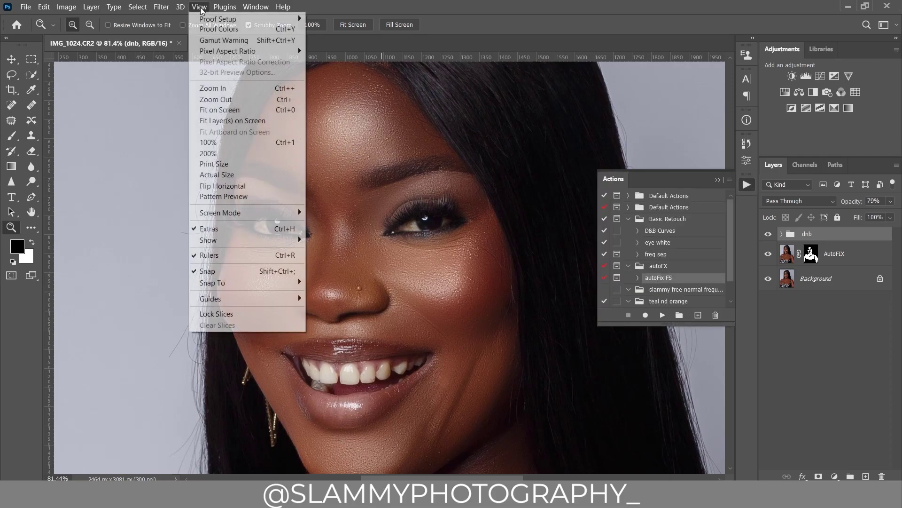
{"action": "left_click", "coordinate": [241, 113]}
{"action": "left_click_drag", "start_coordinate": [374, 169], "coordinate": [403, 180]}
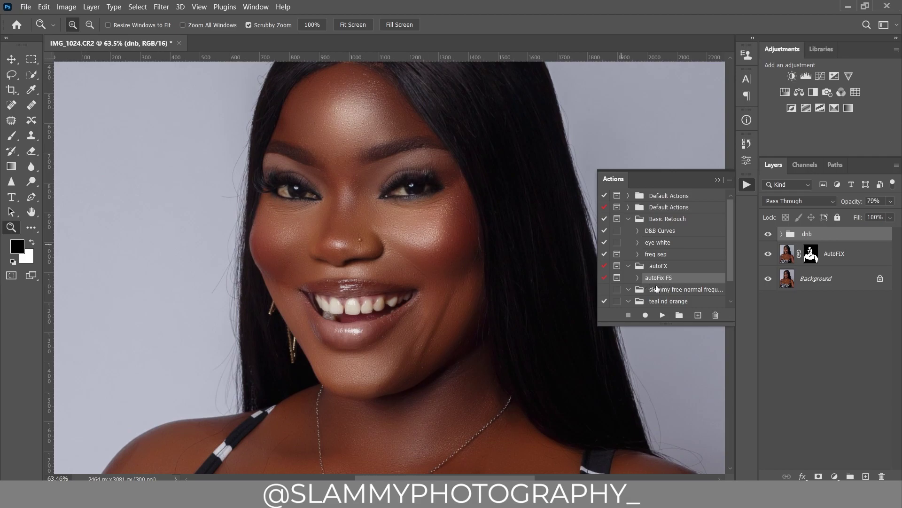
{"action": "left_click", "coordinate": [255, 6]}
{"action": "mouse_move", "coordinate": [199, 7]}
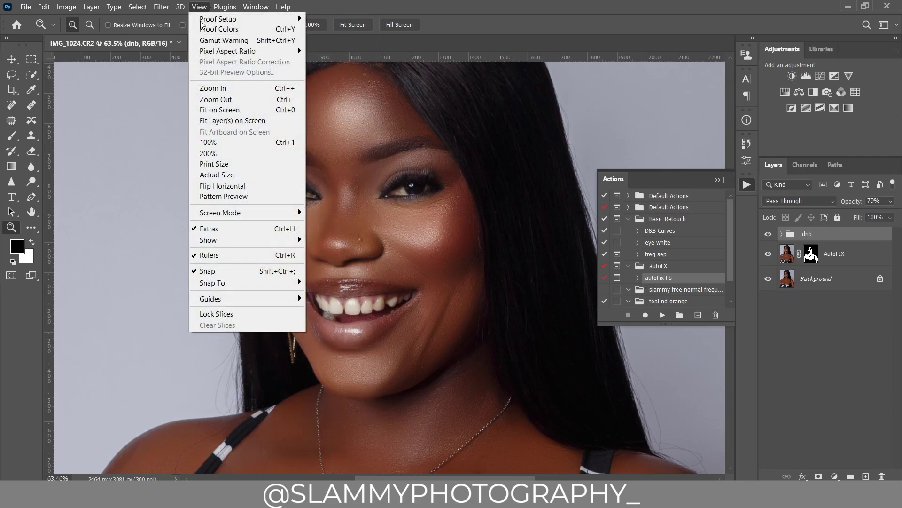
{"action": "left_click", "coordinate": [231, 114]}
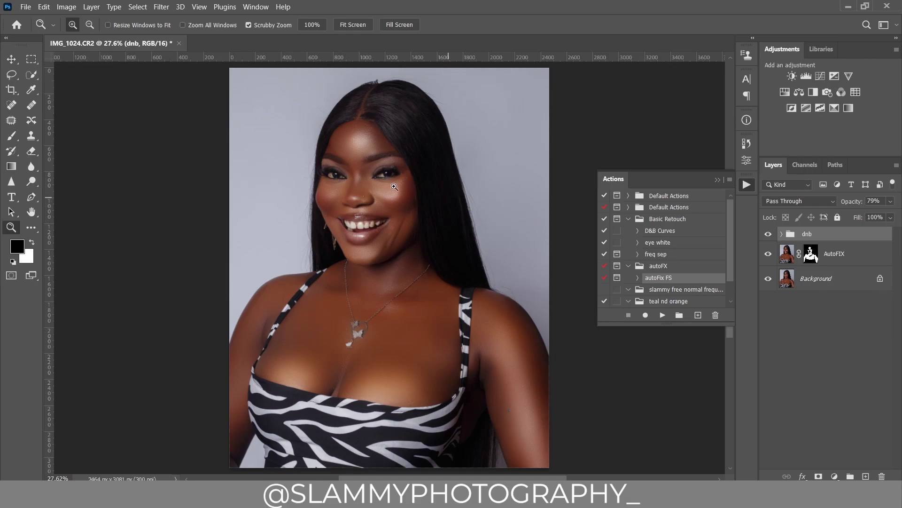
{"action": "left_click_drag", "start_coordinate": [367, 147], "coordinate": [391, 167]}
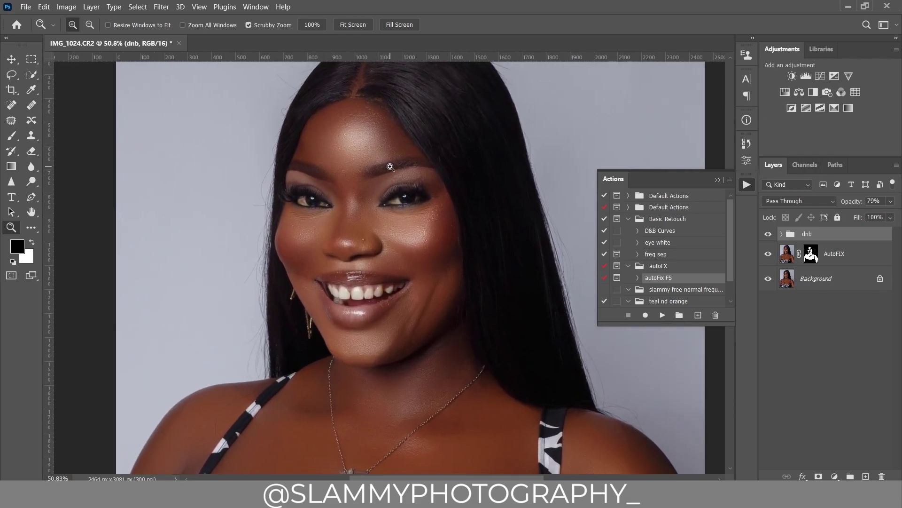
{"action": "left_click_drag", "start_coordinate": [348, 198], "coordinate": [367, 202]}
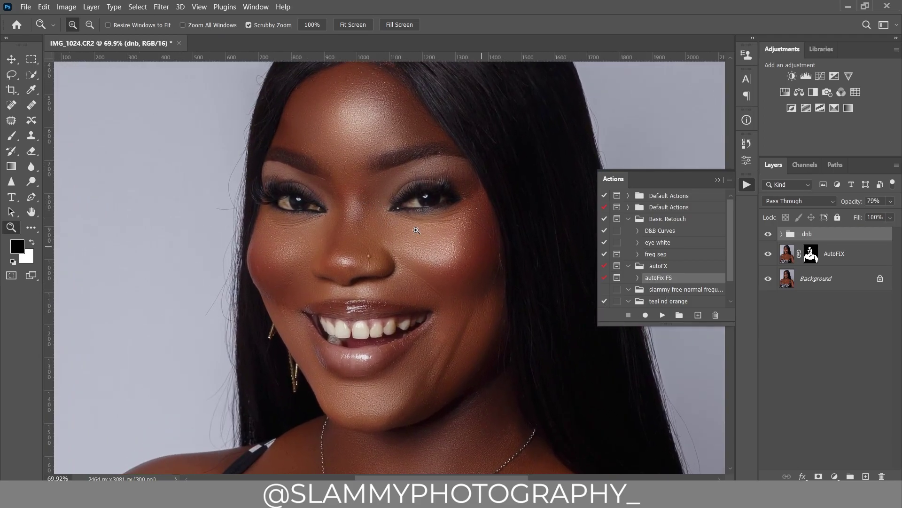
{"action": "scroll", "coordinate": [358, 176], "scroll_direction": "up", "scroll_amount": 1}
{"action": "left_click_drag", "start_coordinate": [343, 162], "coordinate": [356, 179]}
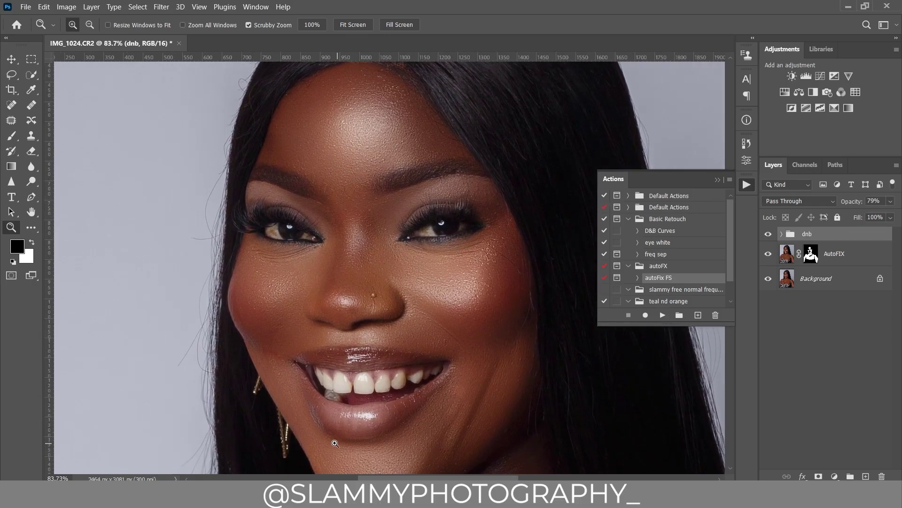
Add a Hue/Saturation adjustment on the Reds sampled from the eye, with saturation -100 and lightness +53, and invert its mask to black.
{"action": "left_click", "coordinate": [835, 476]}
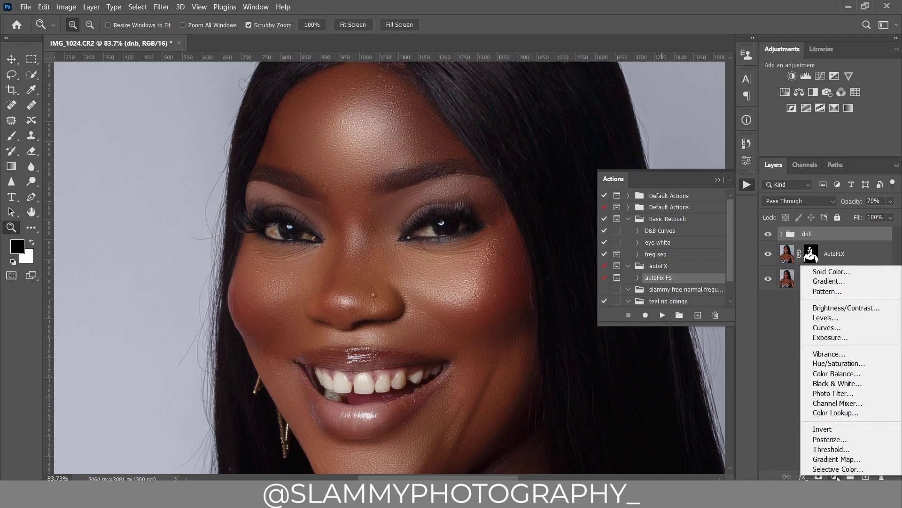
{"action": "left_click", "coordinate": [844, 370]}
{"action": "left_click", "coordinate": [609, 193]}
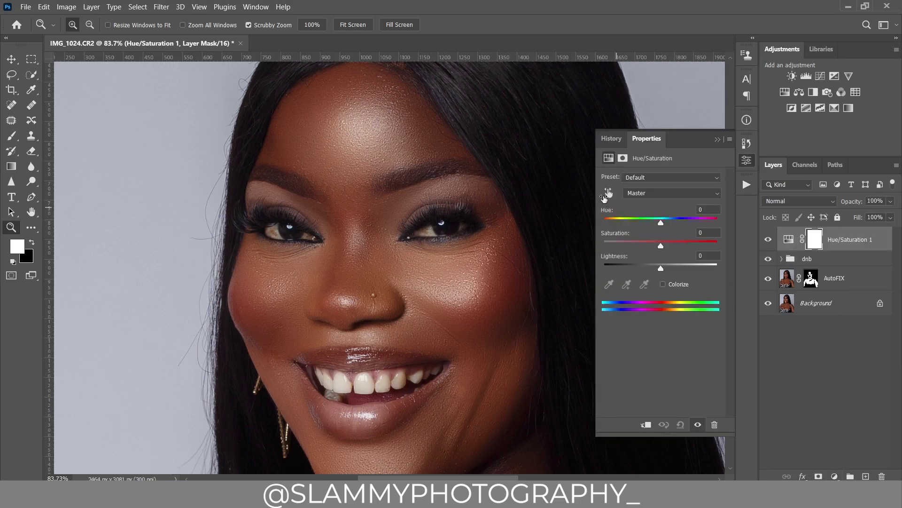
{"action": "left_click", "coordinate": [436, 233]}
{"action": "left_click_drag", "start_coordinate": [661, 245], "coordinate": [596, 247]}
{"action": "left_click_drag", "start_coordinate": [661, 269], "coordinate": [691, 270]}
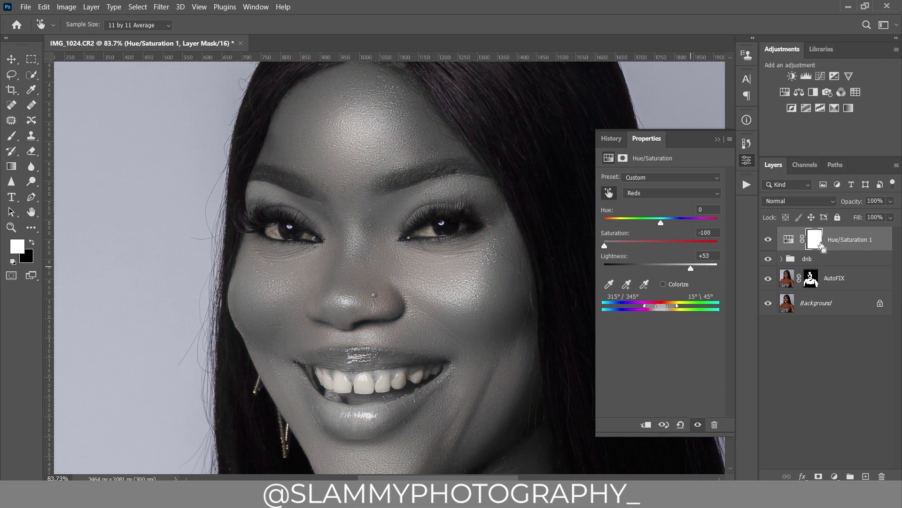
{"action": "key", "text": "ctrl+i"}
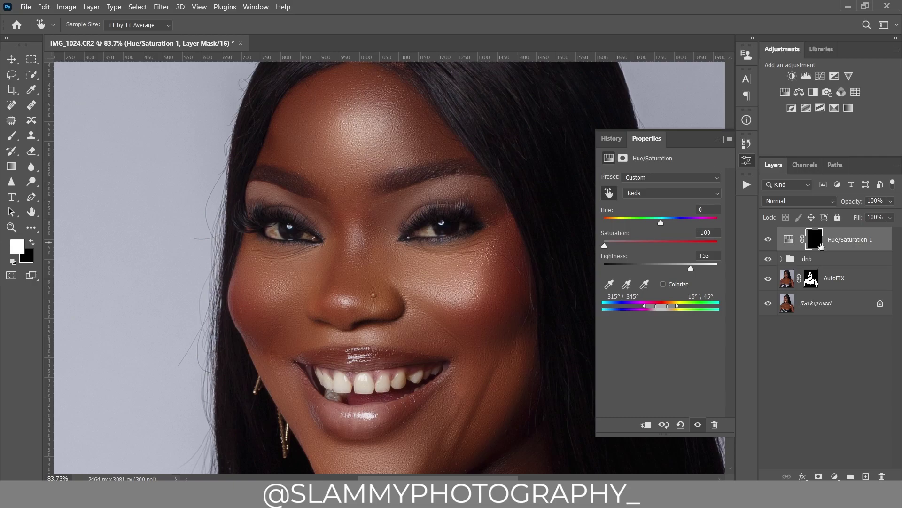
Paint white on the Hue/Saturation mask over the eye whites and teeth with a small soft brush, up to 40 px, at 57% flow.
{"action": "left_click", "coordinate": [717, 140]}
{"action": "left_click", "coordinate": [12, 136]}
{"action": "key", "text": "bracketleft"}
{"action": "key", "text": "bracketleft"}
{"action": "key", "text": "bracketleft"}
{"action": "key", "text": "bracketleft"}
{"action": "key", "text": "bracketleft"}
{"action": "key", "text": "bracketleft"}
{"action": "key", "text": "bracketleft"}
{"action": "key", "text": "bracketleft"}
{"action": "key", "text": "bracketleft"}
{"action": "key", "text": "bracketleft"}
{"action": "key", "text": "bracketleft"}
{"action": "key", "text": "bracketleft"}
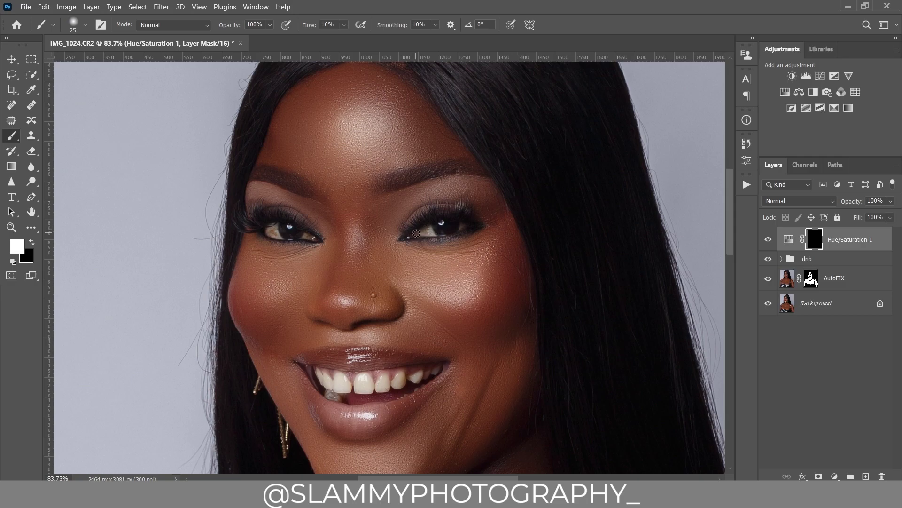
{"action": "key", "text": "bracketright"}
{"action": "key", "text": "bracketright"}
{"action": "key", "text": "bracketright"}
{"action": "key", "text": "bracketright"}
{"action": "key", "text": "bracketright"}
{"action": "left_click", "coordinate": [328, 25]}
{"action": "type", "text": "57"}
{"action": "key", "text": "Return"}
{"action": "key", "text": "bracketleft"}
{"action": "key", "text": "bracketleft"}
{"action": "key", "text": "bracketleft"}
{"action": "key", "text": "bracketright"}
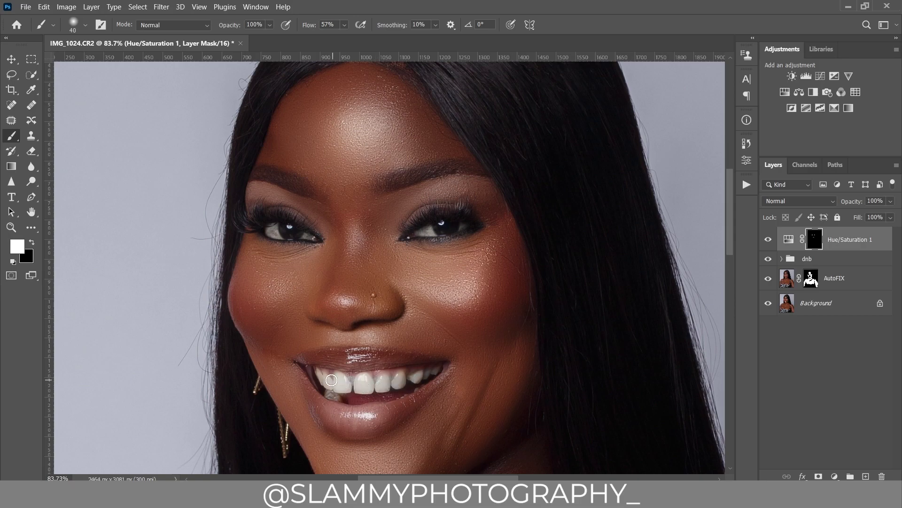
Add a Color Lookup adjustment above the Hue/Saturation layer and load the melanin.CUBE 3D LUT.
{"action": "left_click", "coordinate": [201, 7]}
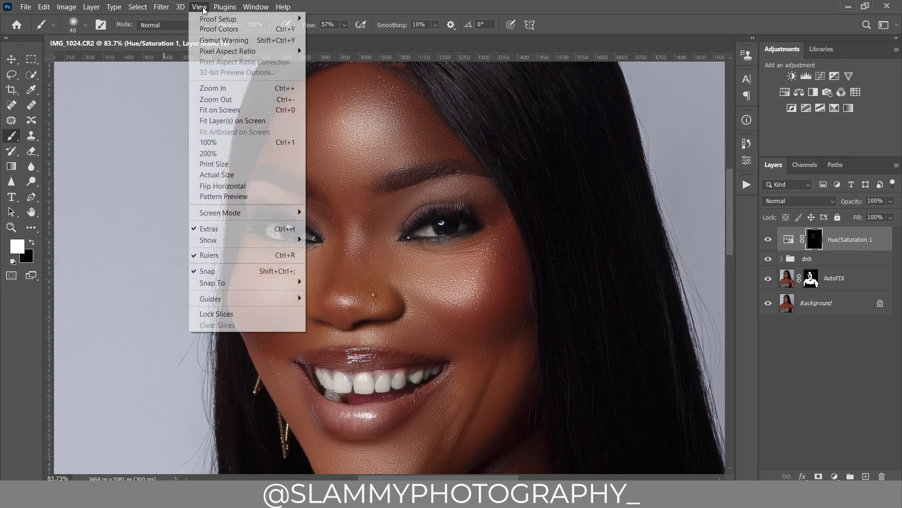
{"action": "left_click", "coordinate": [230, 110]}
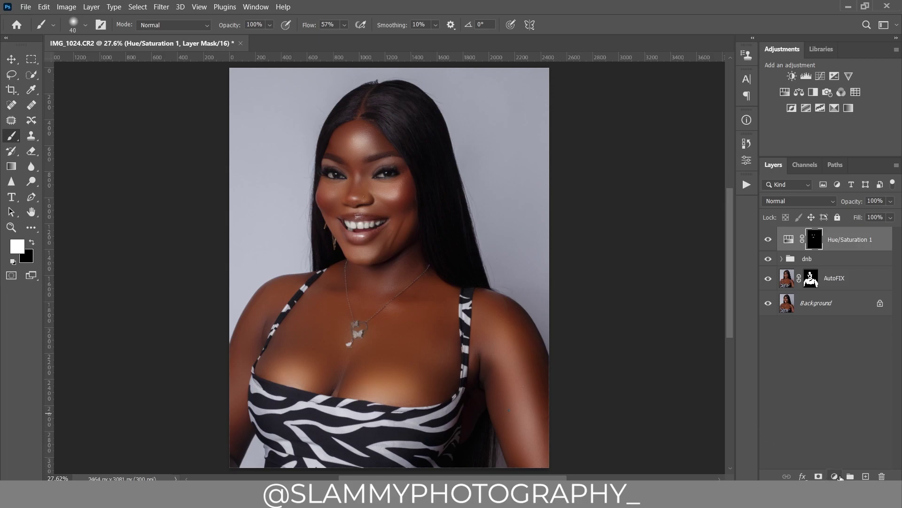
{"action": "left_click", "coordinate": [835, 476]}
{"action": "left_click", "coordinate": [839, 415]}
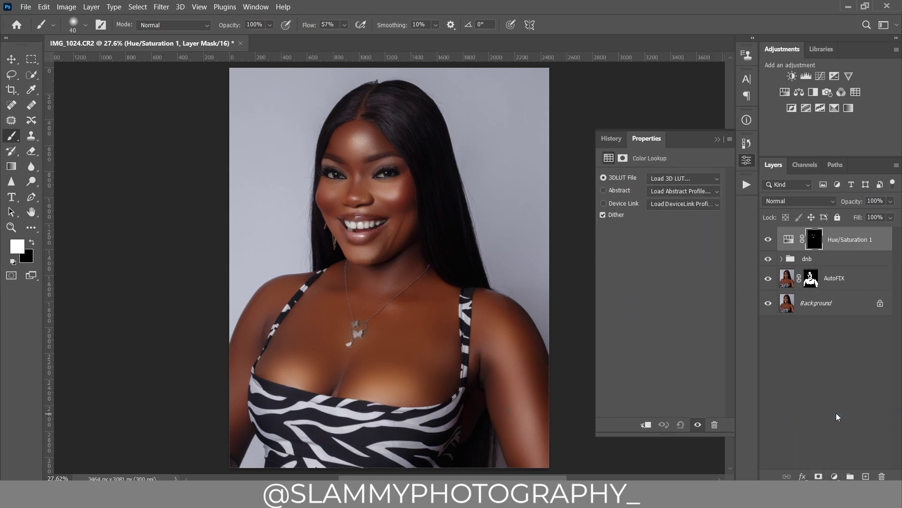
{"action": "left_click", "coordinate": [673, 181]}
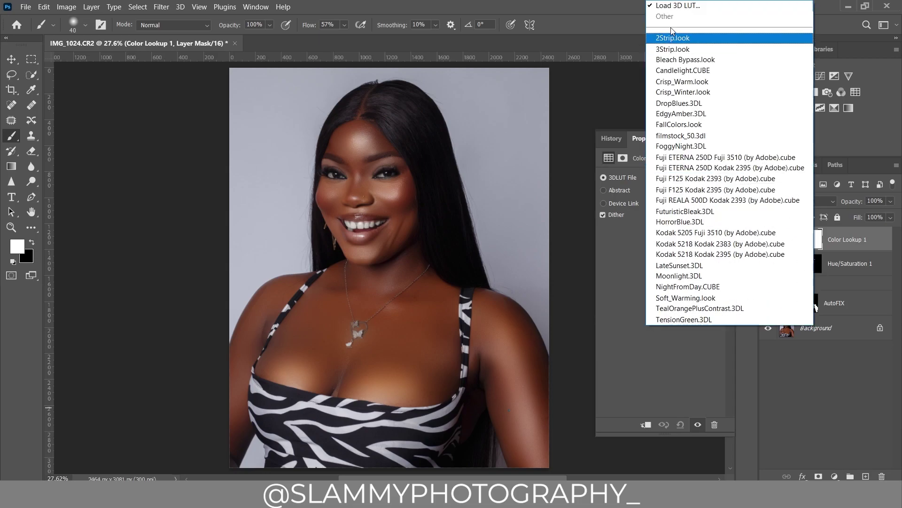
{"action": "left_click", "coordinate": [643, 30]}
{"action": "left_click", "coordinate": [589, 221]}
{"action": "left_click_drag", "start_coordinate": [712, 146], "coordinate": [643, 110]}
{"action": "left_click", "coordinate": [705, 346]}
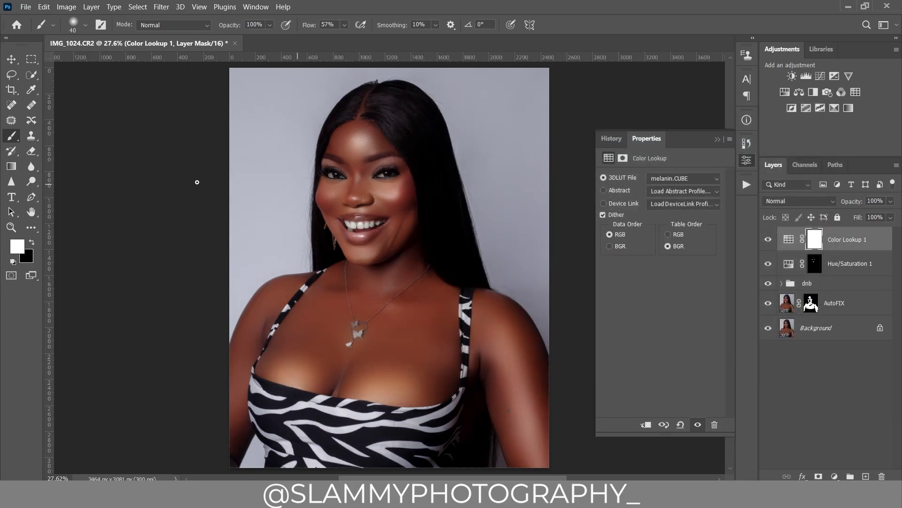
Reduce the Color Lookup layer's opacity to 51% while checking the grade on the face and full portrait.
{"action": "left_click", "coordinate": [12, 227]}
{"action": "left_click_drag", "start_coordinate": [374, 175], "coordinate": [610, 252]}
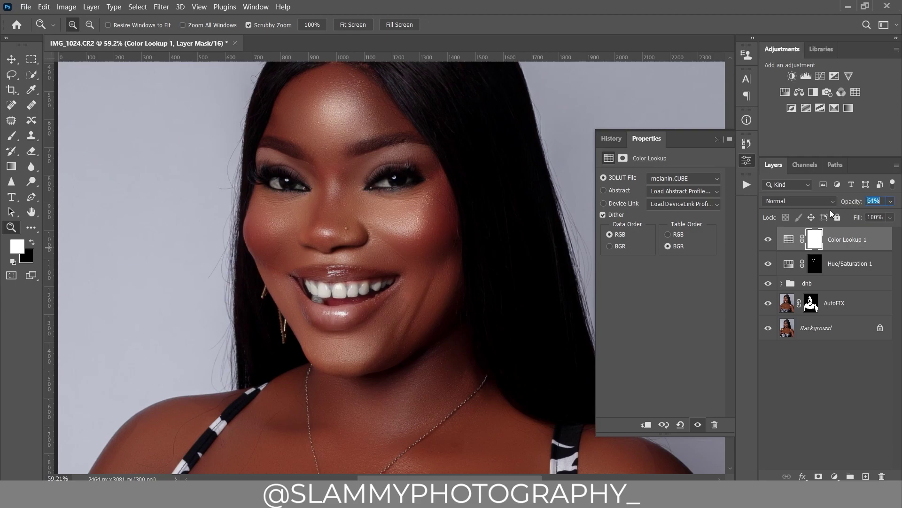
{"action": "left_click_drag", "start_coordinate": [856, 201], "coordinate": [849, 204]}
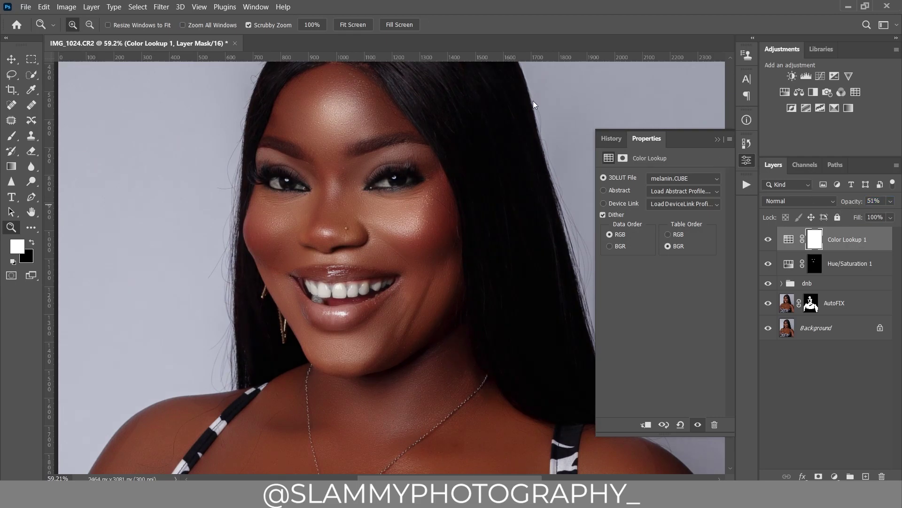
{"action": "left_click", "coordinate": [200, 7]}
{"action": "left_click", "coordinate": [240, 113]}
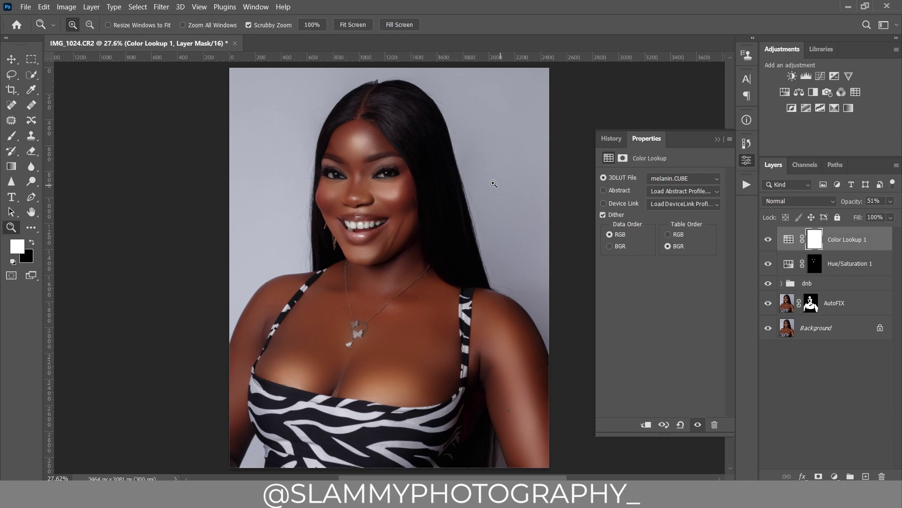
Examine the graded face, then show the opening IMG_1024.CR2 history snapshot in full for a before-and-after comparison.
{"action": "left_click_drag", "start_coordinate": [353, 139], "coordinate": [393, 184]}
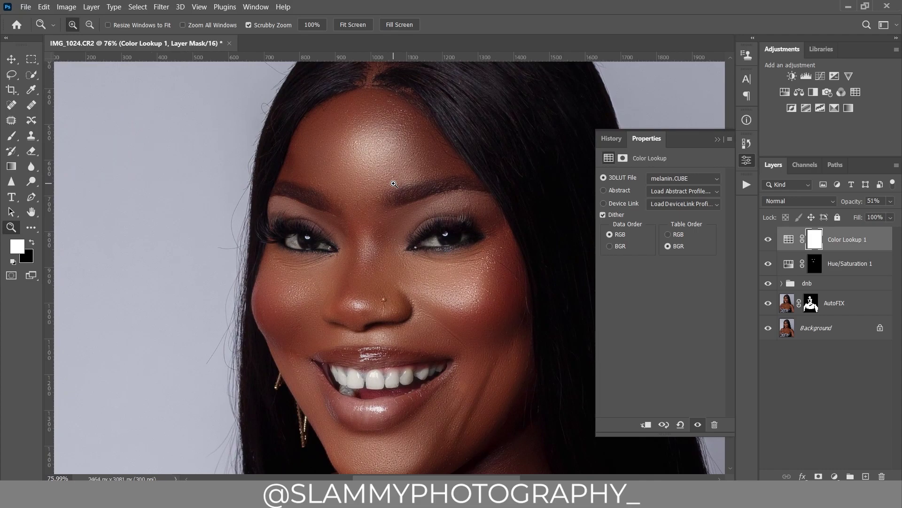
{"action": "left_click", "coordinate": [748, 147]}
{"action": "left_click_drag", "start_coordinate": [727, 313], "coordinate": [724, 174]}
{"action": "left_click", "coordinate": [661, 167]}
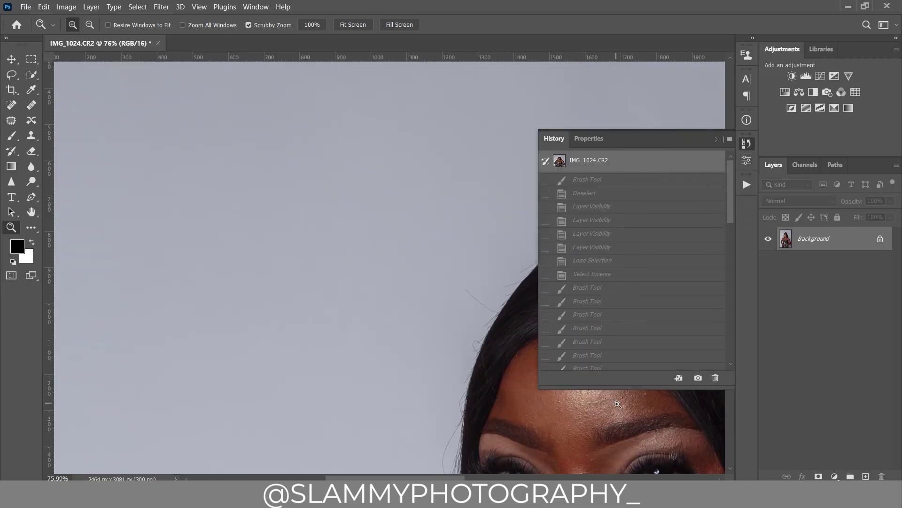
{"action": "left_click", "coordinate": [199, 7]}
{"action": "left_click", "coordinate": [235, 111]}
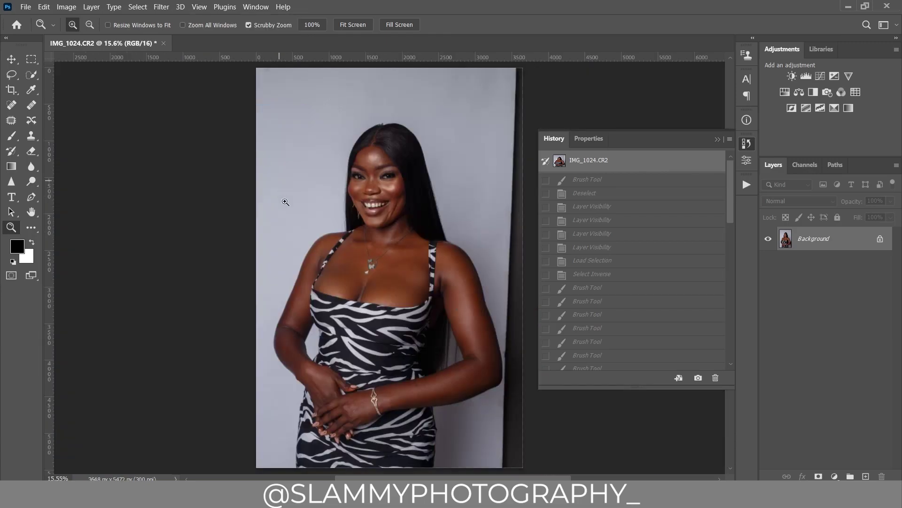
Inspect the original face up close and return the document to the latest Master Opacity Change history state.
{"action": "left_click_drag", "start_coordinate": [389, 187], "coordinate": [422, 236]}
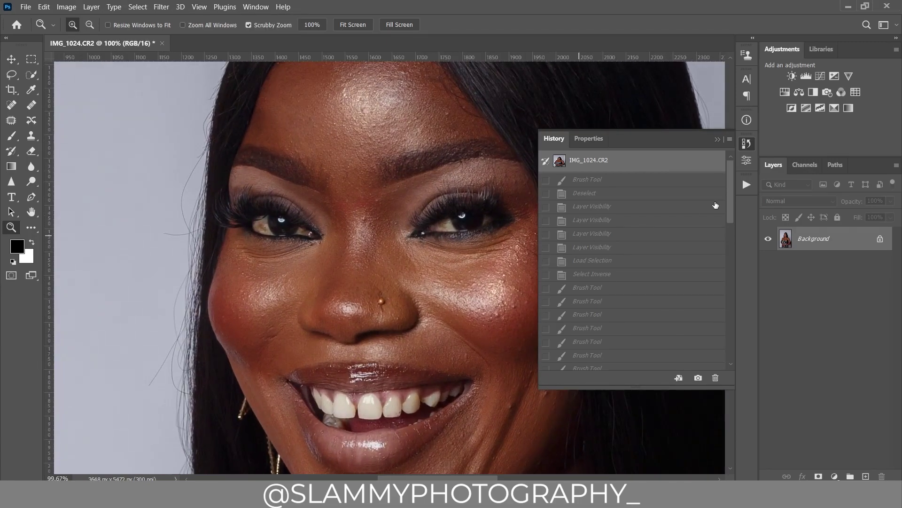
{"action": "left_click_drag", "start_coordinate": [733, 210], "coordinate": [718, 383]}
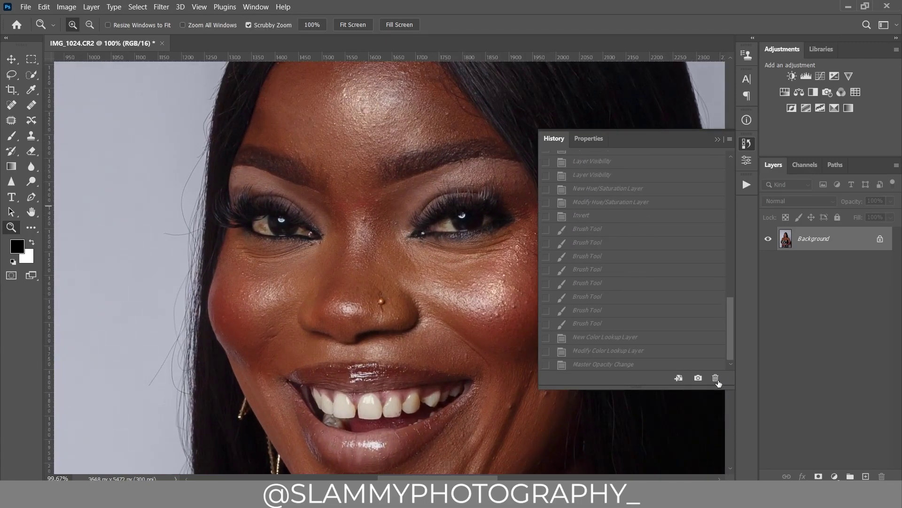
{"action": "left_click", "coordinate": [626, 365]}
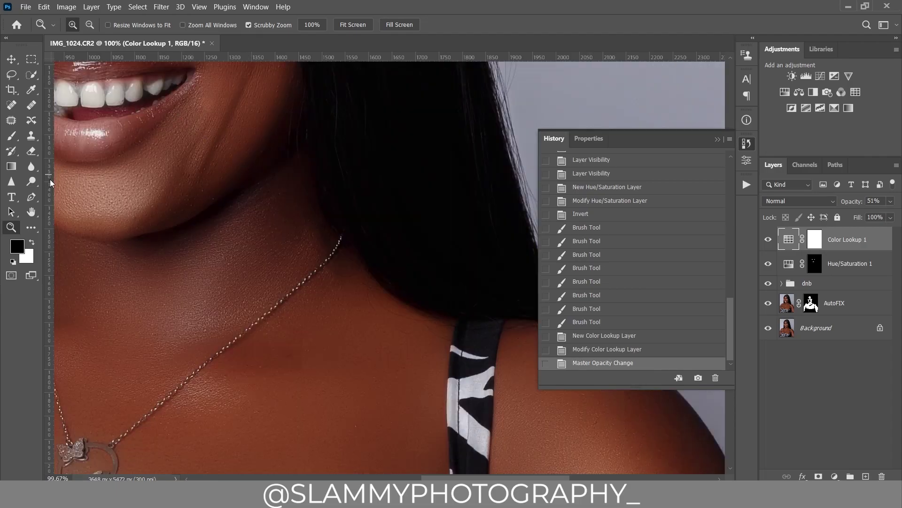
Examine the retouched face, neck and chest up close, view the whole portrait, and collapse the history list.
{"action": "left_click", "coordinate": [31, 212]}
{"action": "left_click_drag", "start_coordinate": [232, 136], "coordinate": [331, 416]}
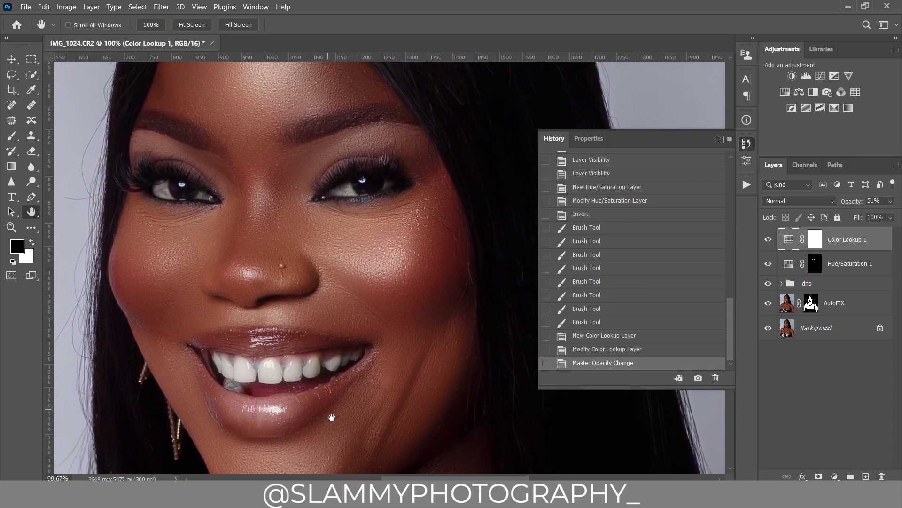
{"action": "left_click_drag", "start_coordinate": [321, 257], "coordinate": [338, 296]}
{"action": "scroll", "coordinate": [310, 348], "scroll_direction": "down", "scroll_amount": 10}
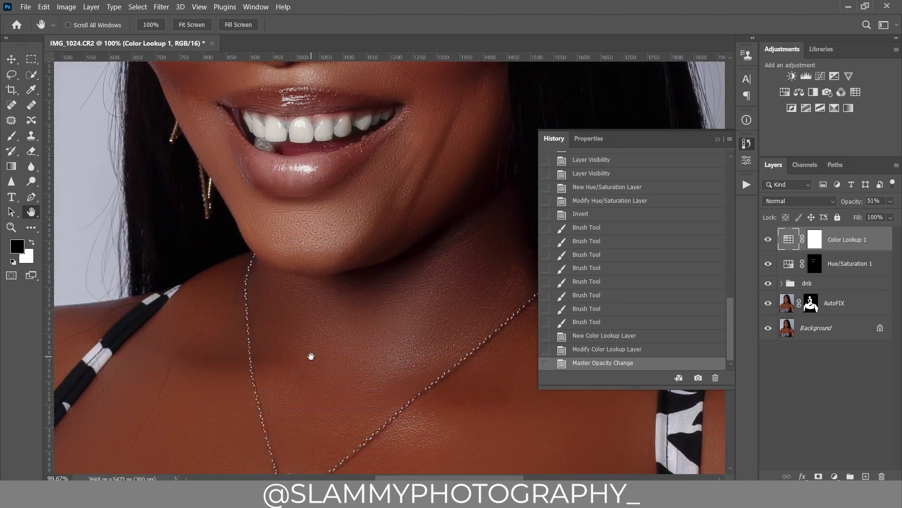
{"action": "scroll", "coordinate": [311, 356], "scroll_direction": "down", "scroll_amount": 8}
{"action": "key", "text": "ctrl+0"}
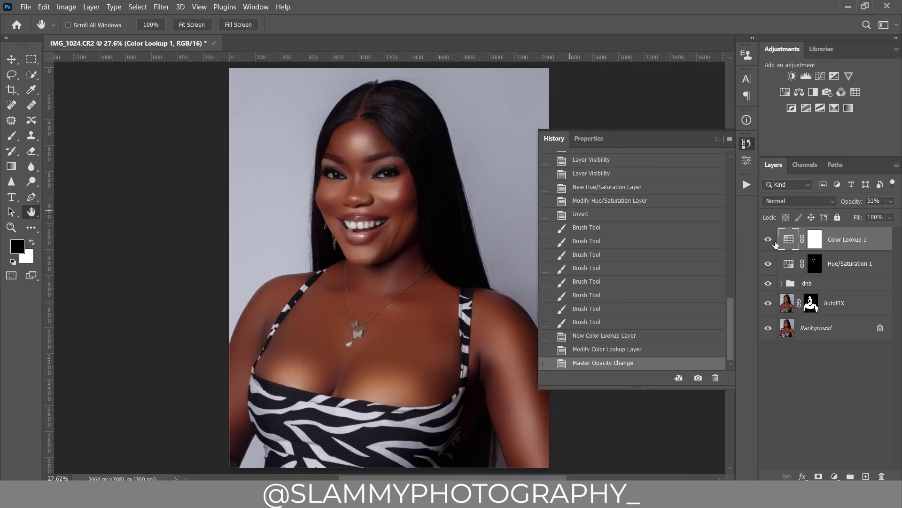
{"action": "left_click", "coordinate": [717, 140]}
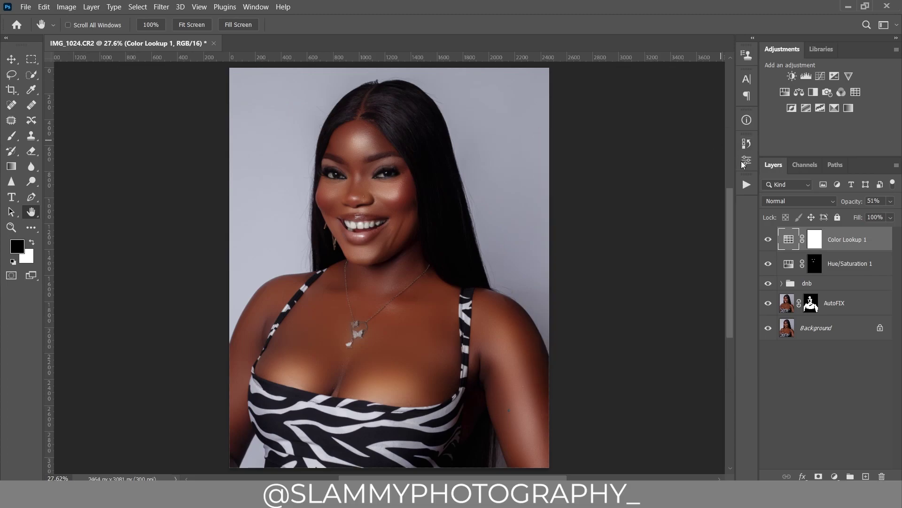
Lower the dnb group's opacity to 64% and check the softened dodge and burn on the face and full portrait.
{"action": "left_click", "coordinate": [838, 284]}
{"action": "left_click_drag", "start_coordinate": [860, 207], "coordinate": [822, 208]}
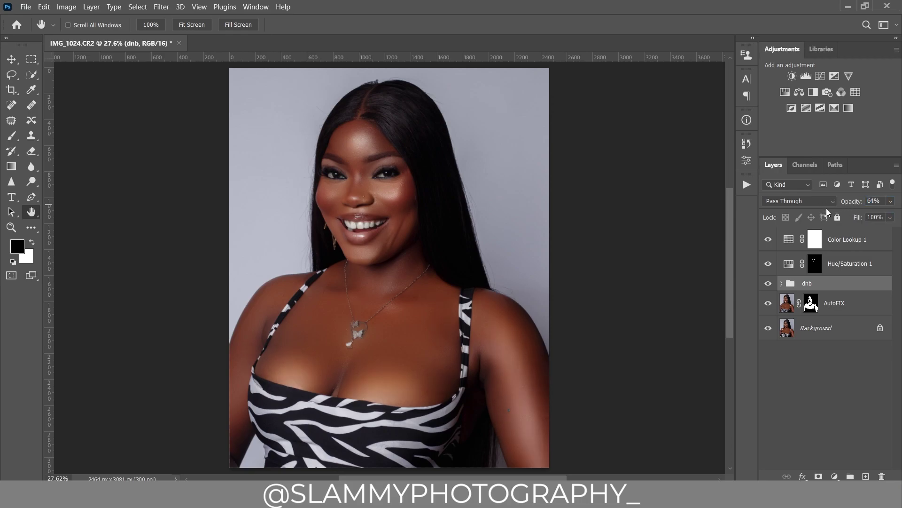
{"action": "left_click_drag", "start_coordinate": [372, 165], "coordinate": [418, 215]}
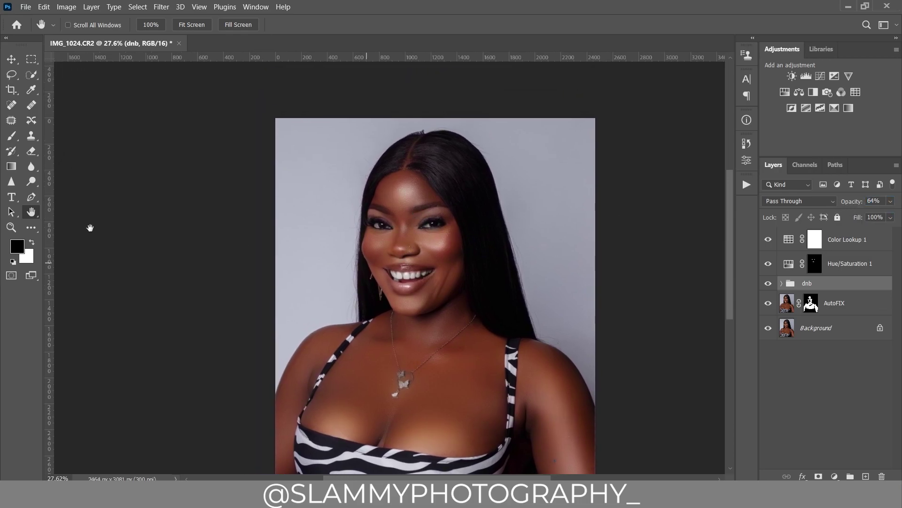
{"action": "left_click", "coordinate": [11, 227]}
{"action": "left_click_drag", "start_coordinate": [415, 265], "coordinate": [477, 235]}
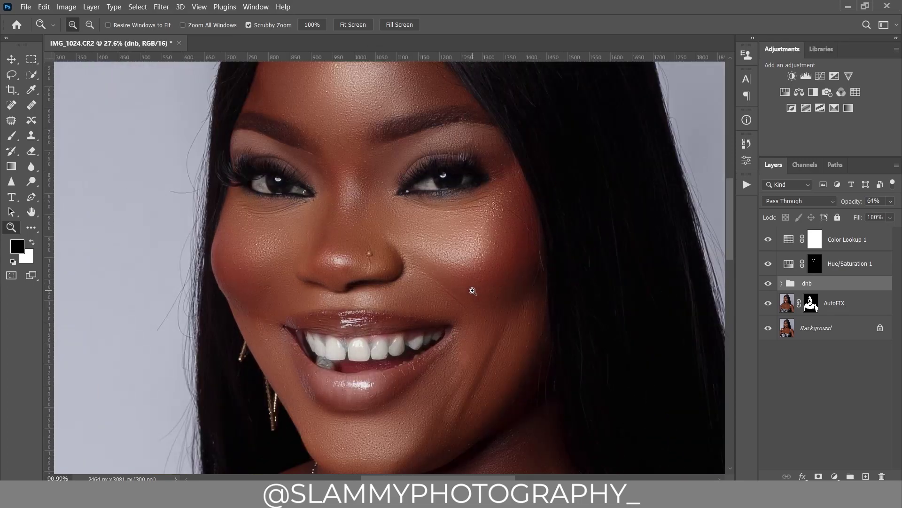
{"action": "left_click", "coordinate": [200, 7]}
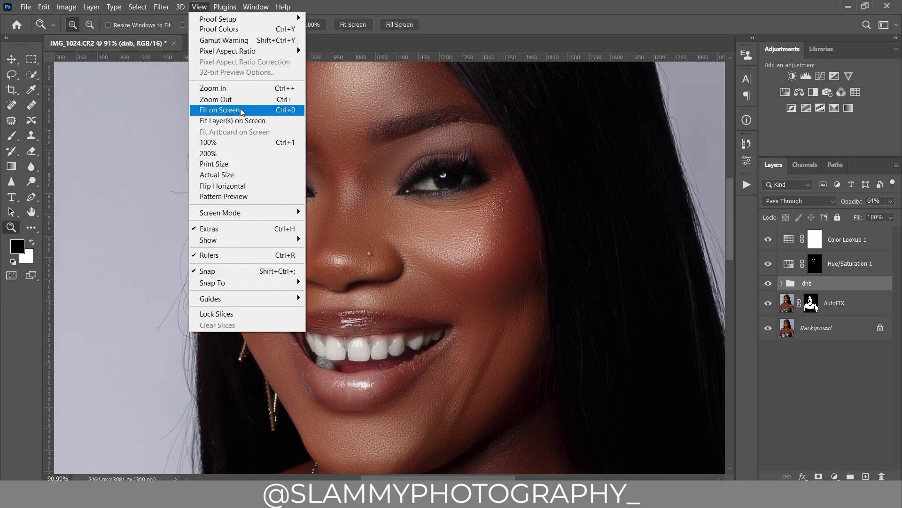
{"action": "left_click", "coordinate": [240, 109]}
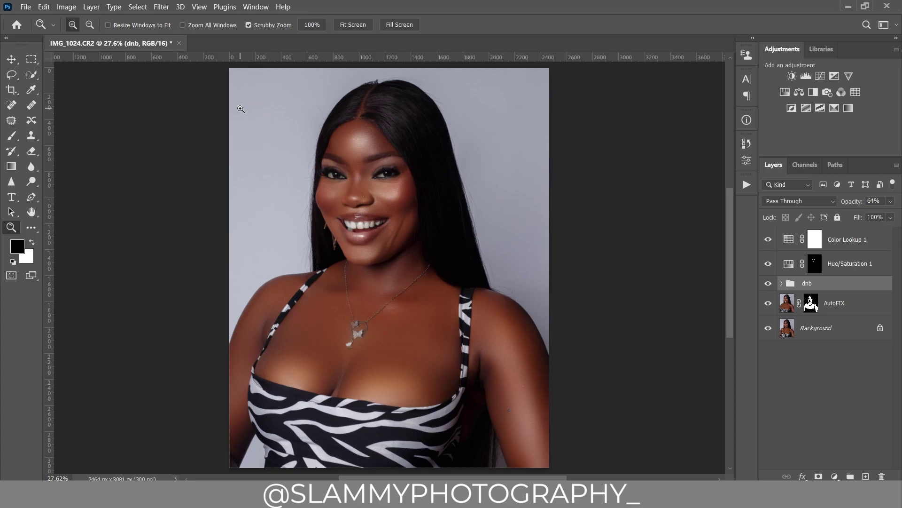